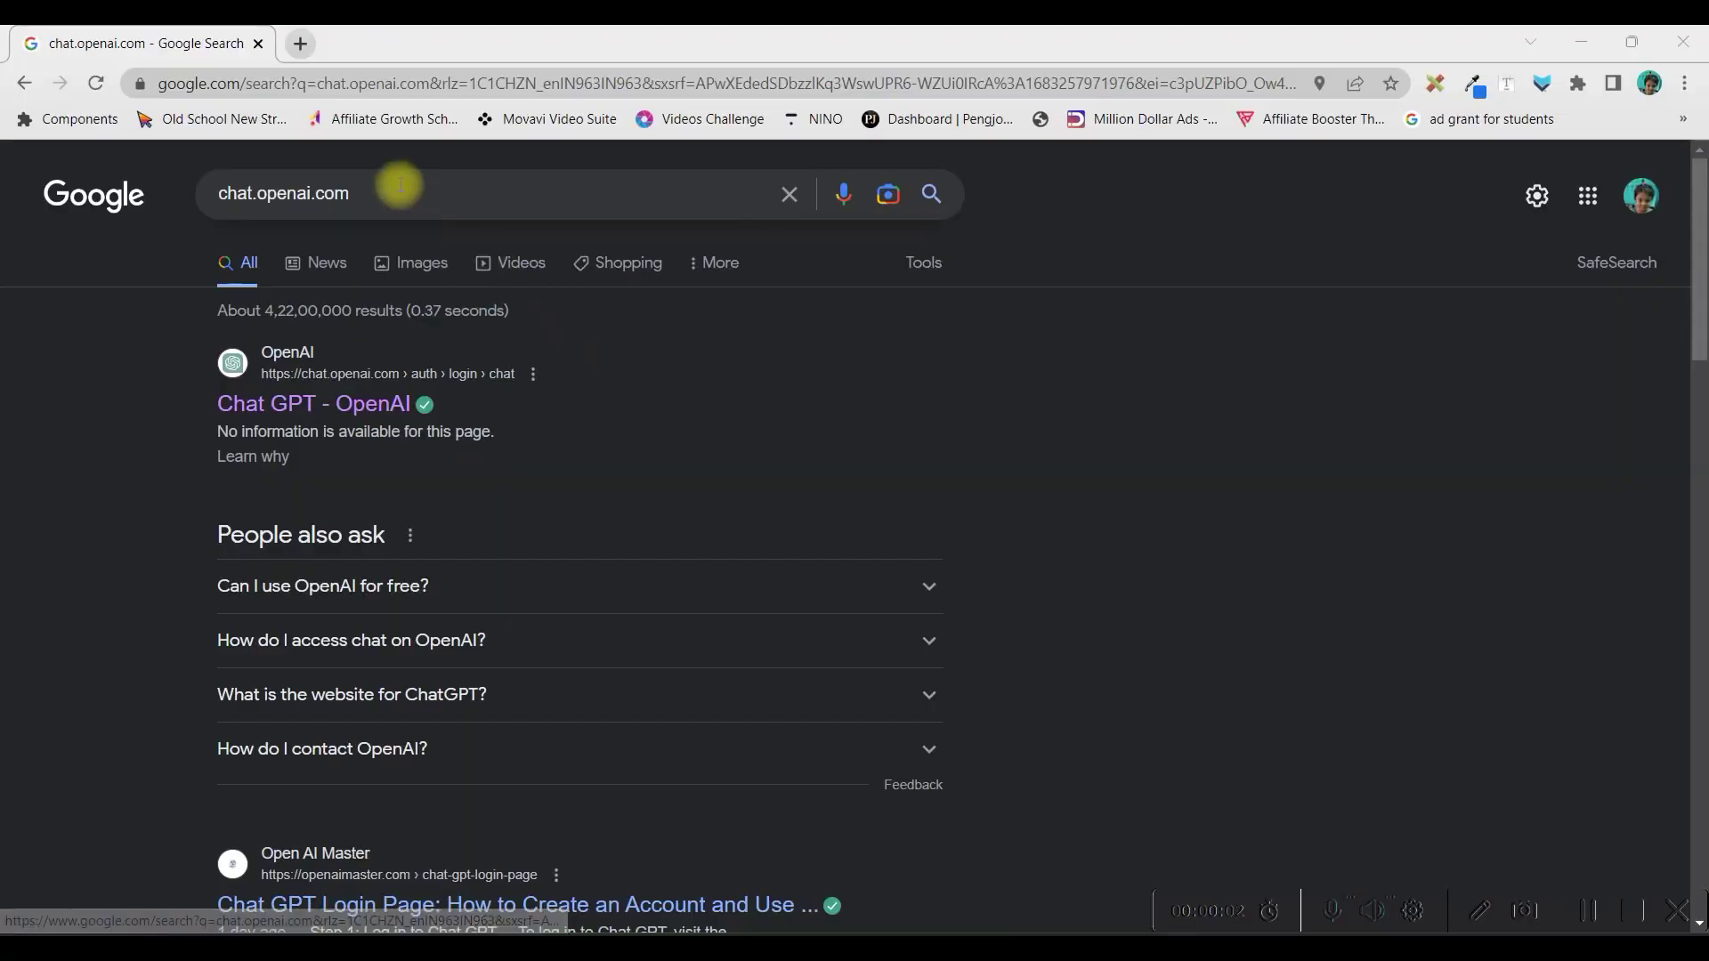
# Step: Open the ChatGPT search result in a new tab and sign in with Google
pyautogui.tripleClick(285, 214)
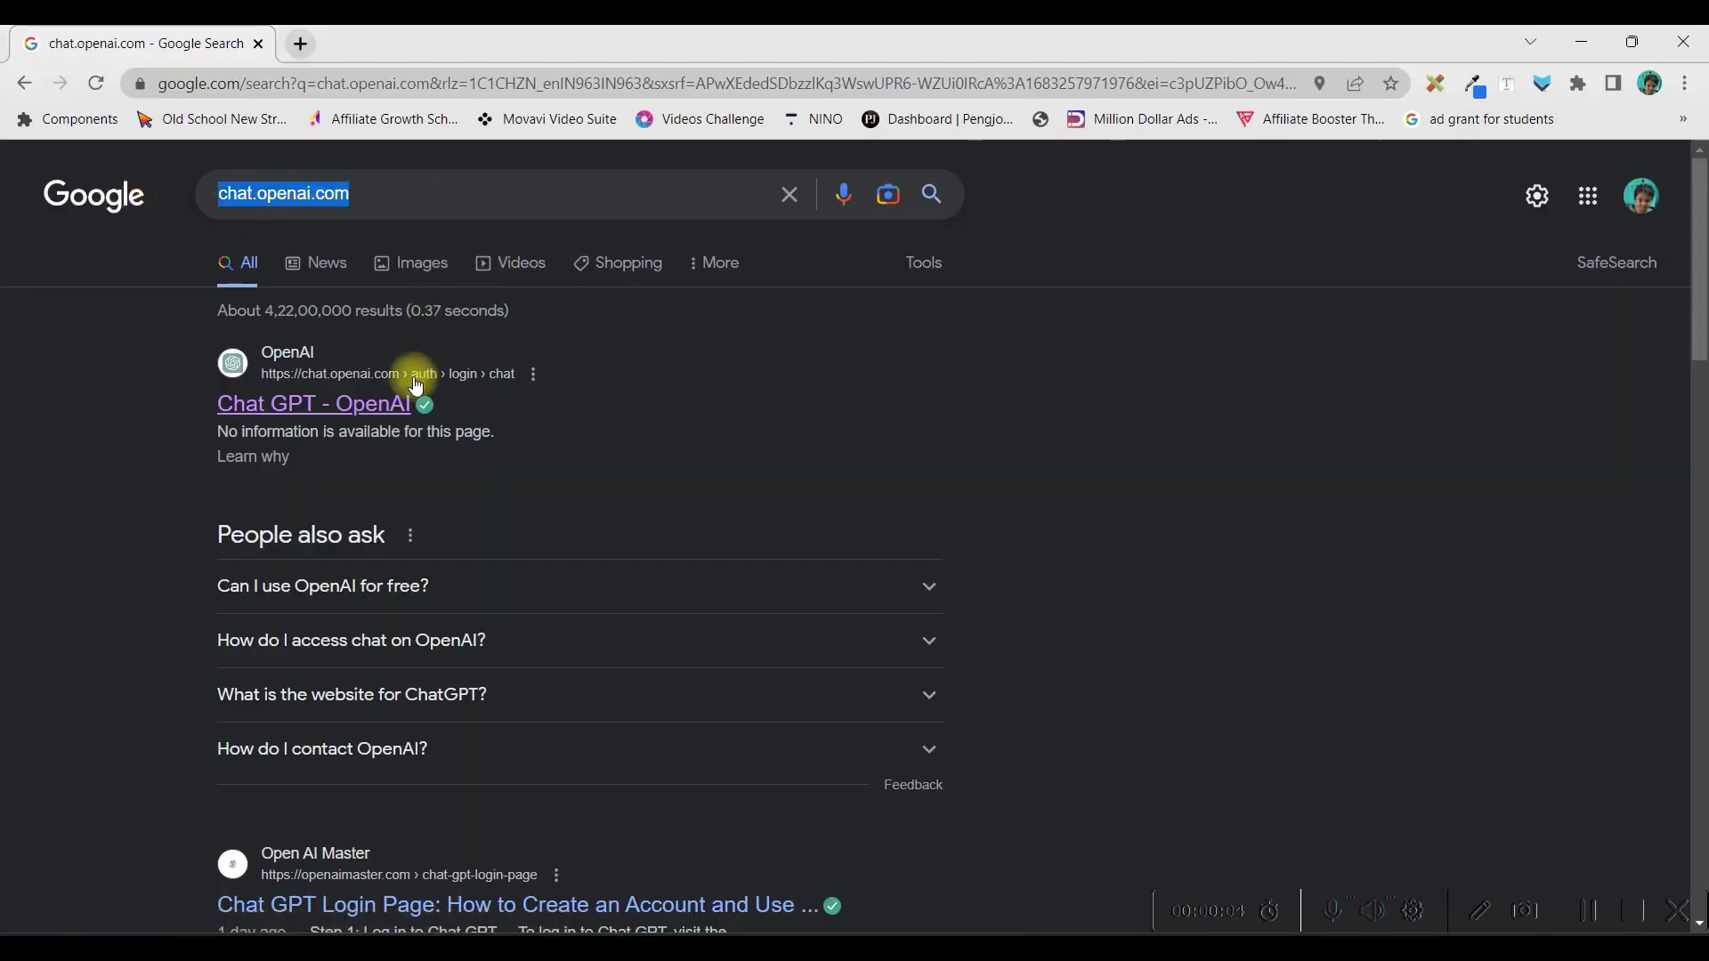
pyautogui.rightClick(356, 403)
pyautogui.click(454, 425)
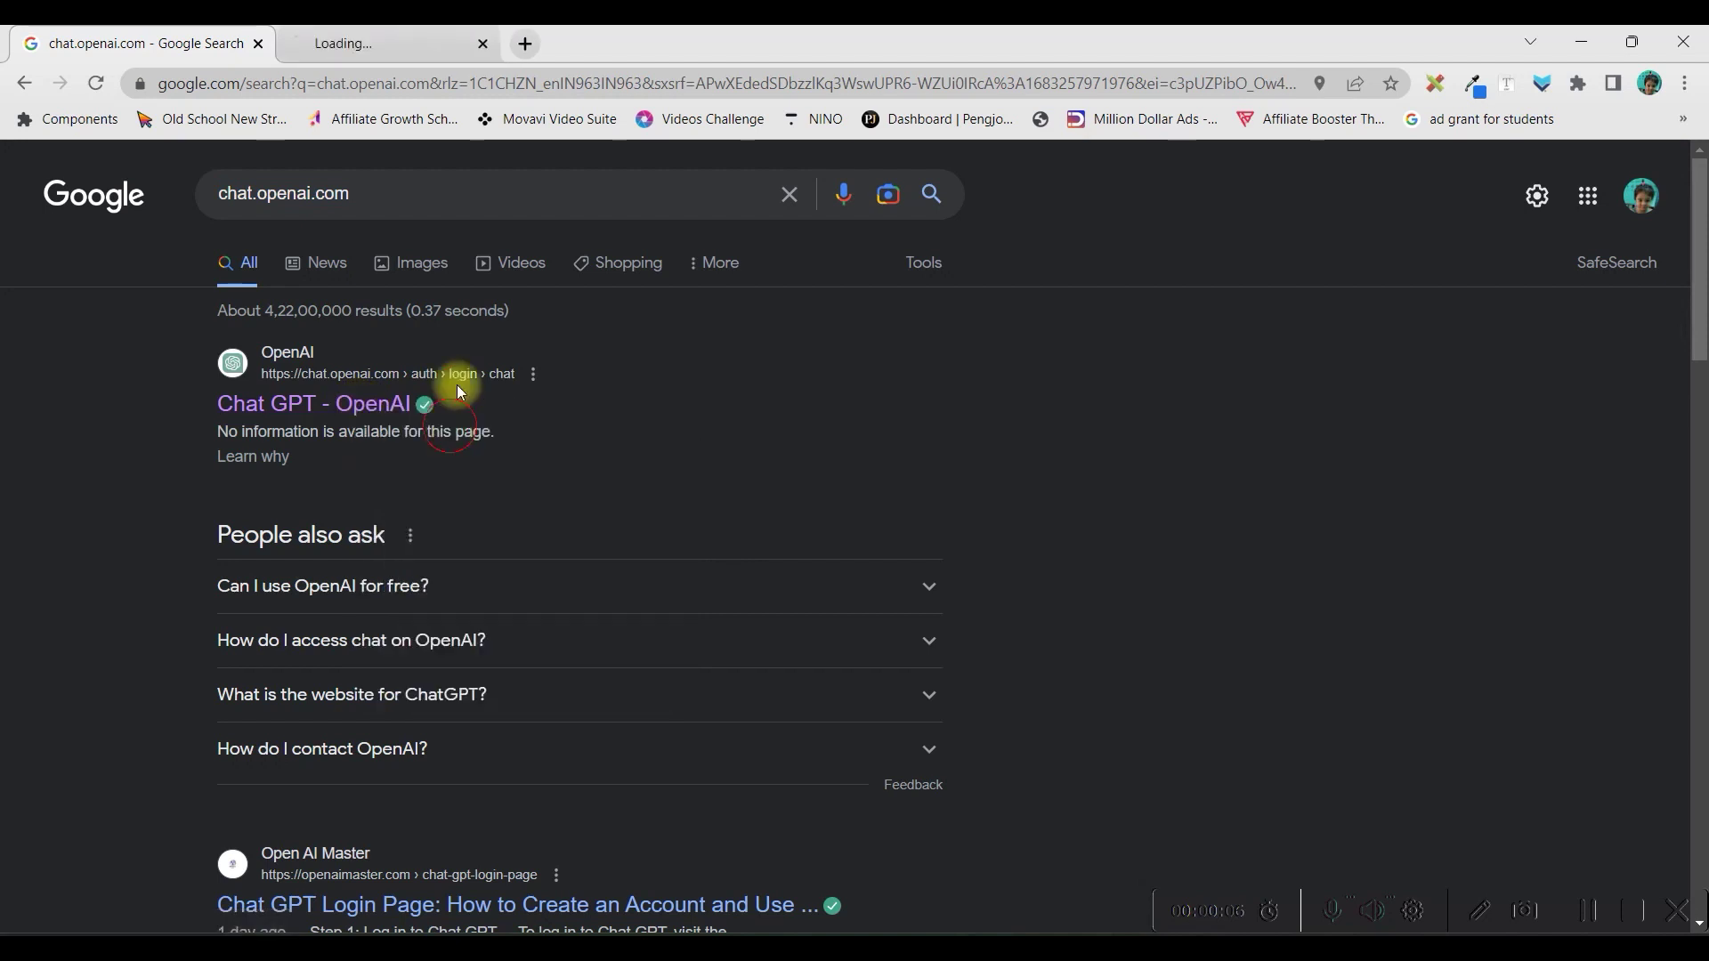
pyautogui.click(365, 45)
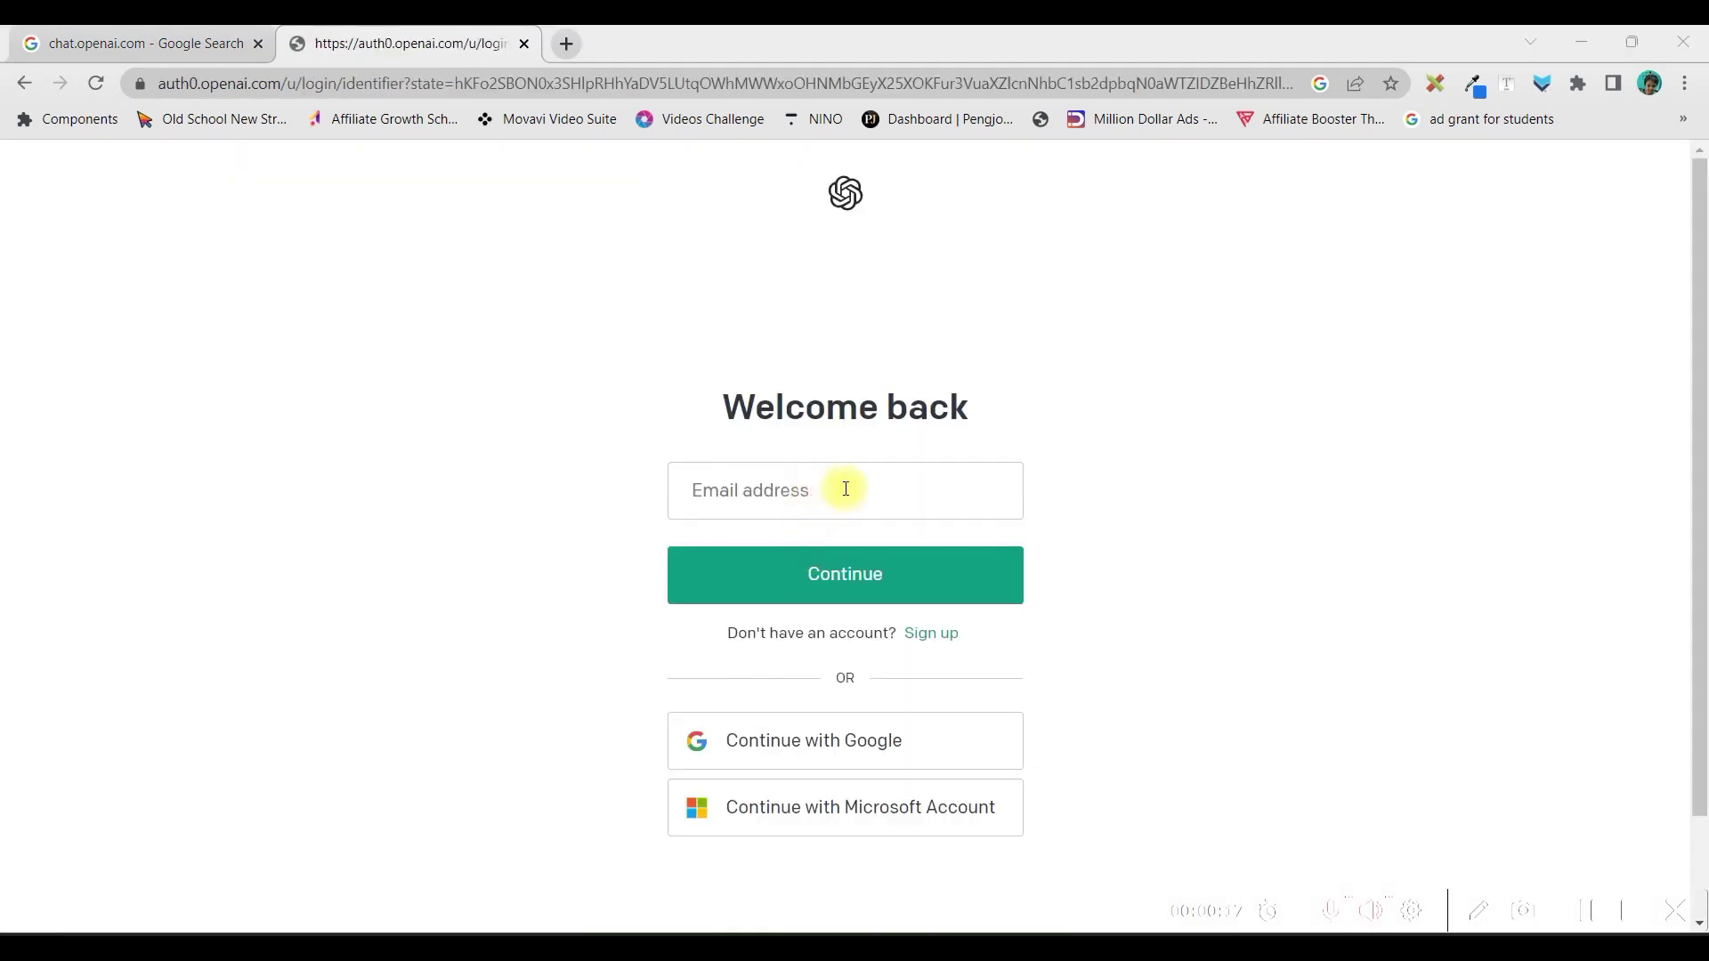
pyautogui.click(886, 758)
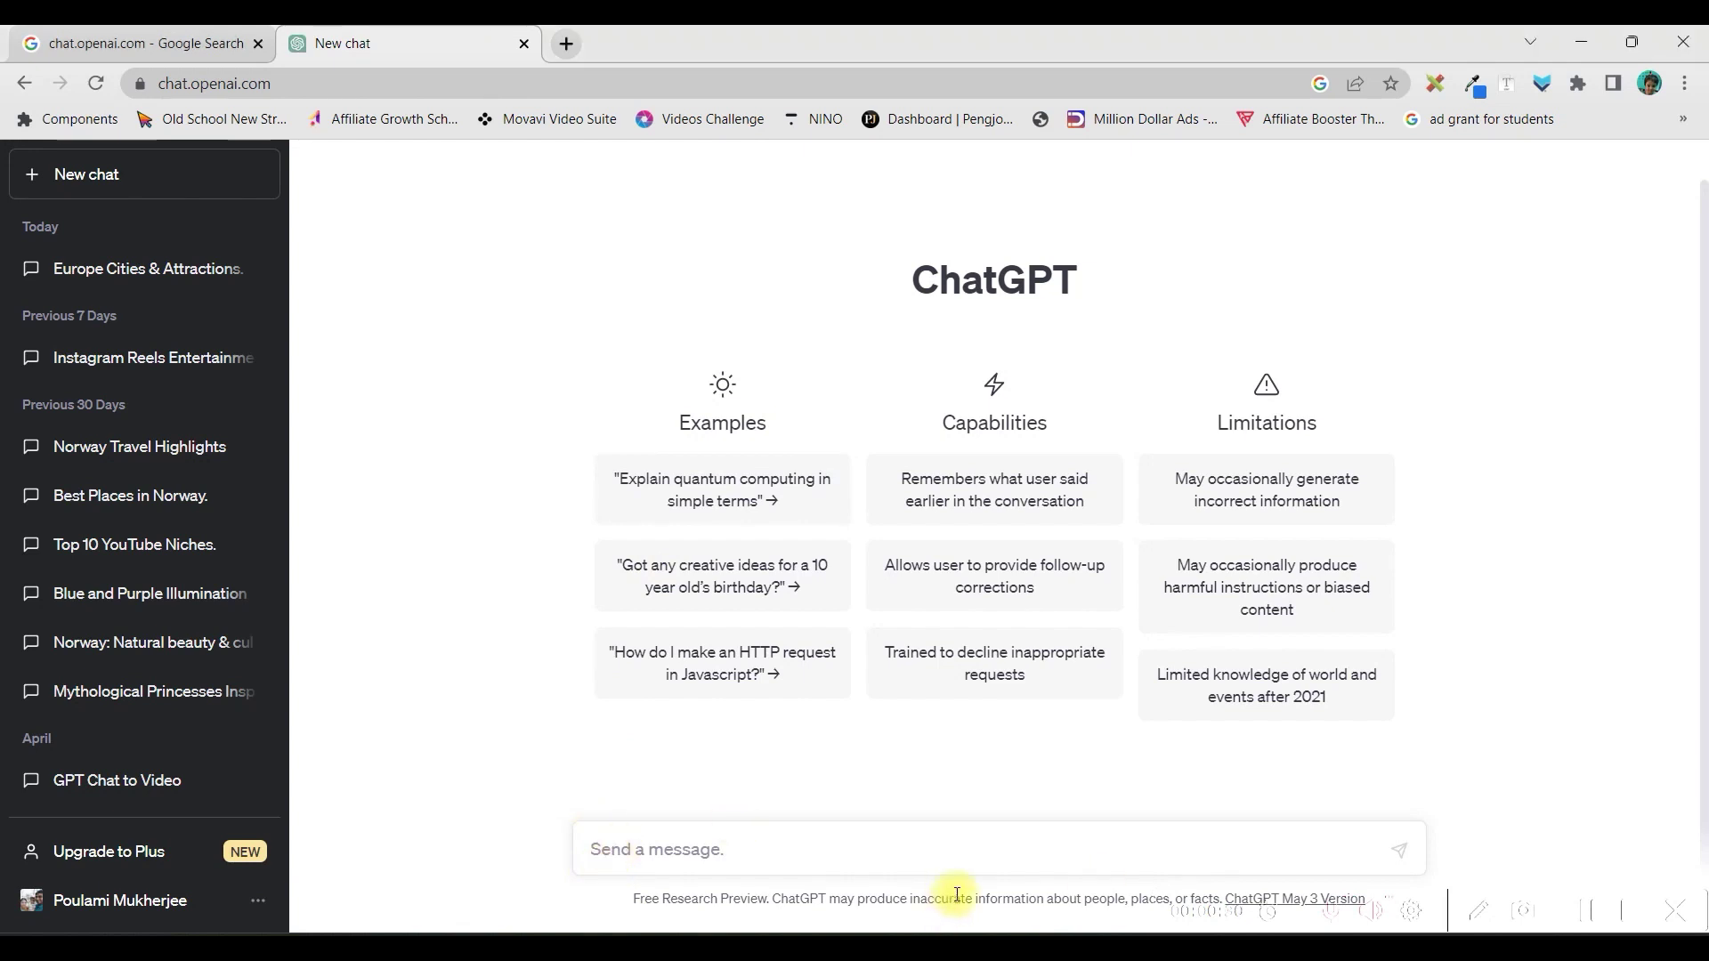
# Step: Send the trimmed prompt for a 50-city European travel table and select the returned table
pyautogui.hotkey('ctrl', 'v')
pyautogui.moveTo(670, 769); pyautogui.dragTo(554, 767)
pyautogui.press('BackSpace')
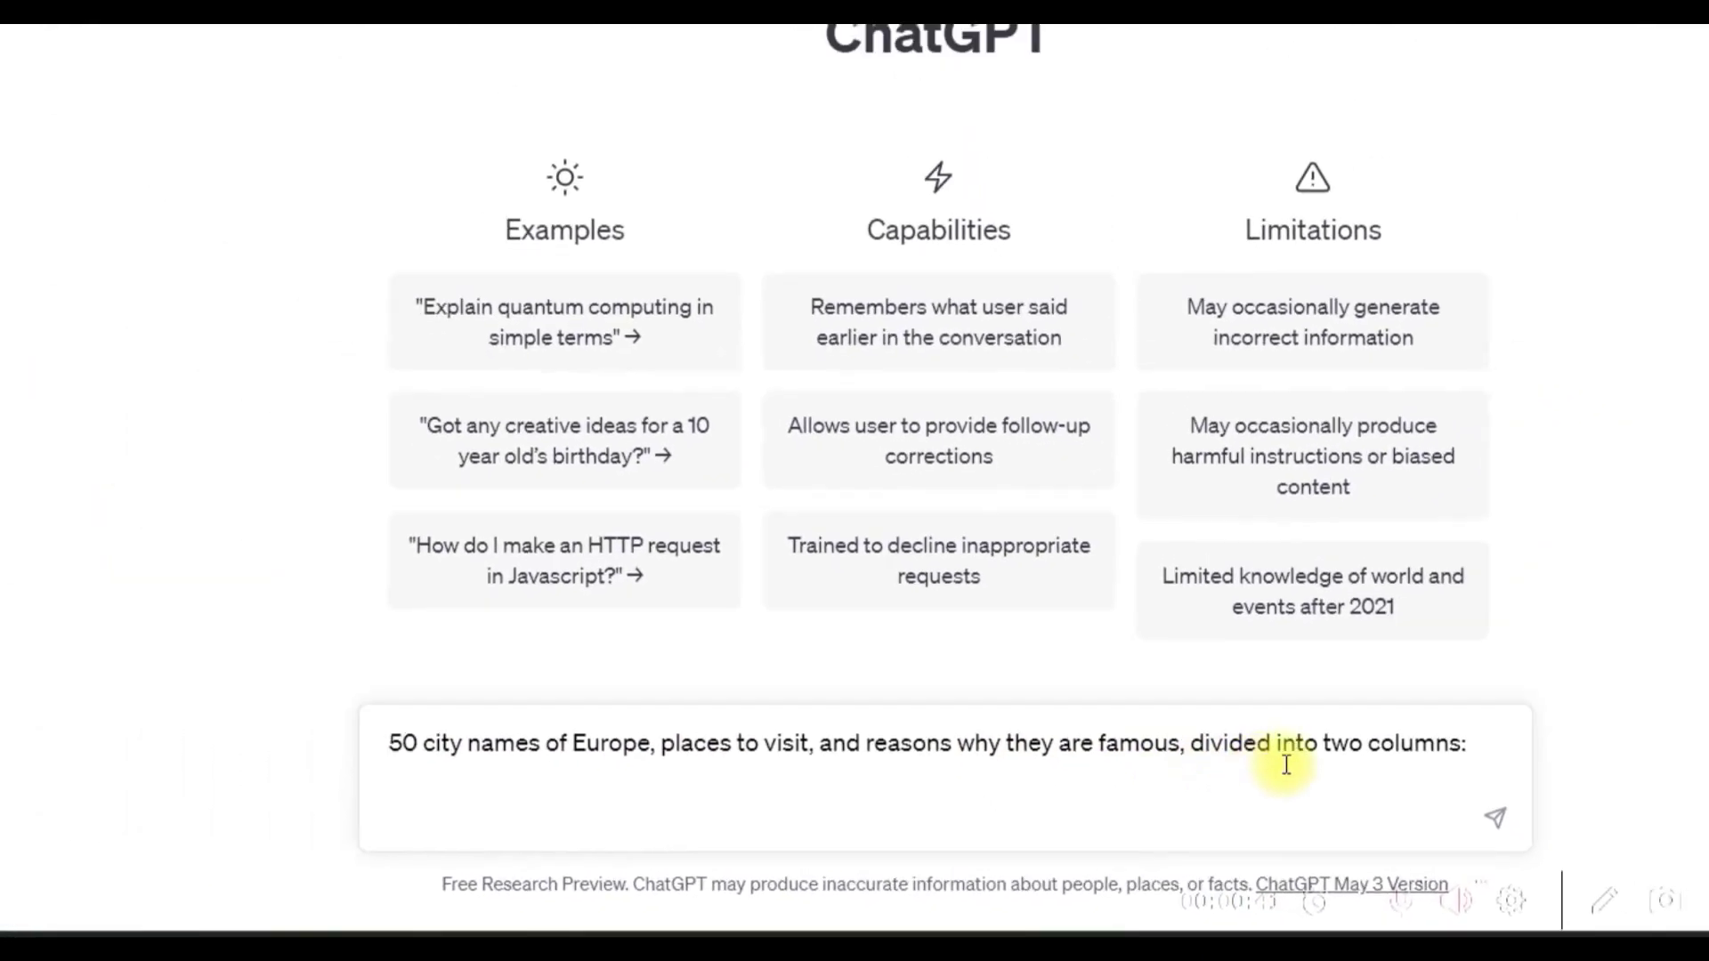
pyautogui.click(1482, 743)
pyautogui.press('BackSpace')
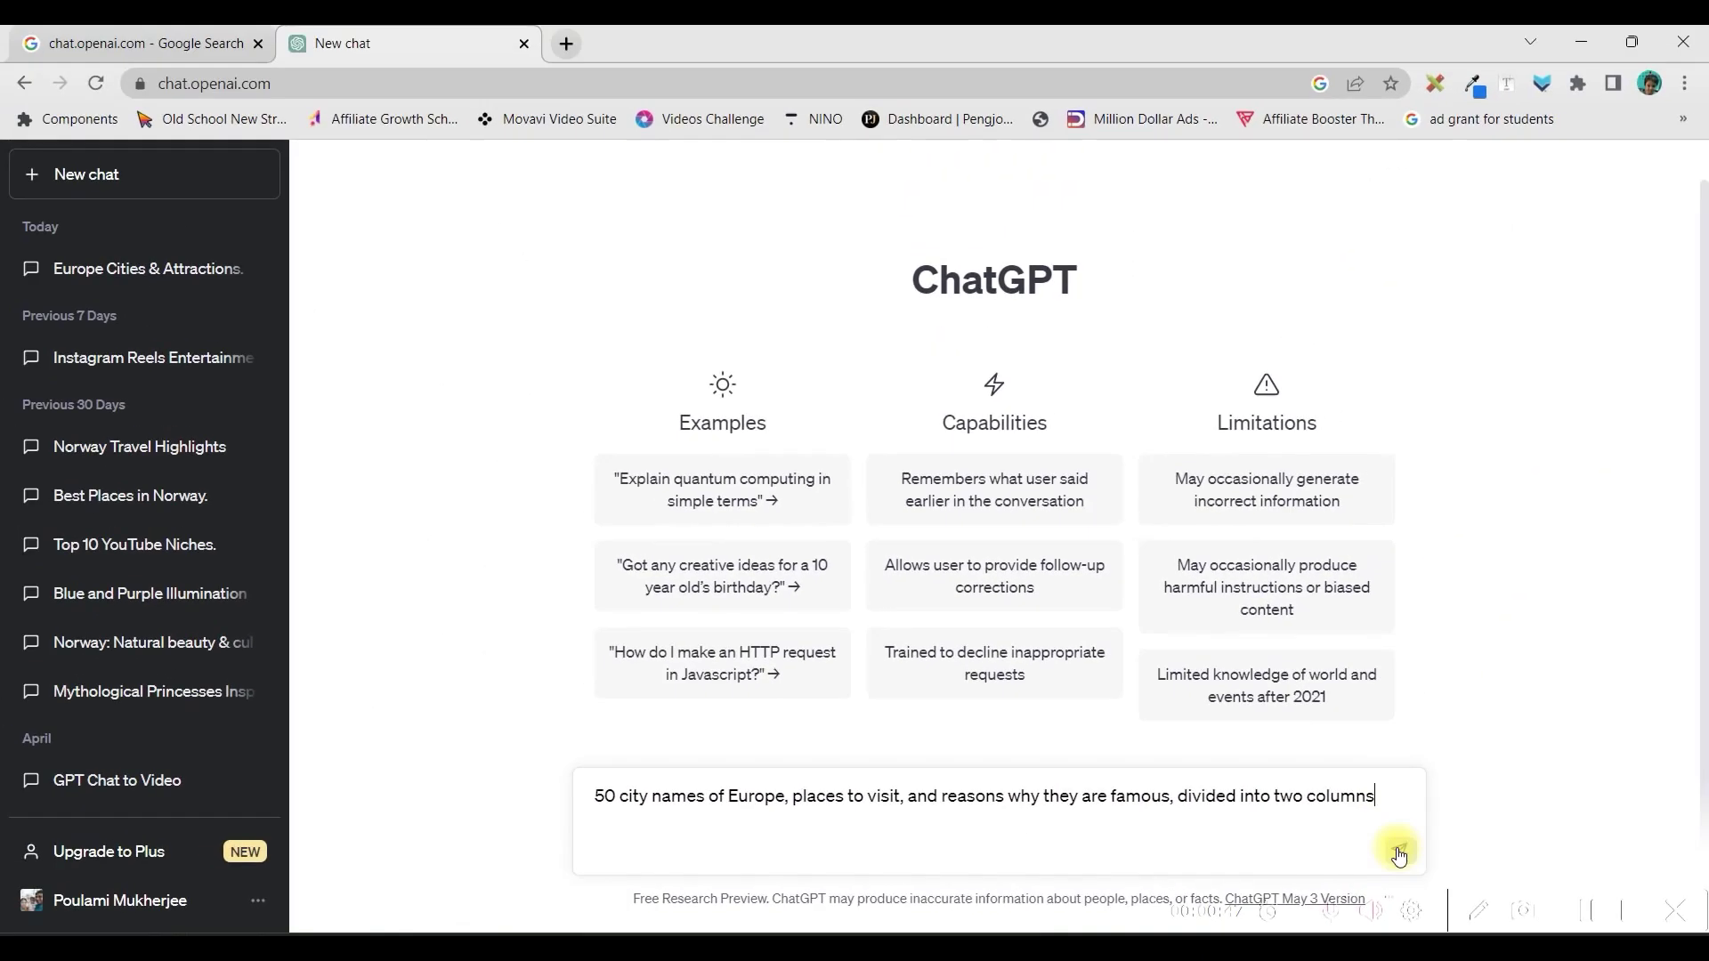
pyautogui.click(1397, 850)
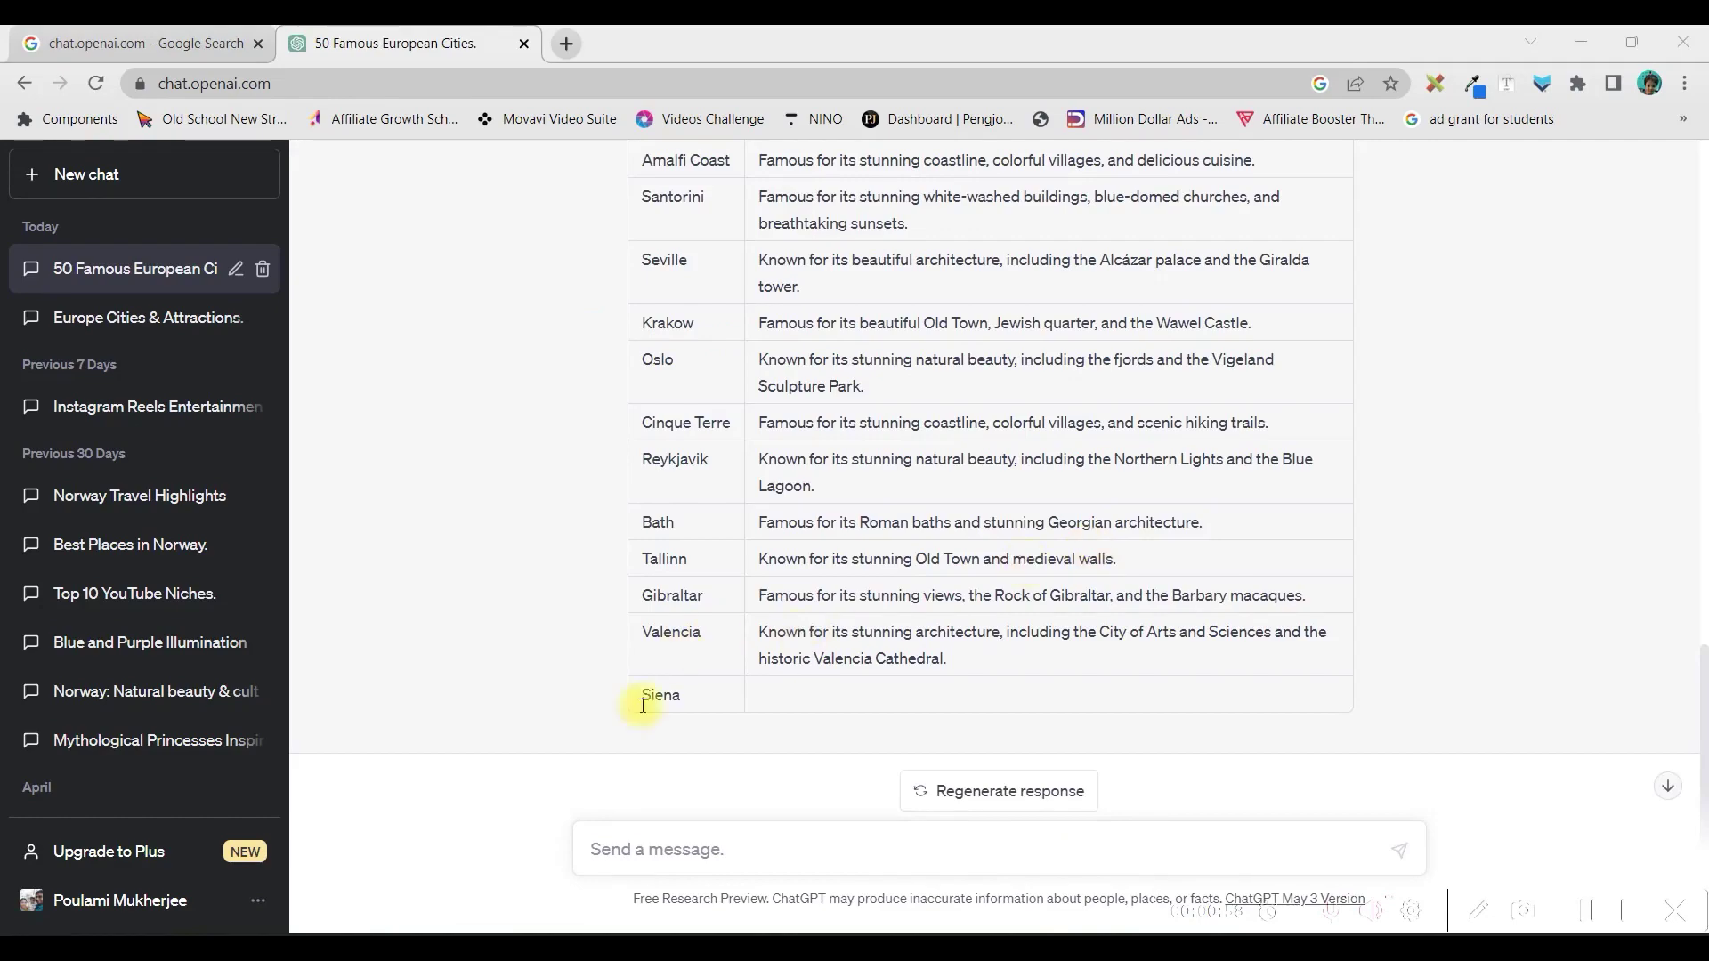
pyautogui.moveTo(697, 702); pyautogui.dragTo(646, 464)
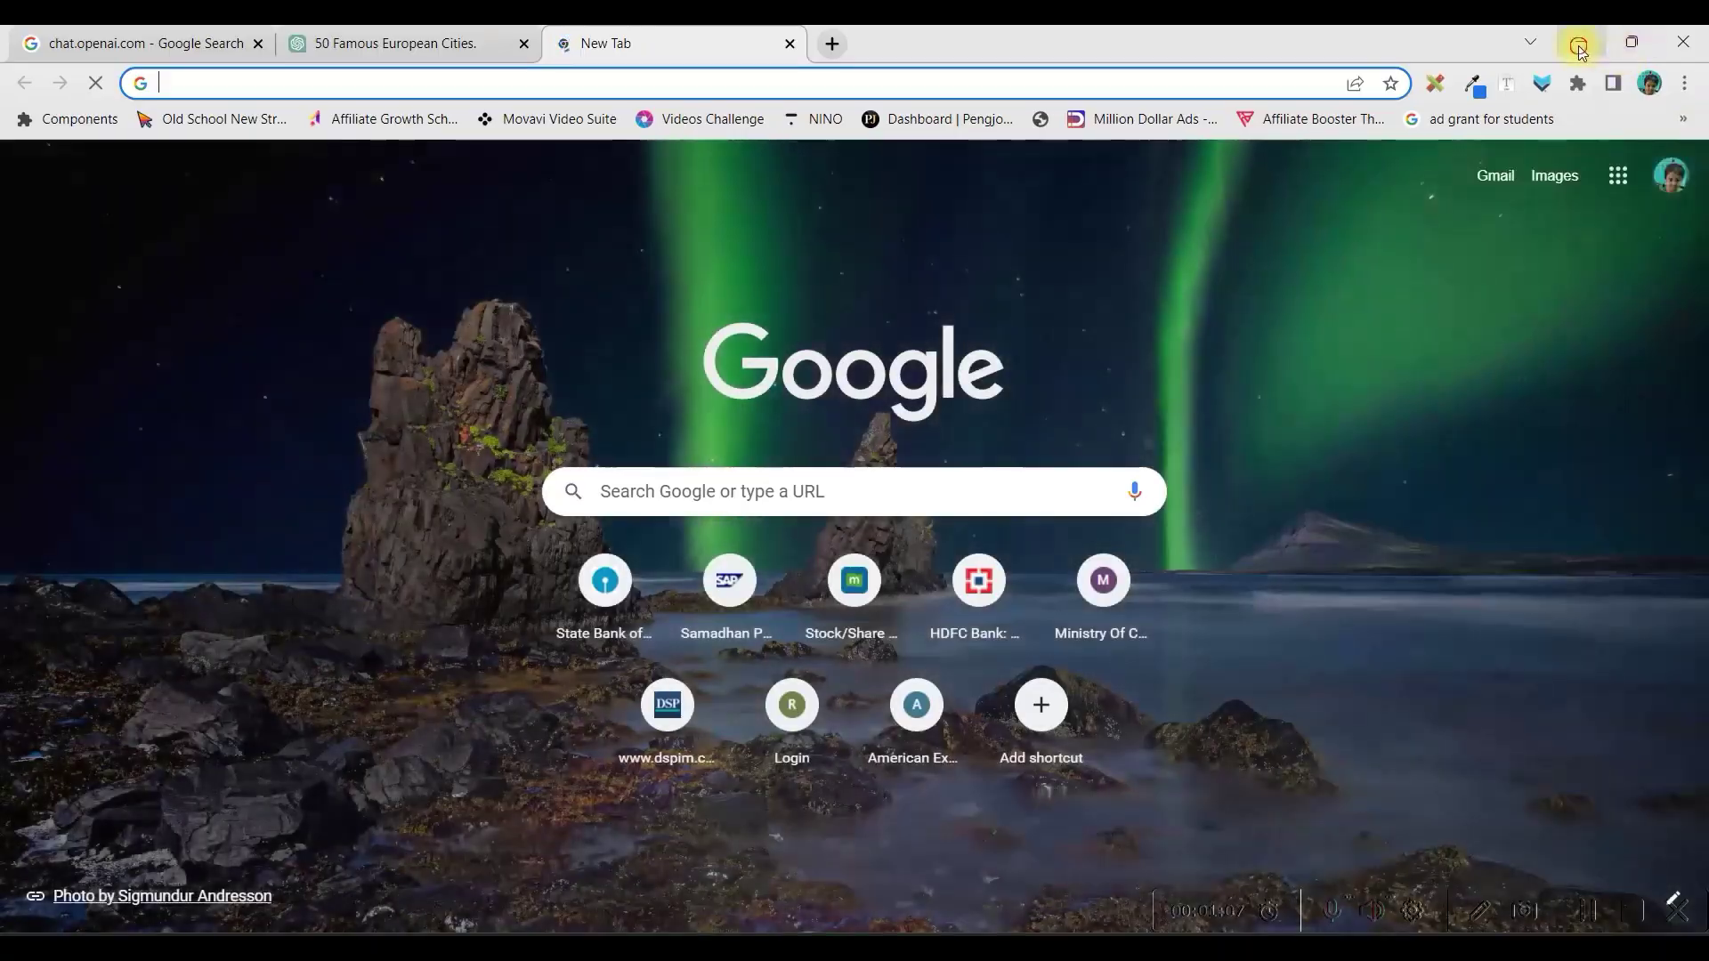
# Step: Minimise the browser and select the empty row below the pasted city list in Excel
pyautogui.click(1575, 46)
pyautogui.rightClick(374, 525)
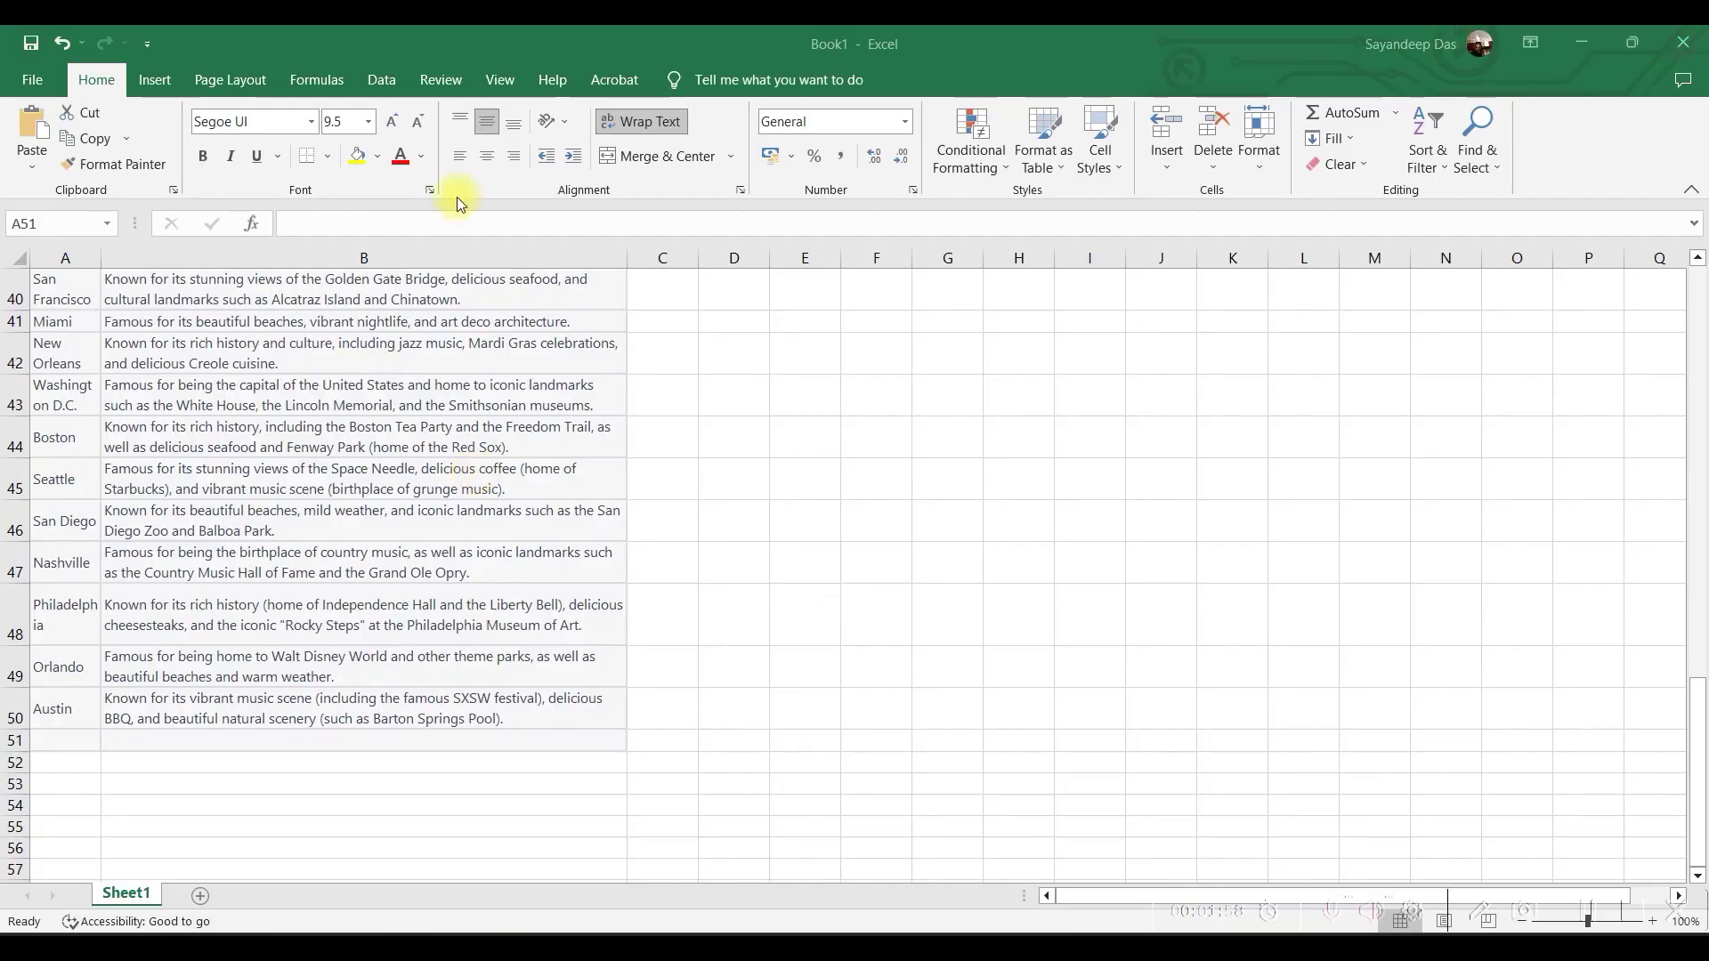
pyautogui.hotkey('shift', 'space')
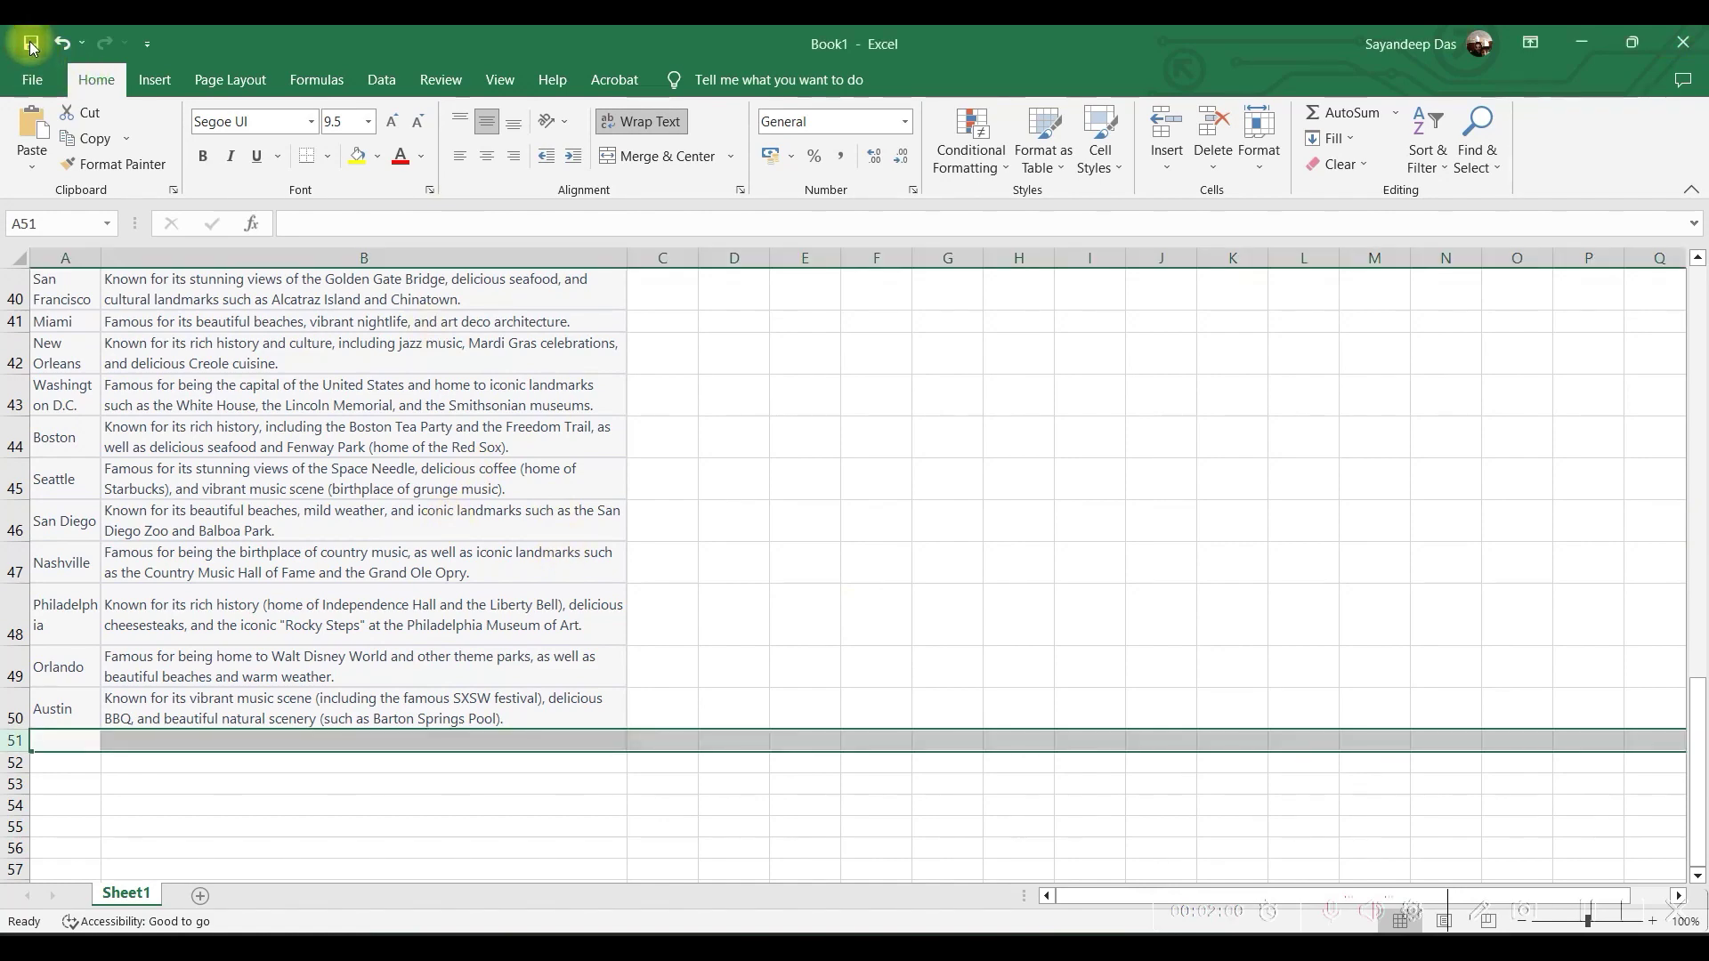
# Step: Save the workbook as a CSV (Macintosh) file named 'Places to visit'
pyautogui.click(32, 78)
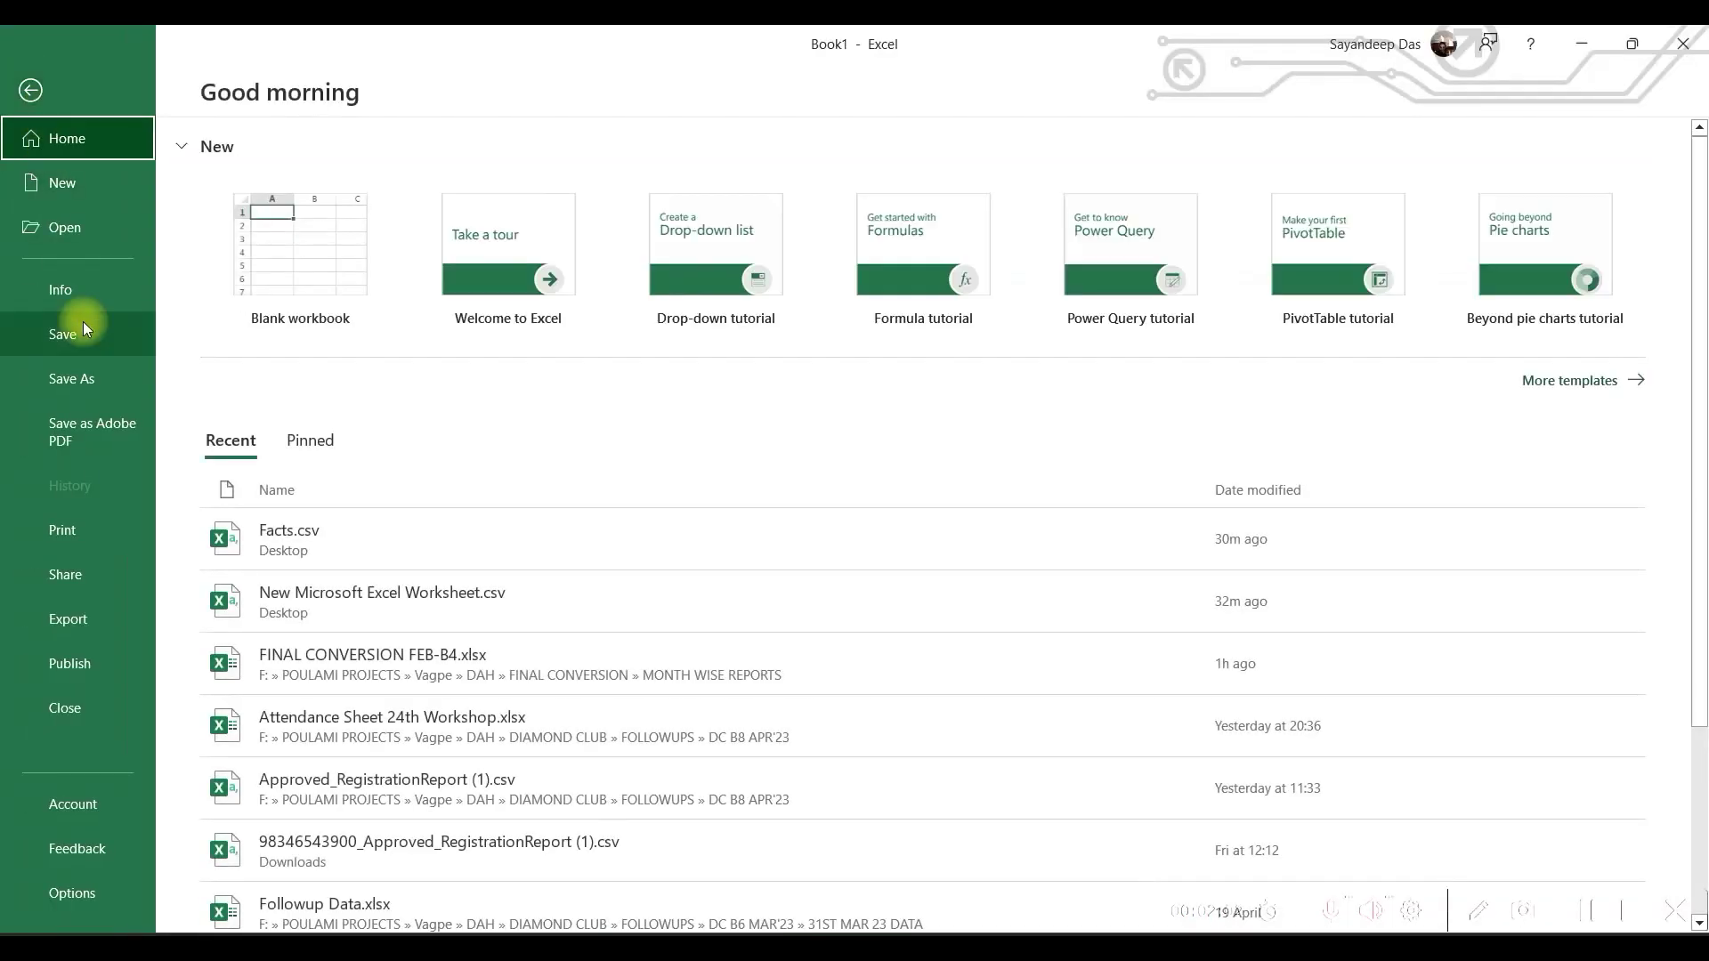
pyautogui.click(89, 381)
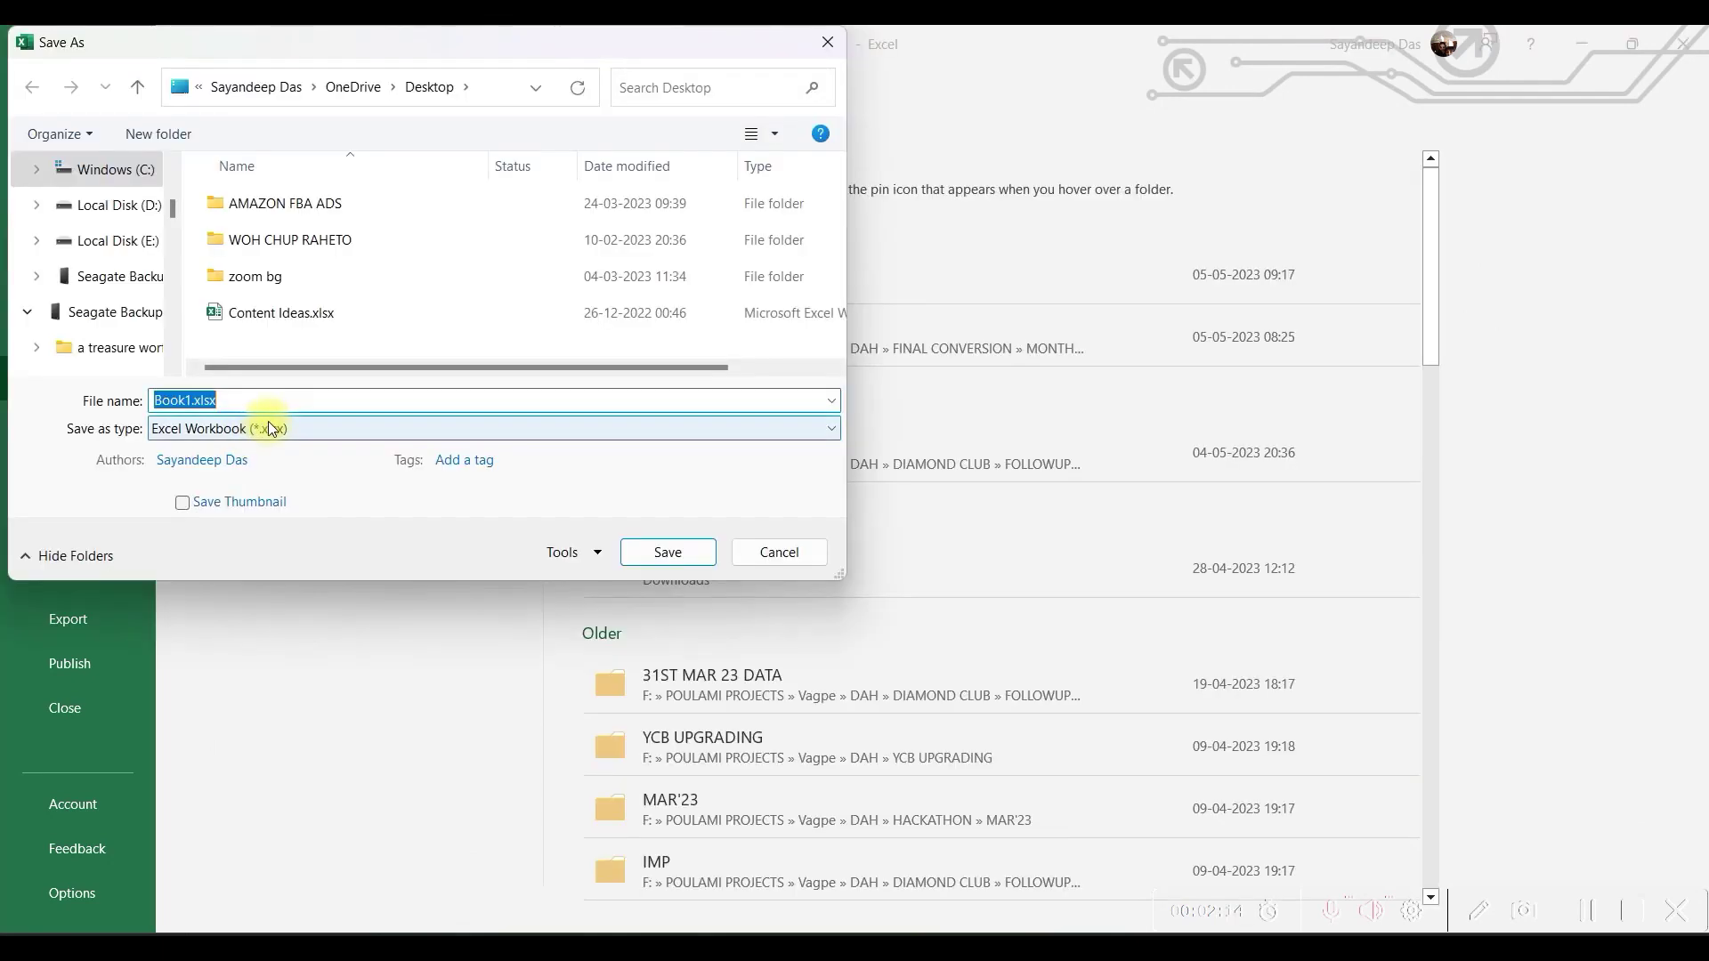
pyautogui.click(269, 424)
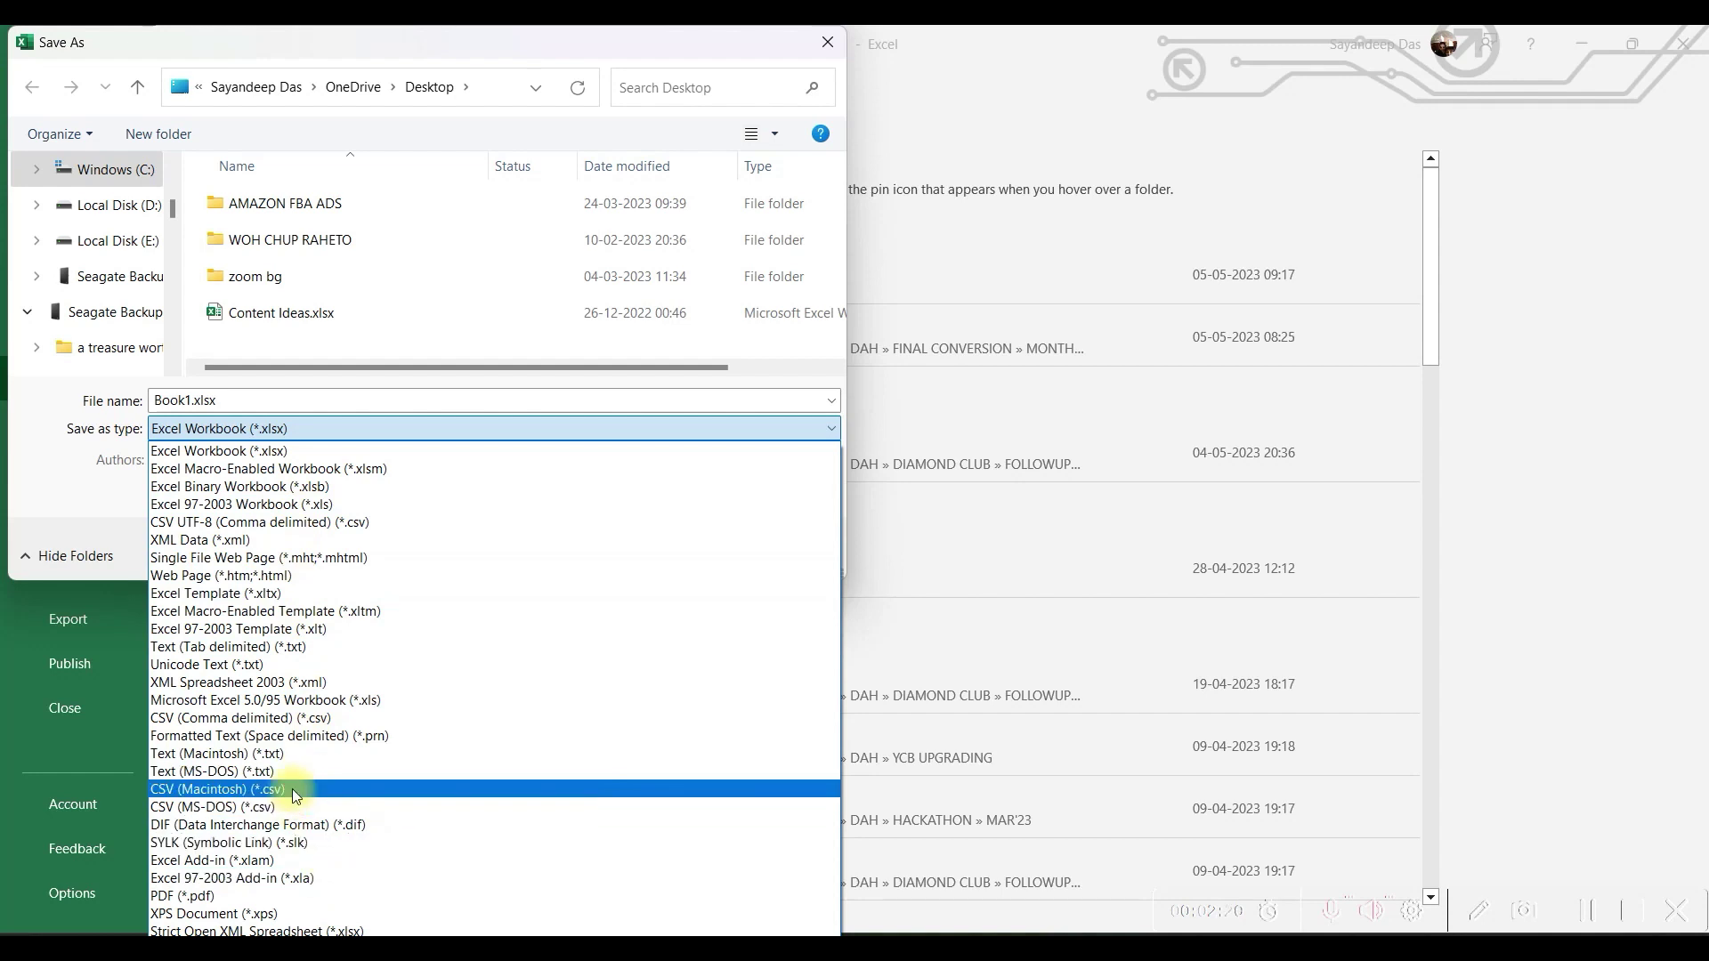
pyautogui.click(350, 788)
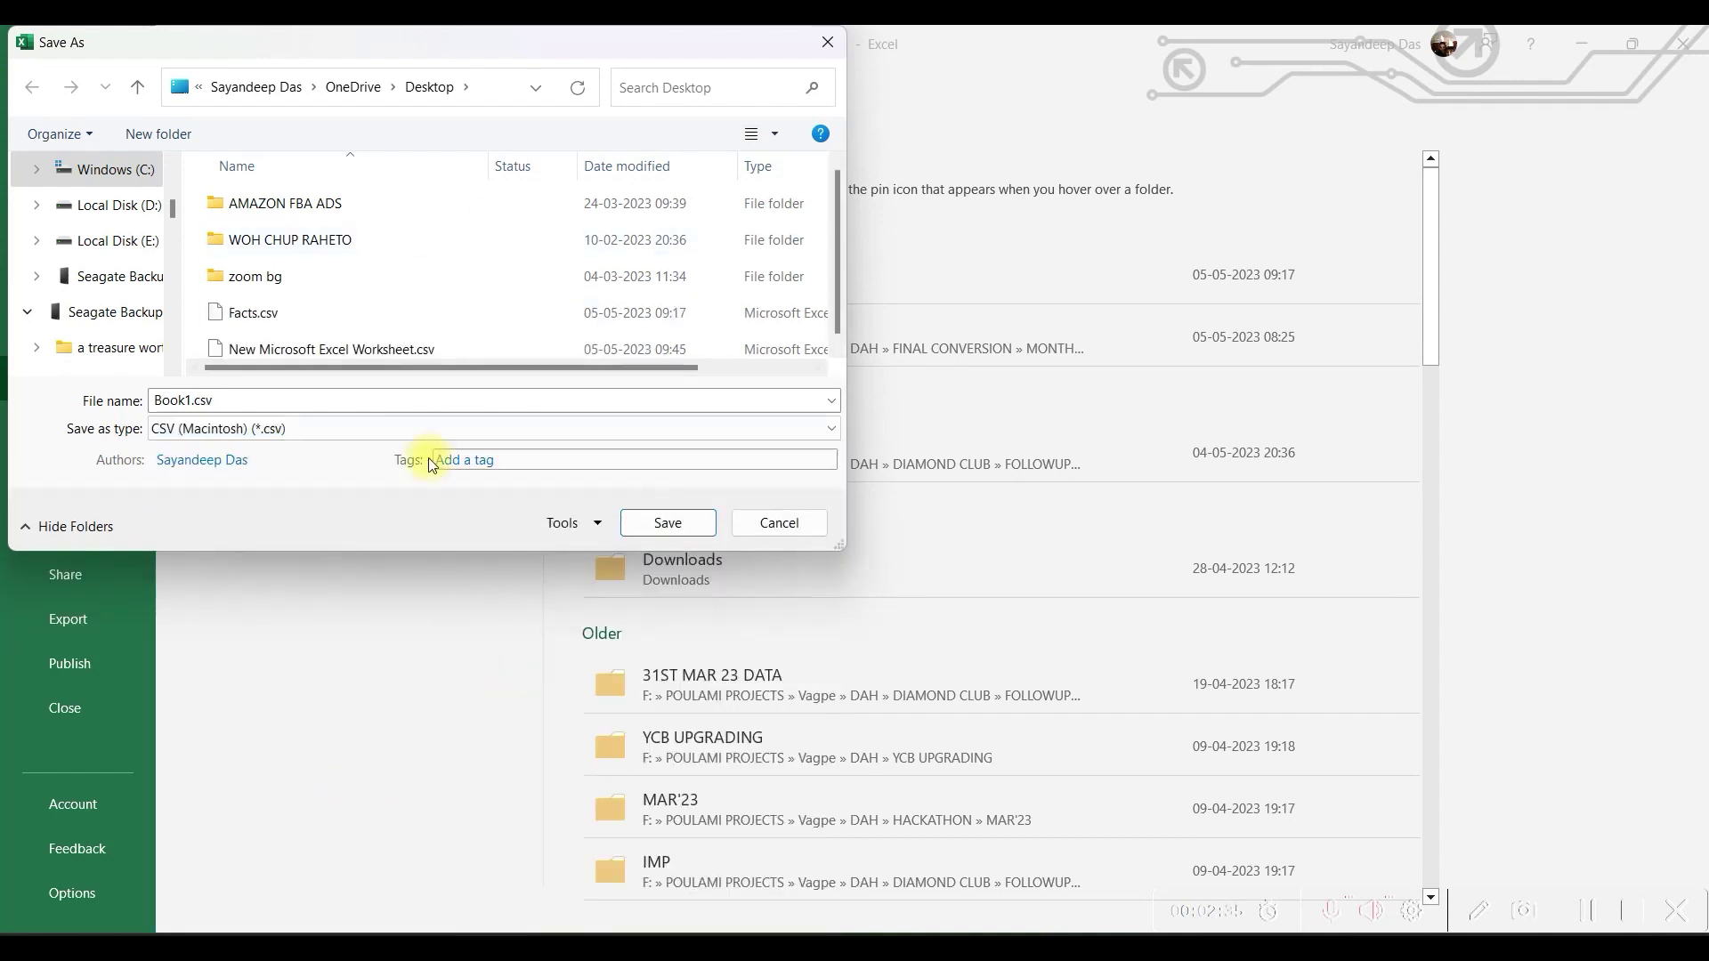
pyautogui.tripleClick(297, 400)
pyautogui.write('Places to visit')
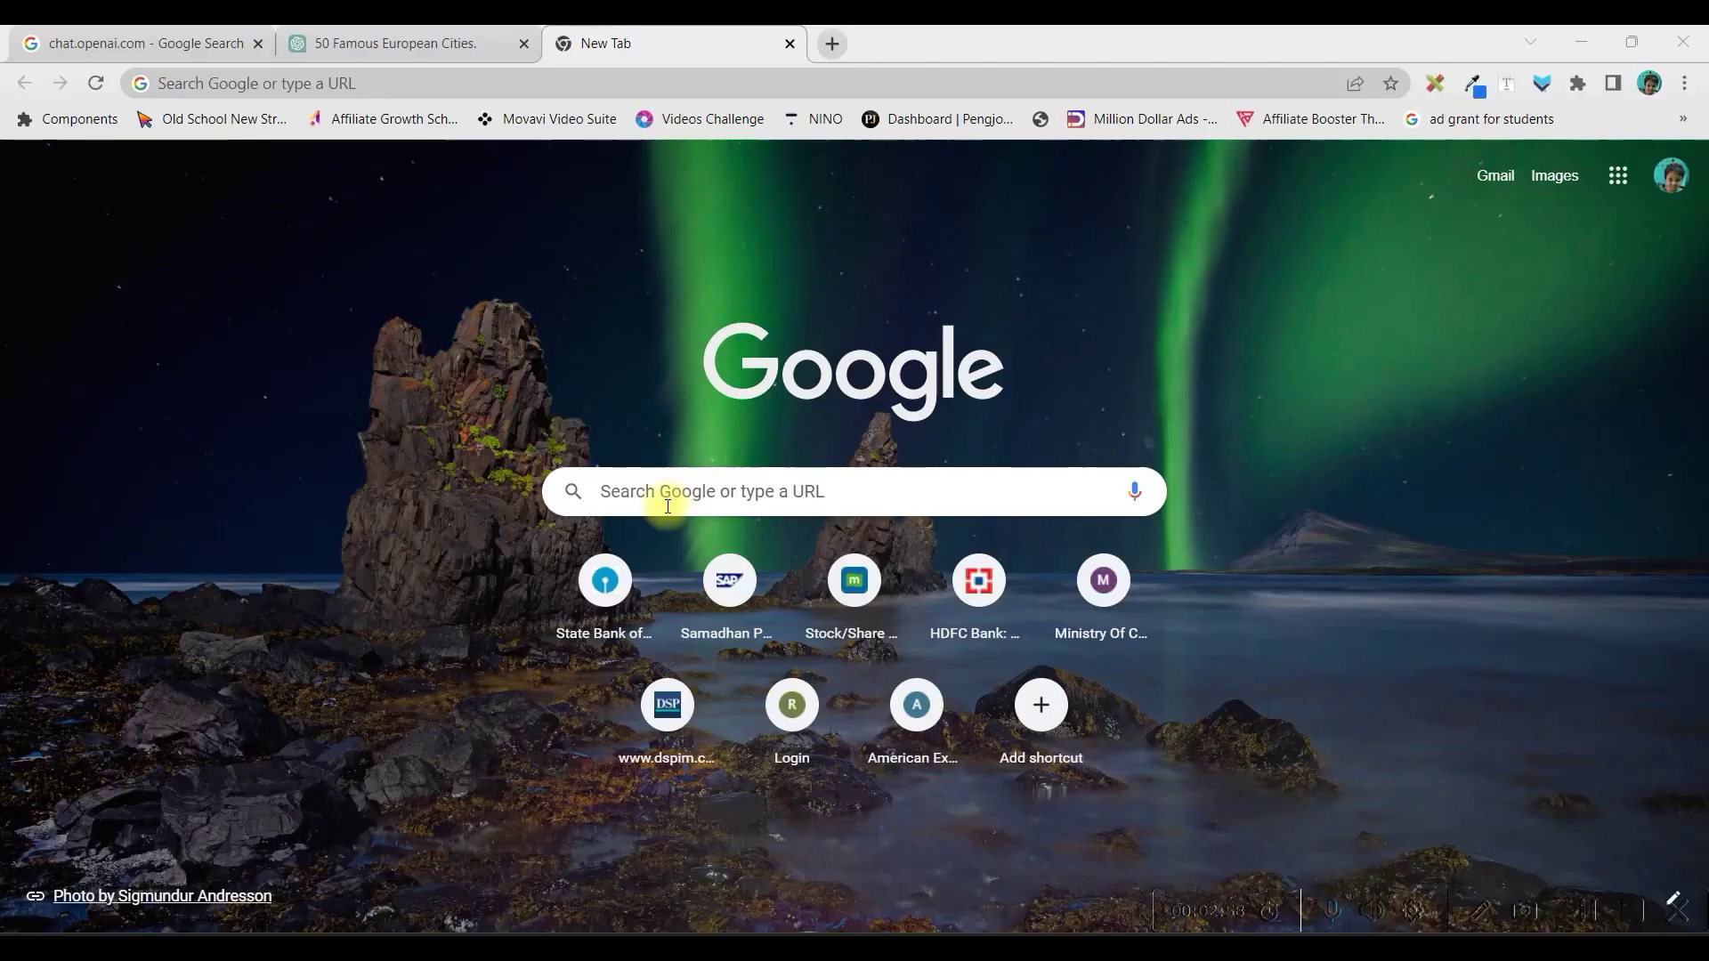
# Step: Search for Canva.com from the new tab's Google search box
pyautogui.click(667, 506)
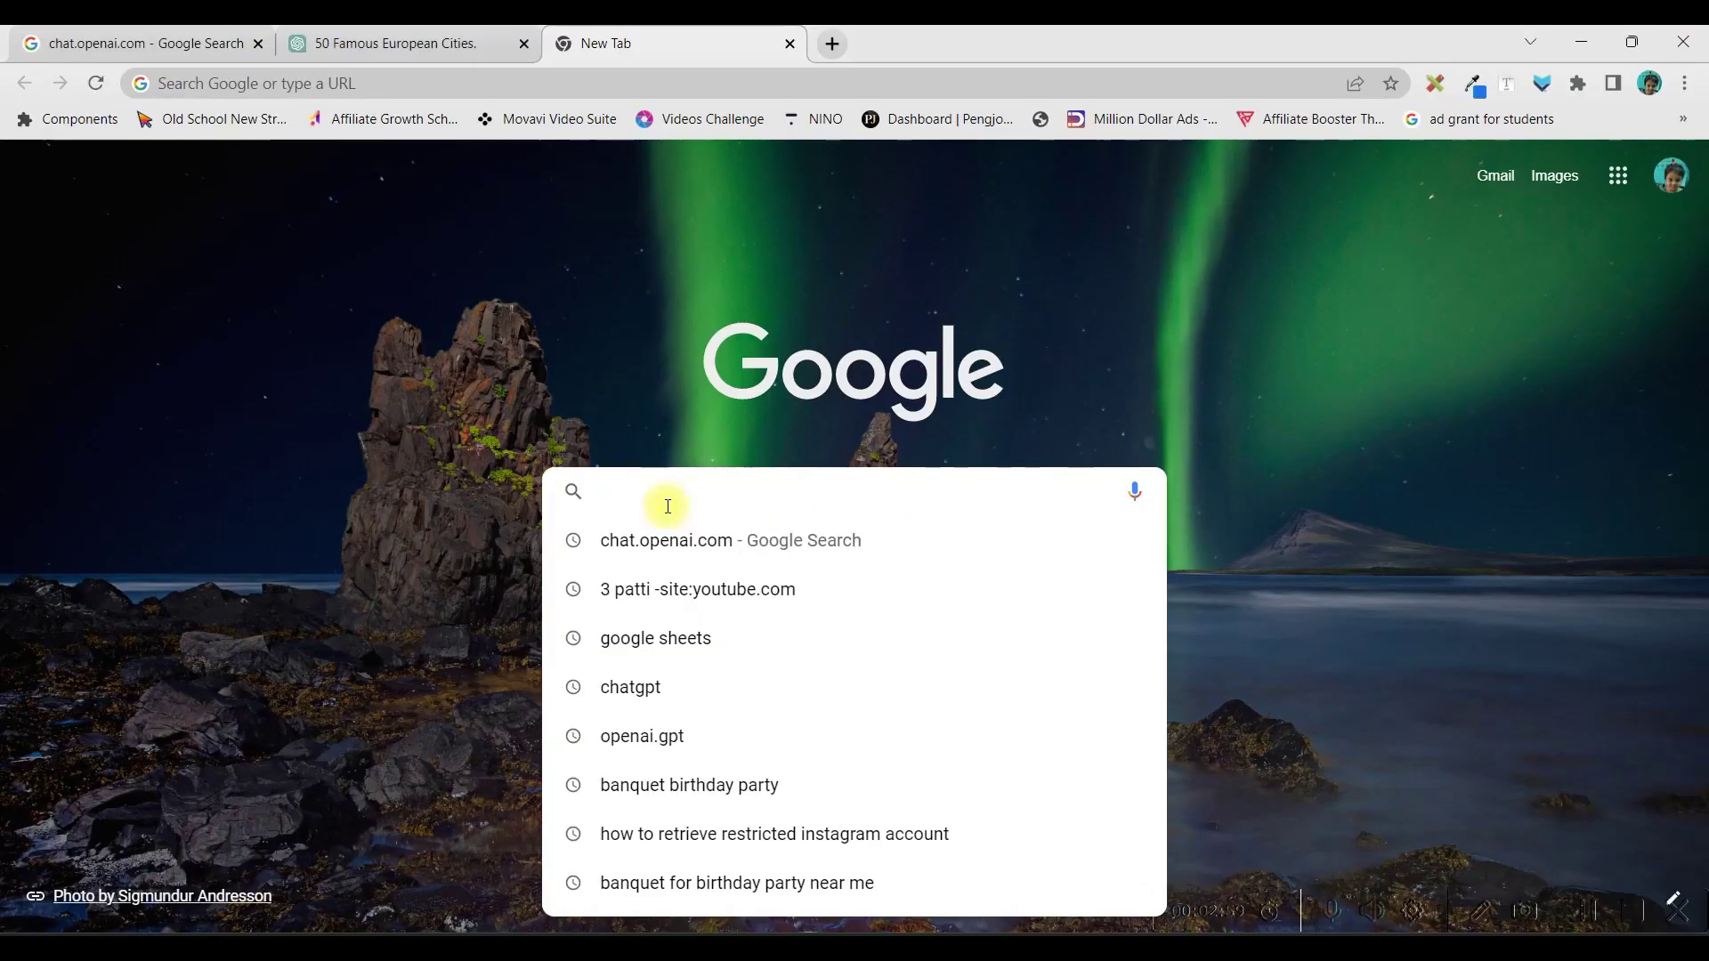
pyautogui.write('Canva')
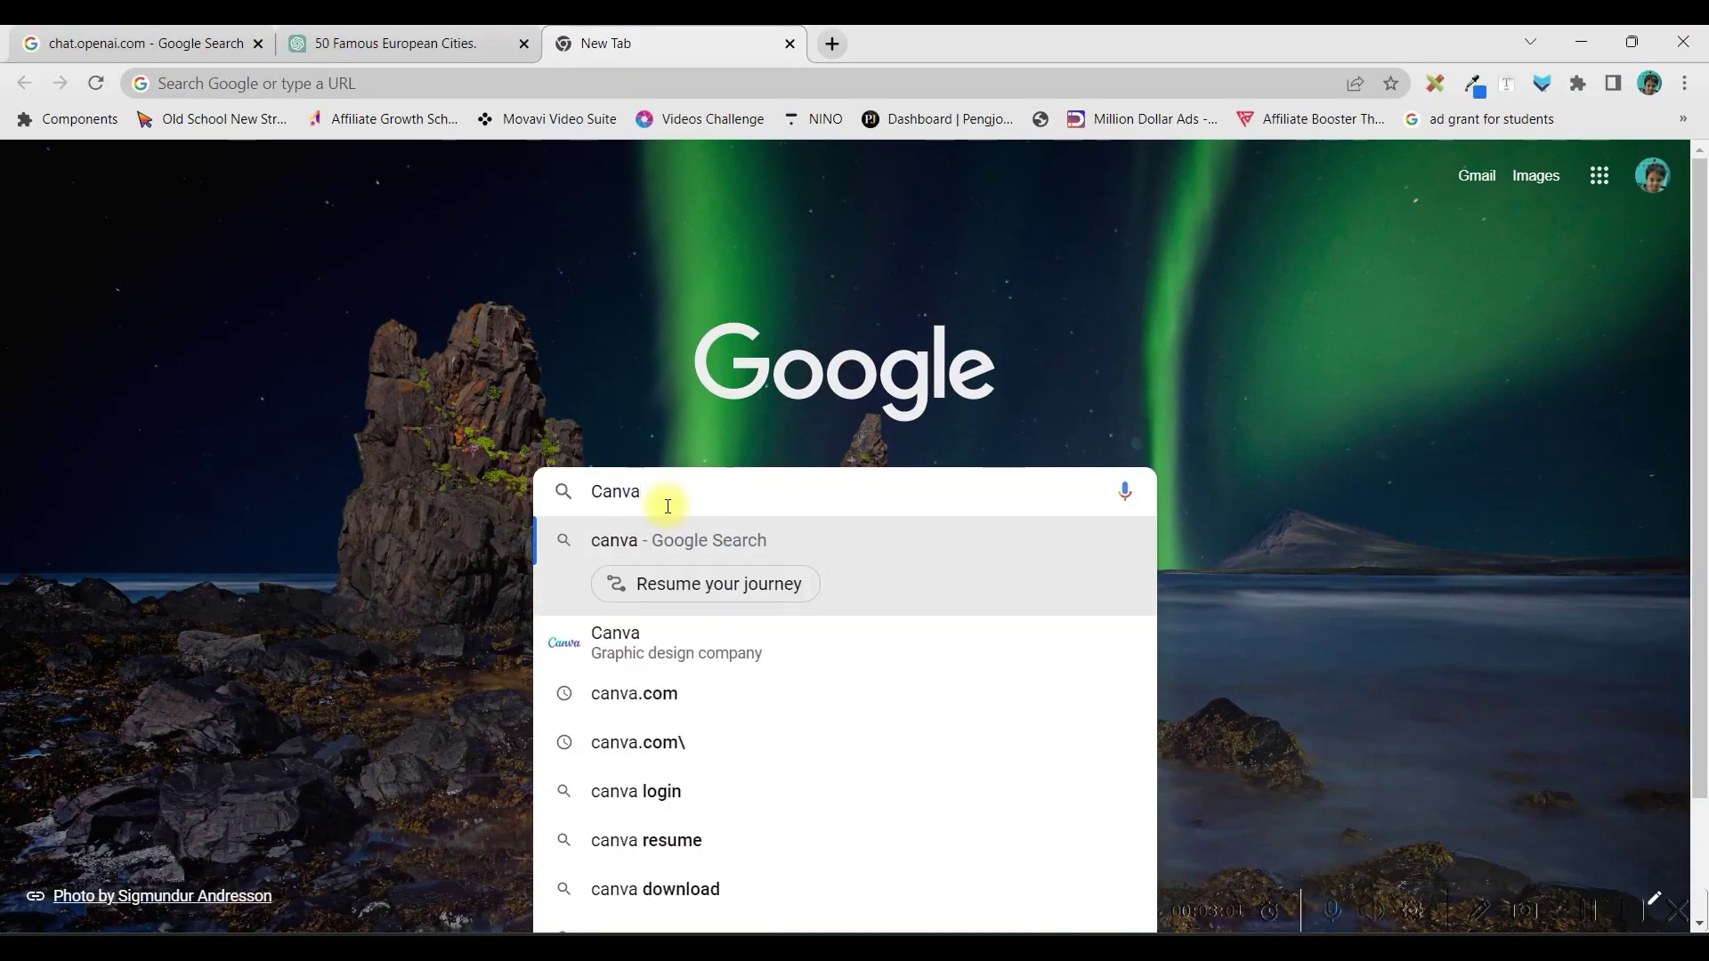
pyautogui.write('.com')
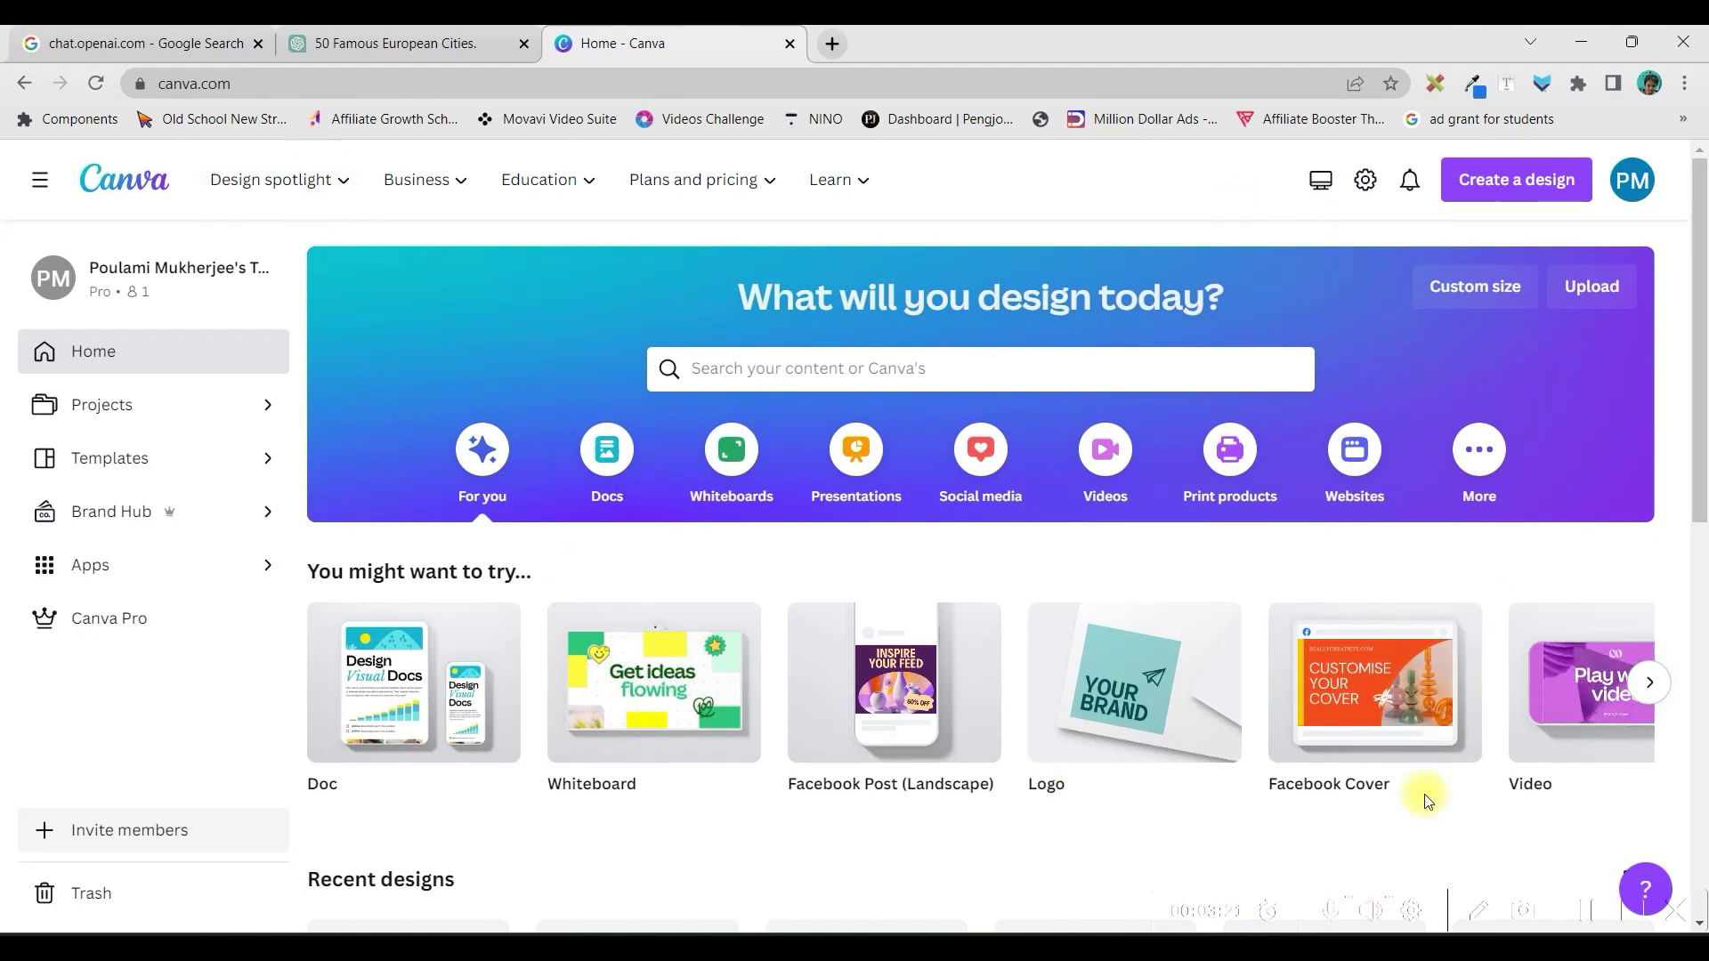
# Step: Search Canva templates for 'YouTube Shorts' and customise the Hike to see the wonder template
pyautogui.click(930, 367)
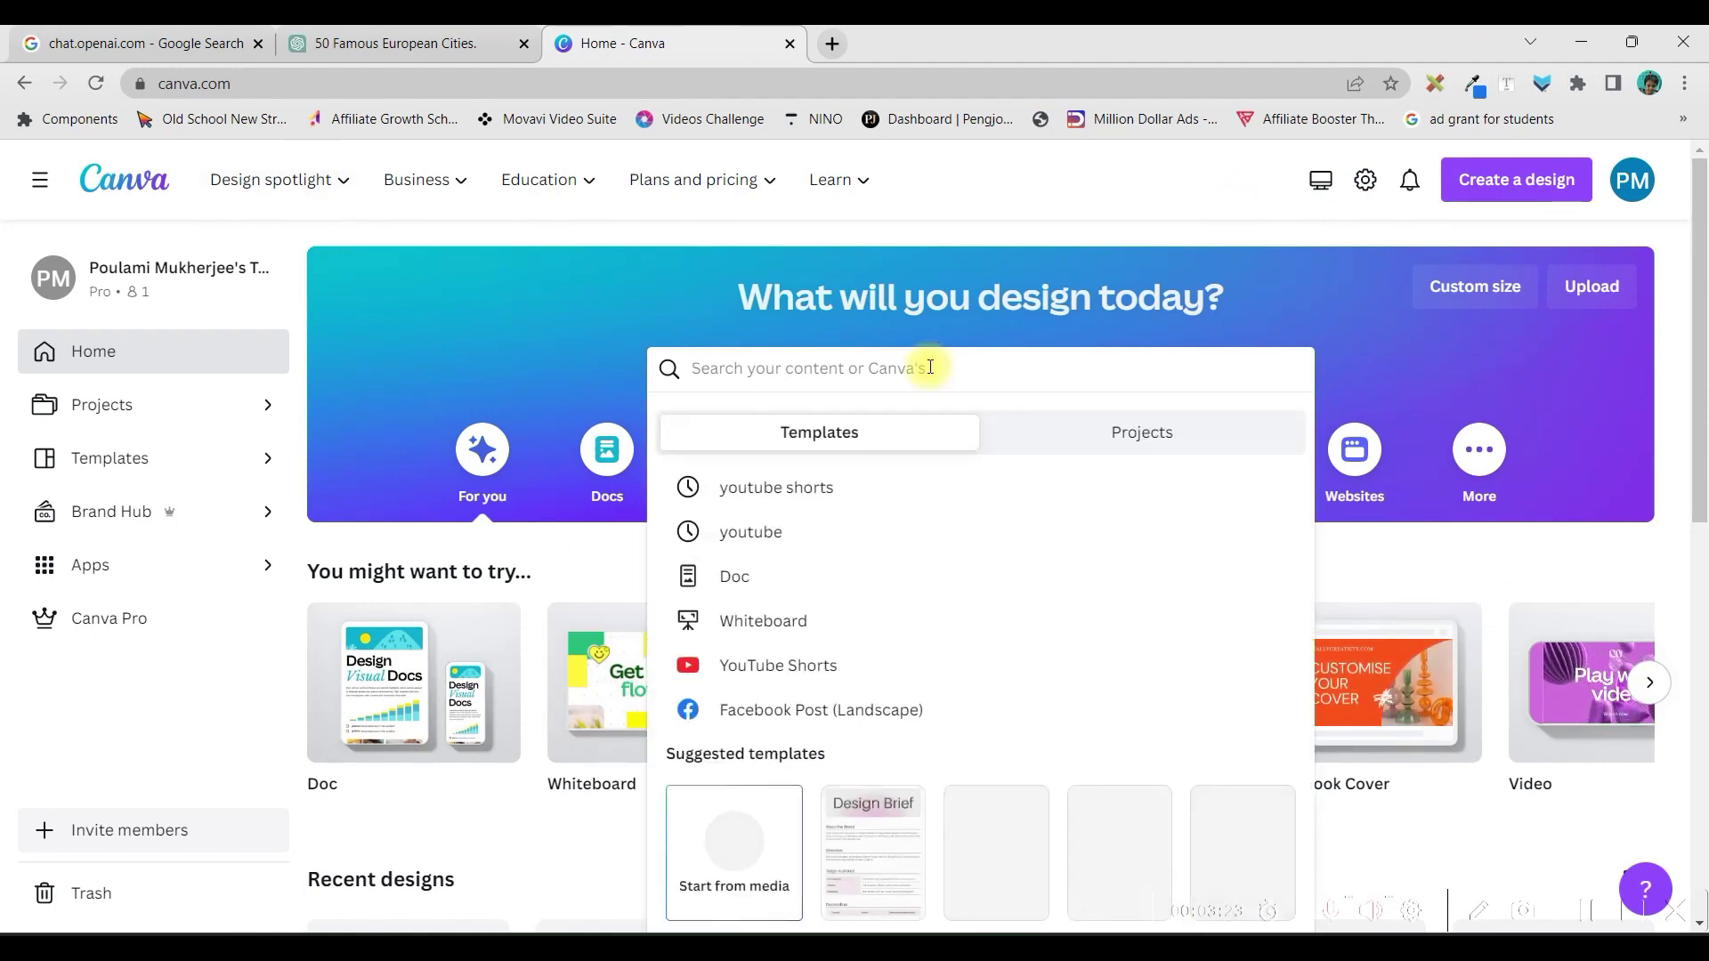
pyautogui.write('YouTube Sho')
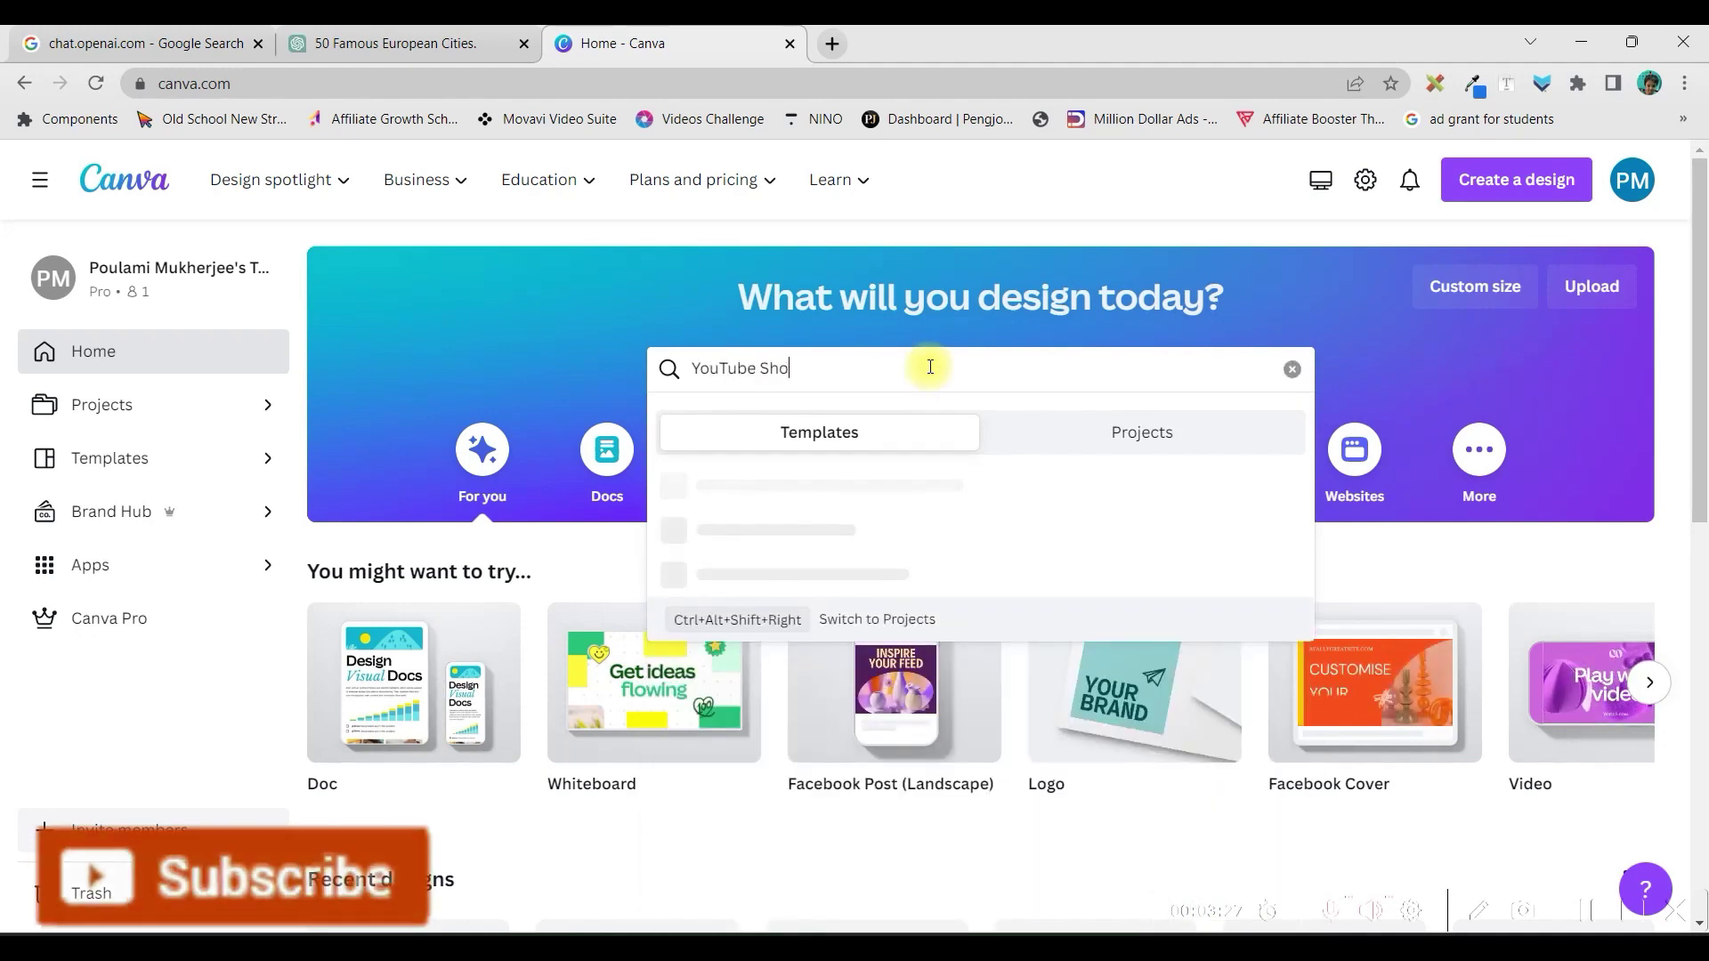
pyautogui.write('rts')
pyautogui.press('Return')
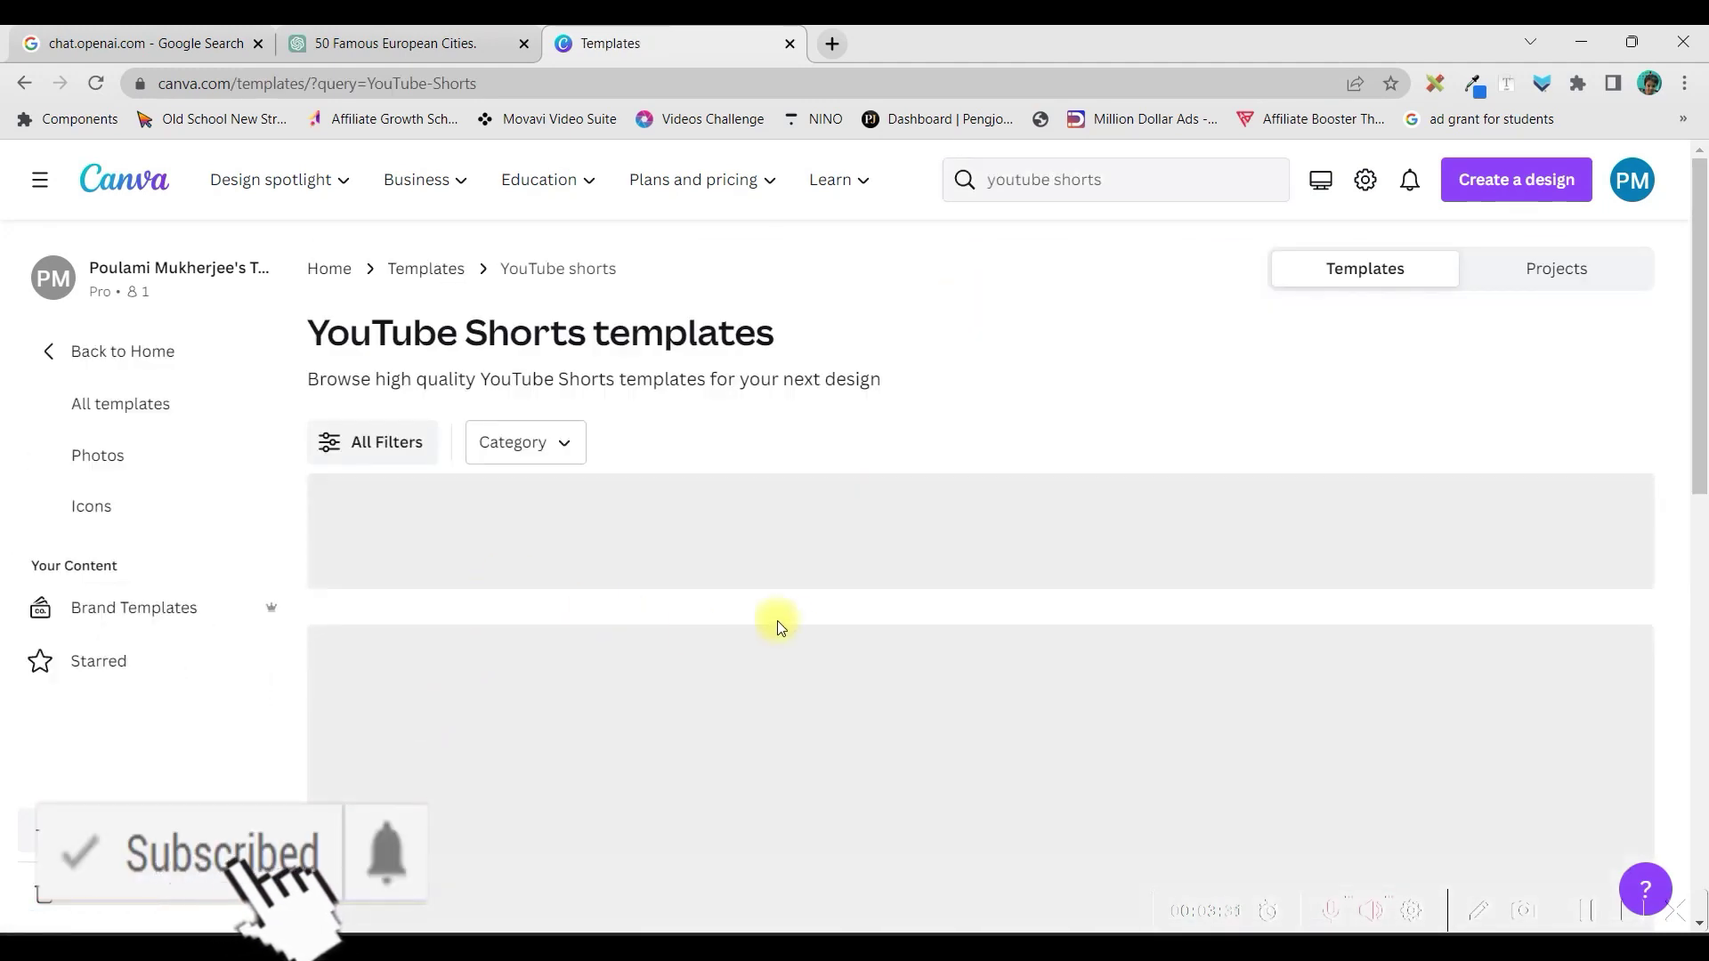
pyautogui.scroll(-2, 623, 632)
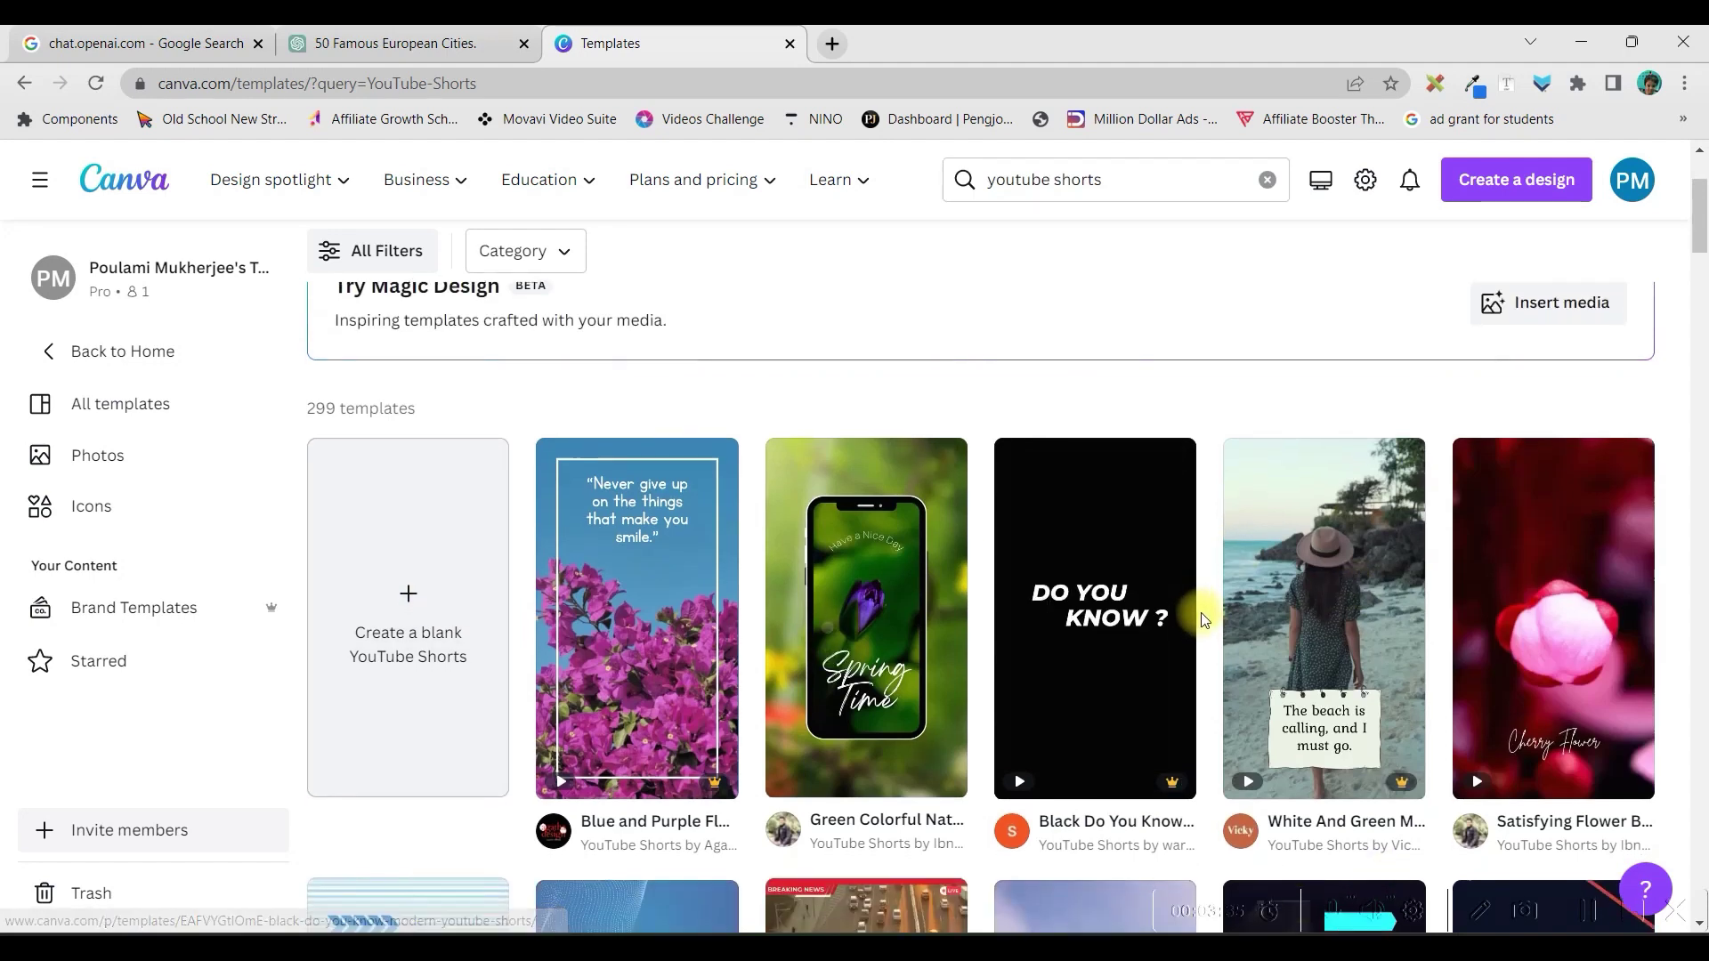
pyautogui.scroll(-5, 463, 322)
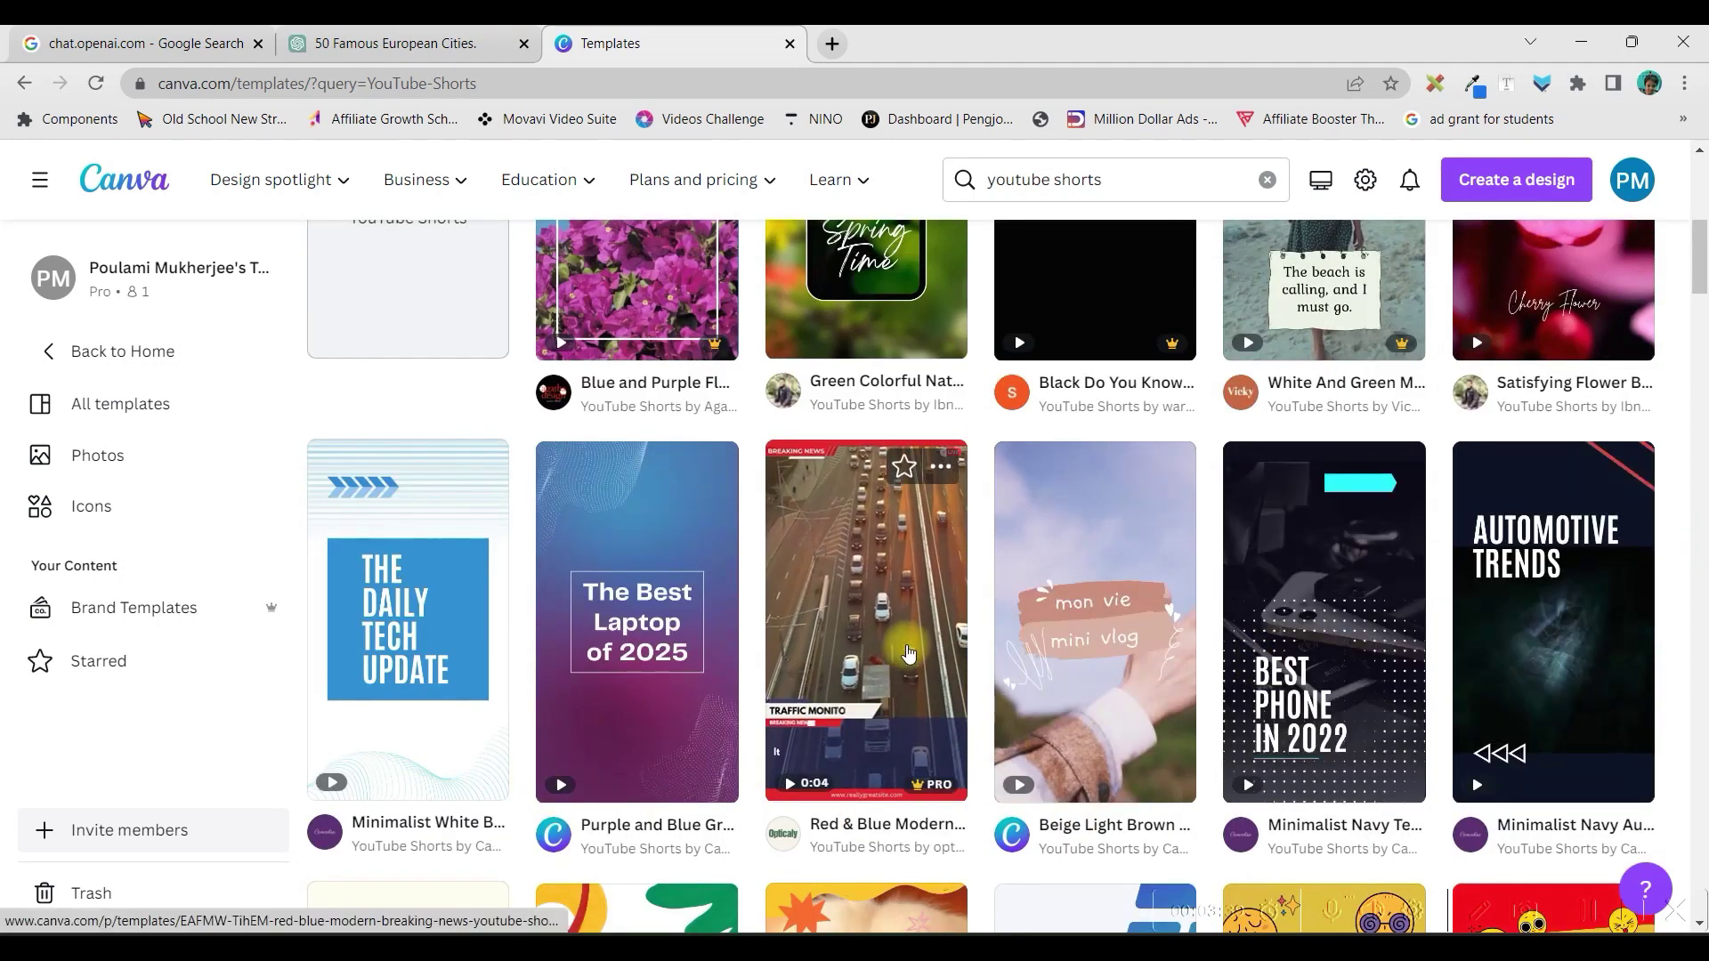
pyautogui.scroll(-6, 918, 587)
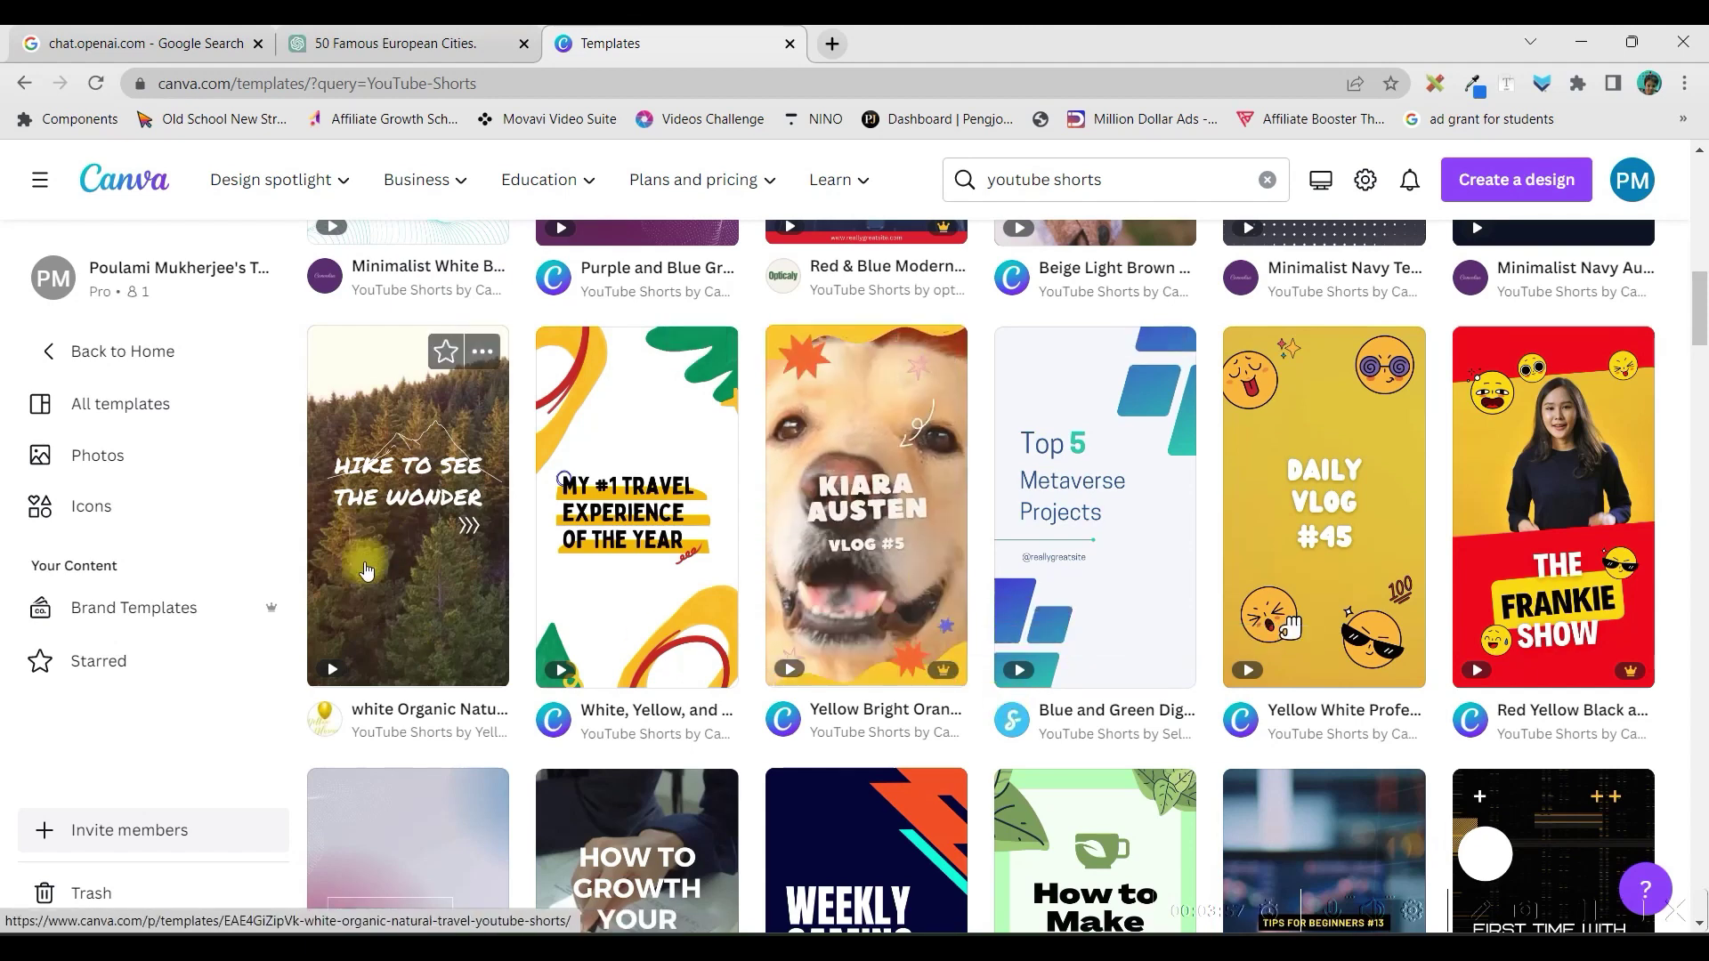
pyautogui.click(385, 595)
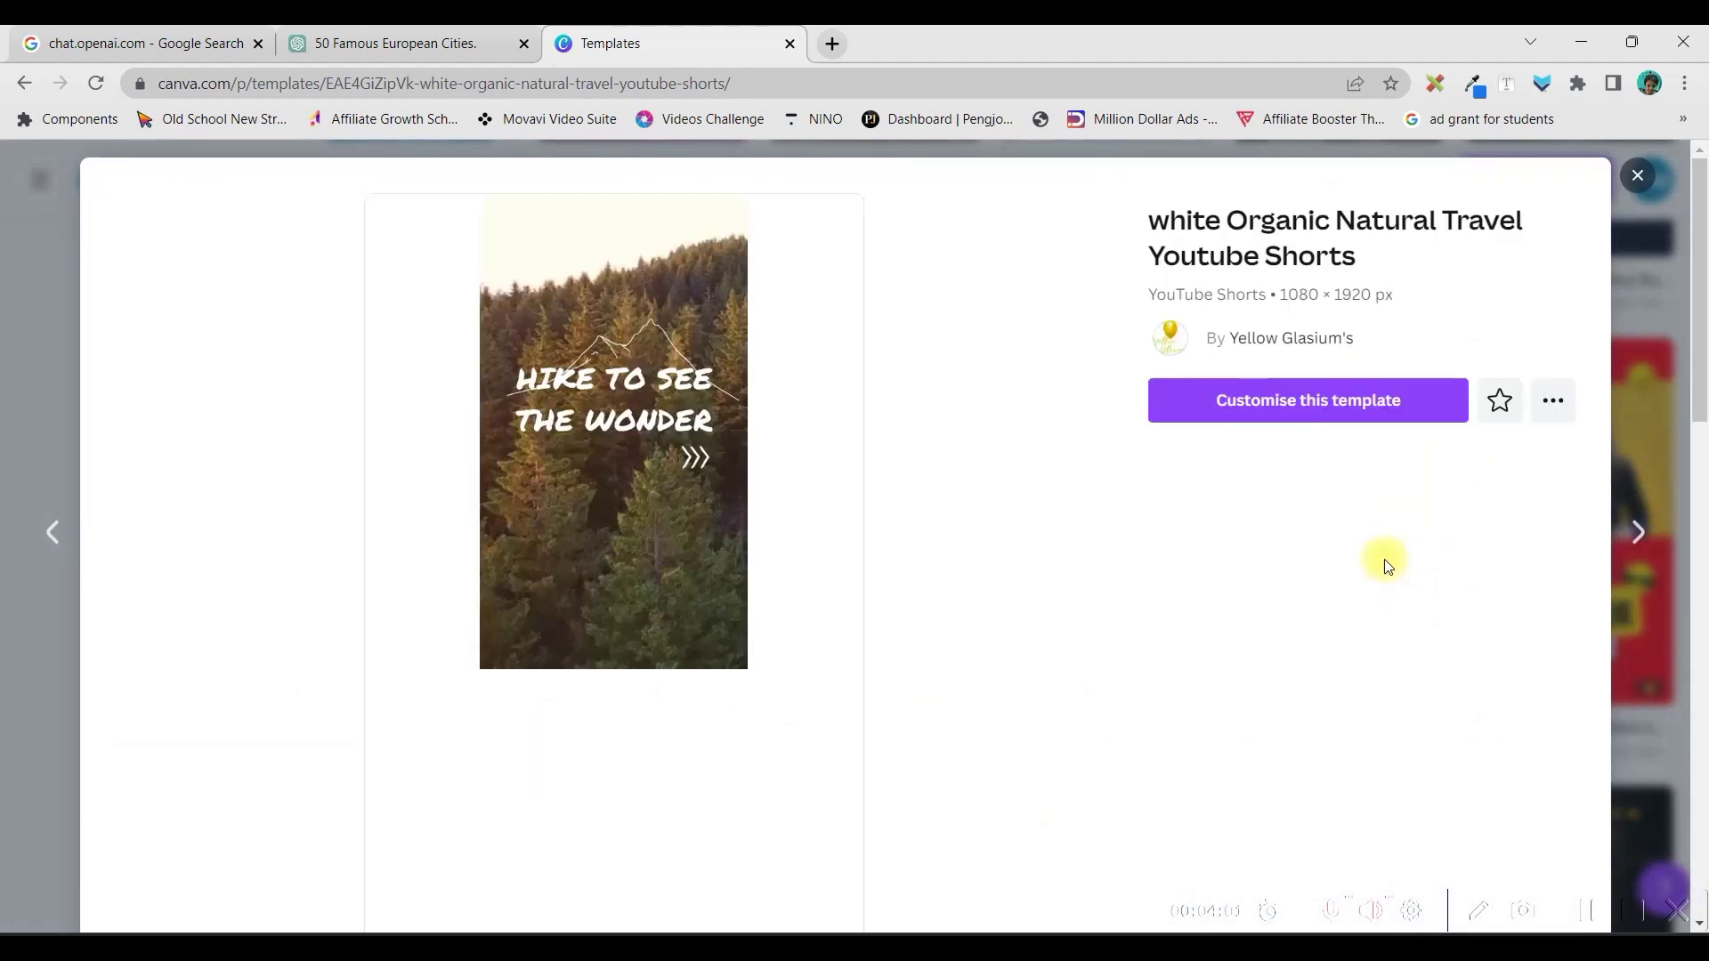
pyautogui.click(1346, 404)
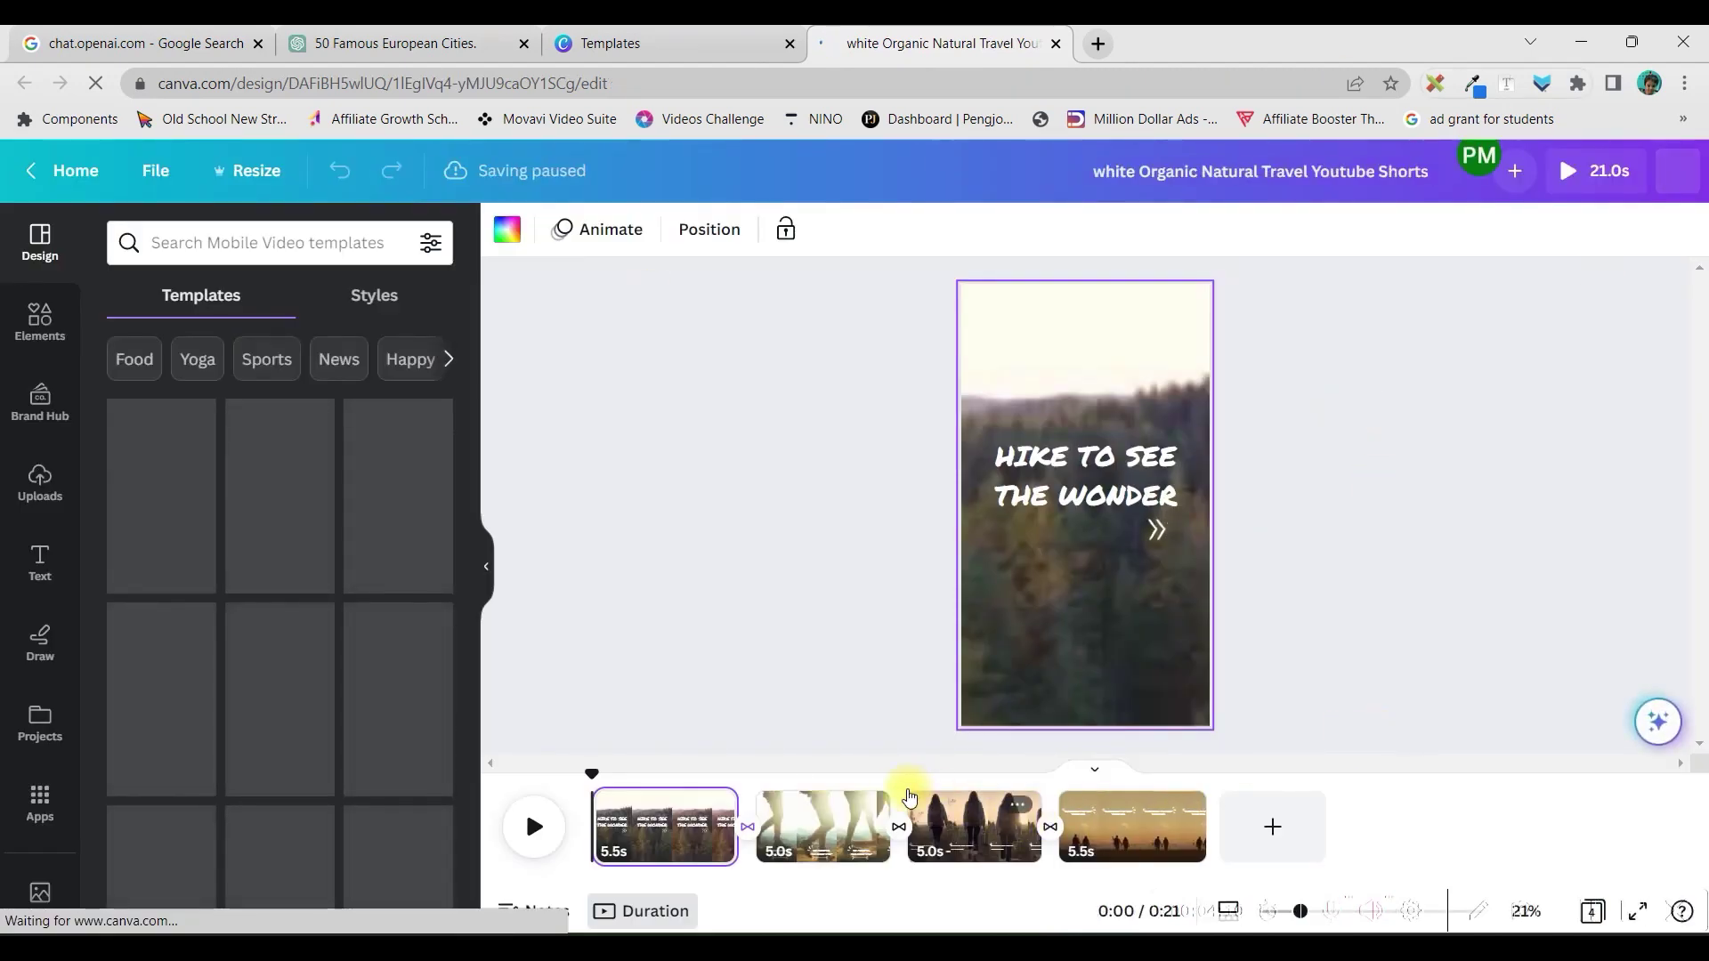
# Step: Delete the extra pages so only the first page of the video remains
pyautogui.click(809, 857)
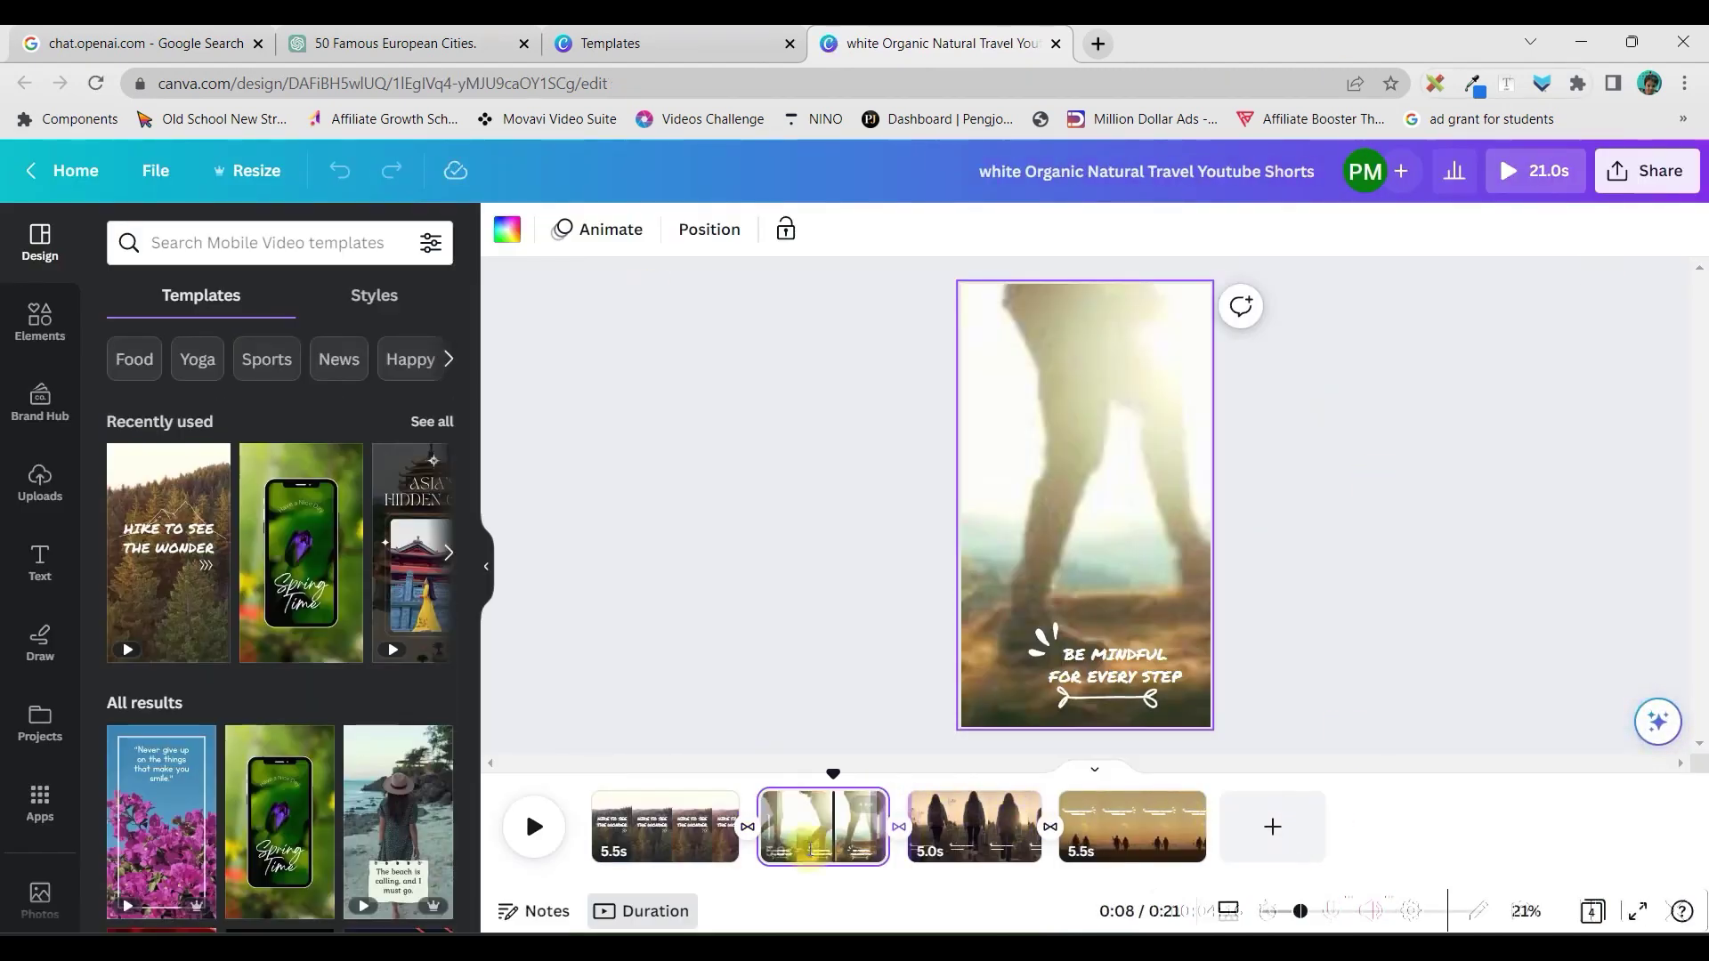
pyautogui.press('Delete')
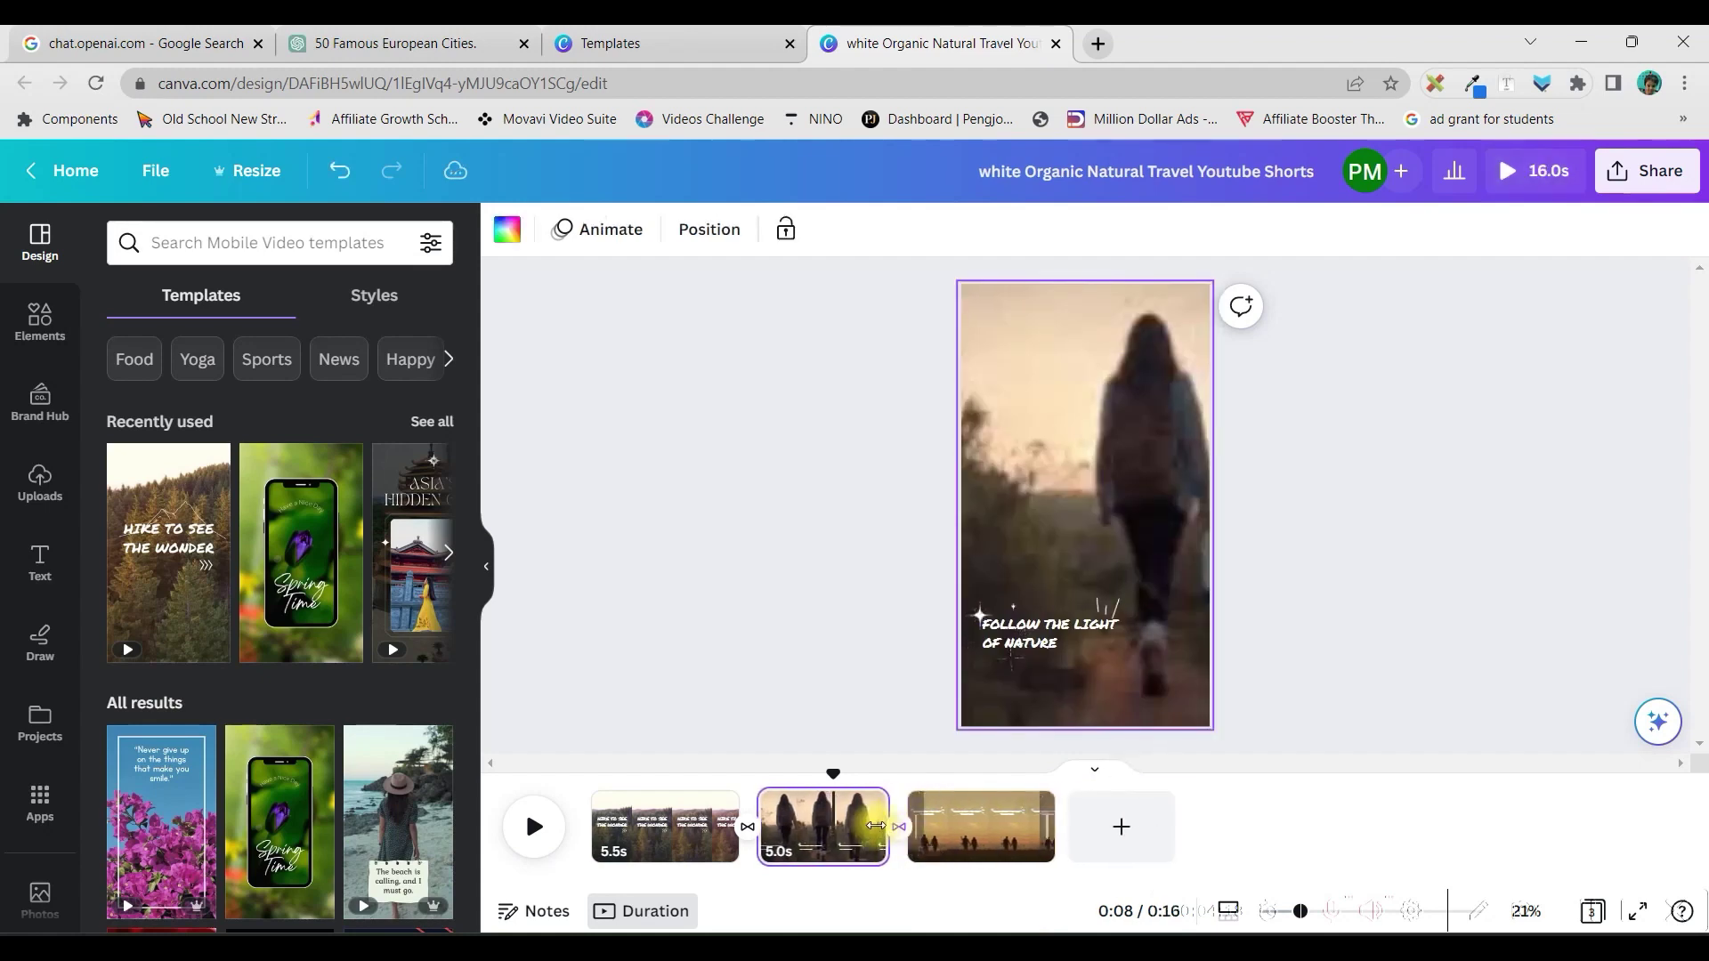
pyautogui.press('Delete')
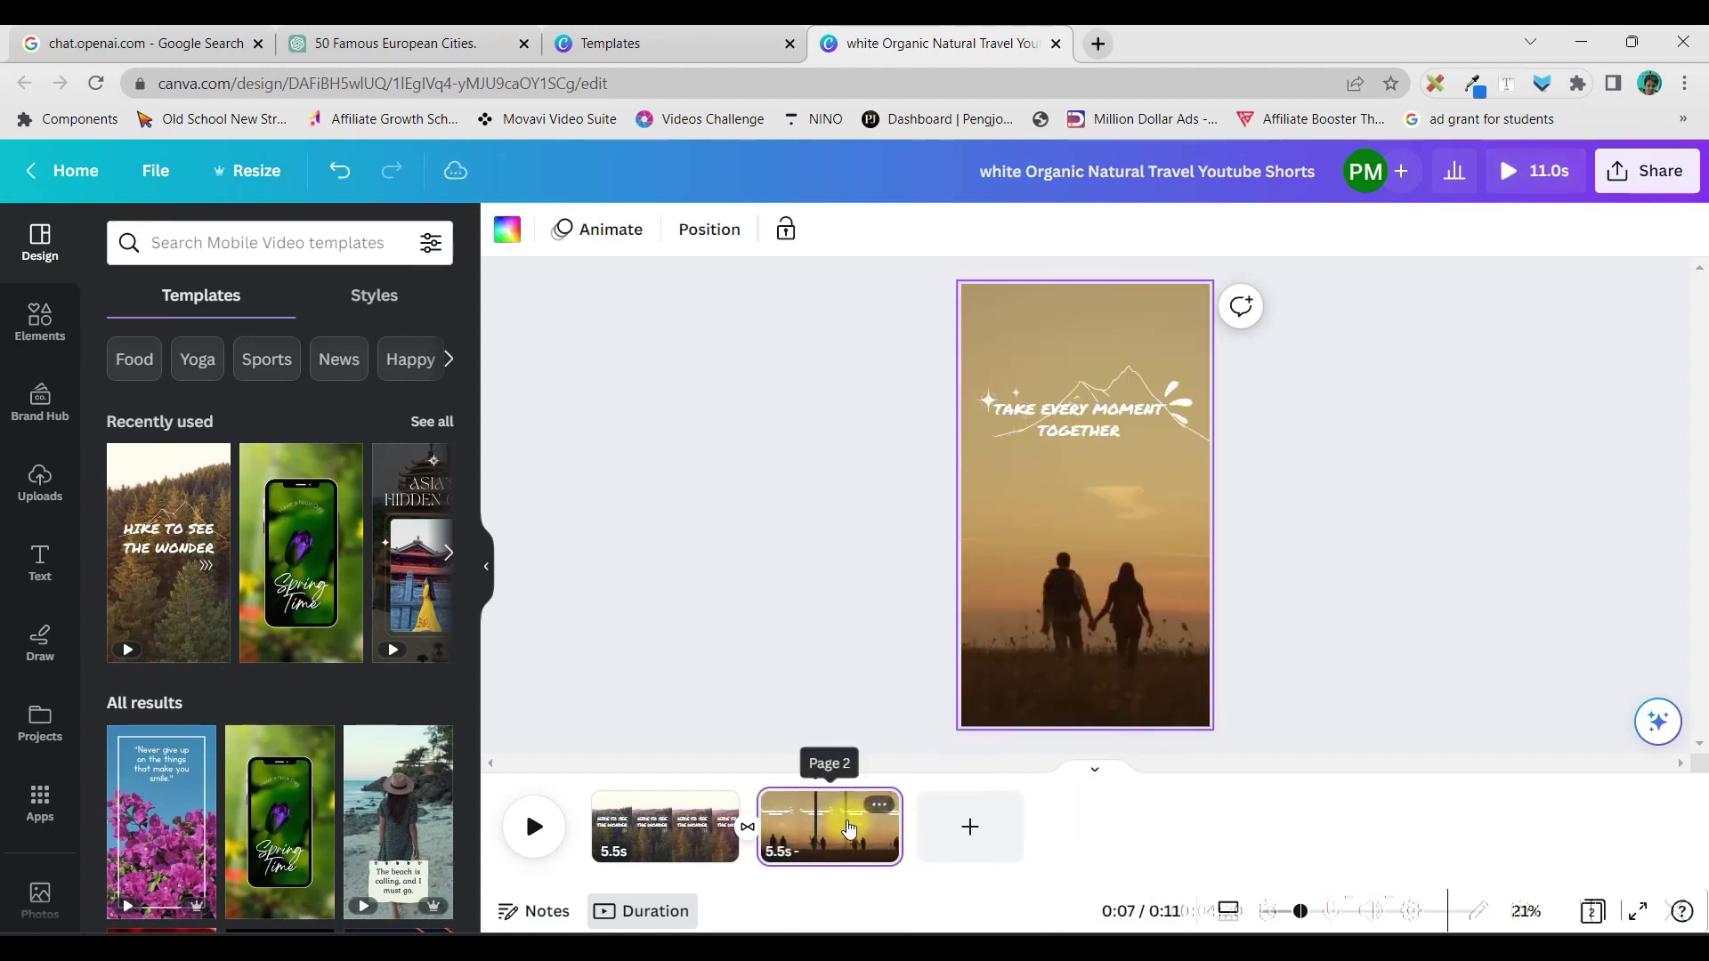
pyautogui.press('Delete')
# Step: Remove the mountain line graphic and the arrows graphic from the page
pyautogui.click(674, 844)
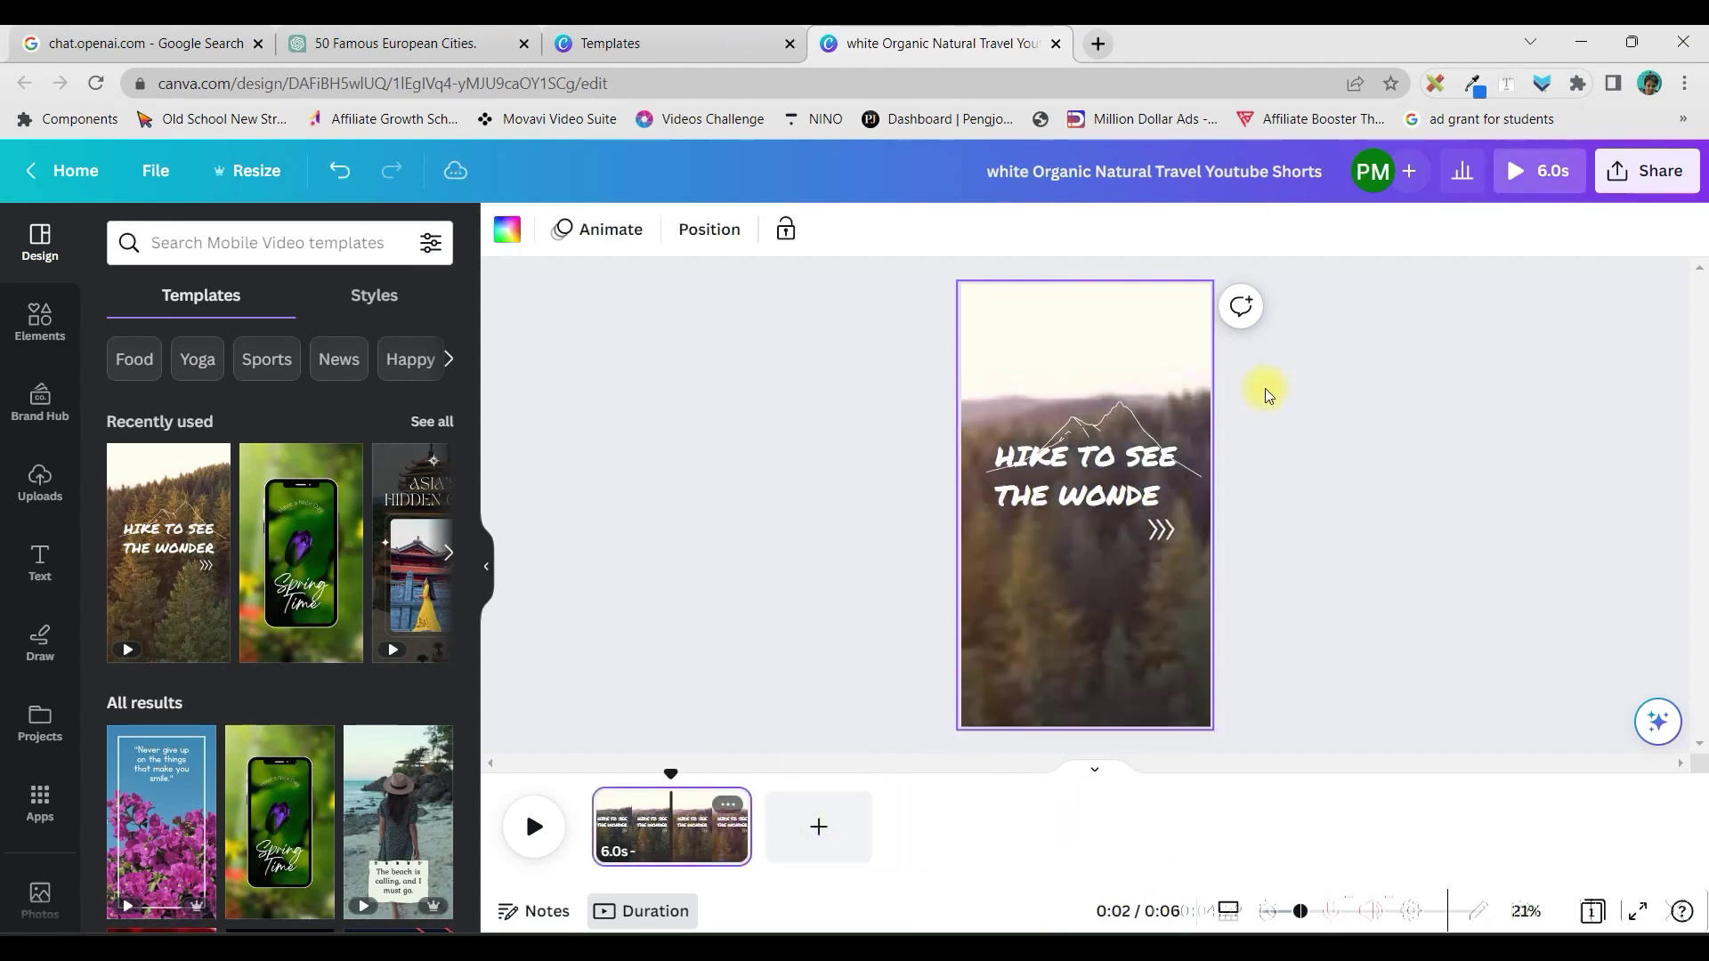
pyautogui.click(1090, 425)
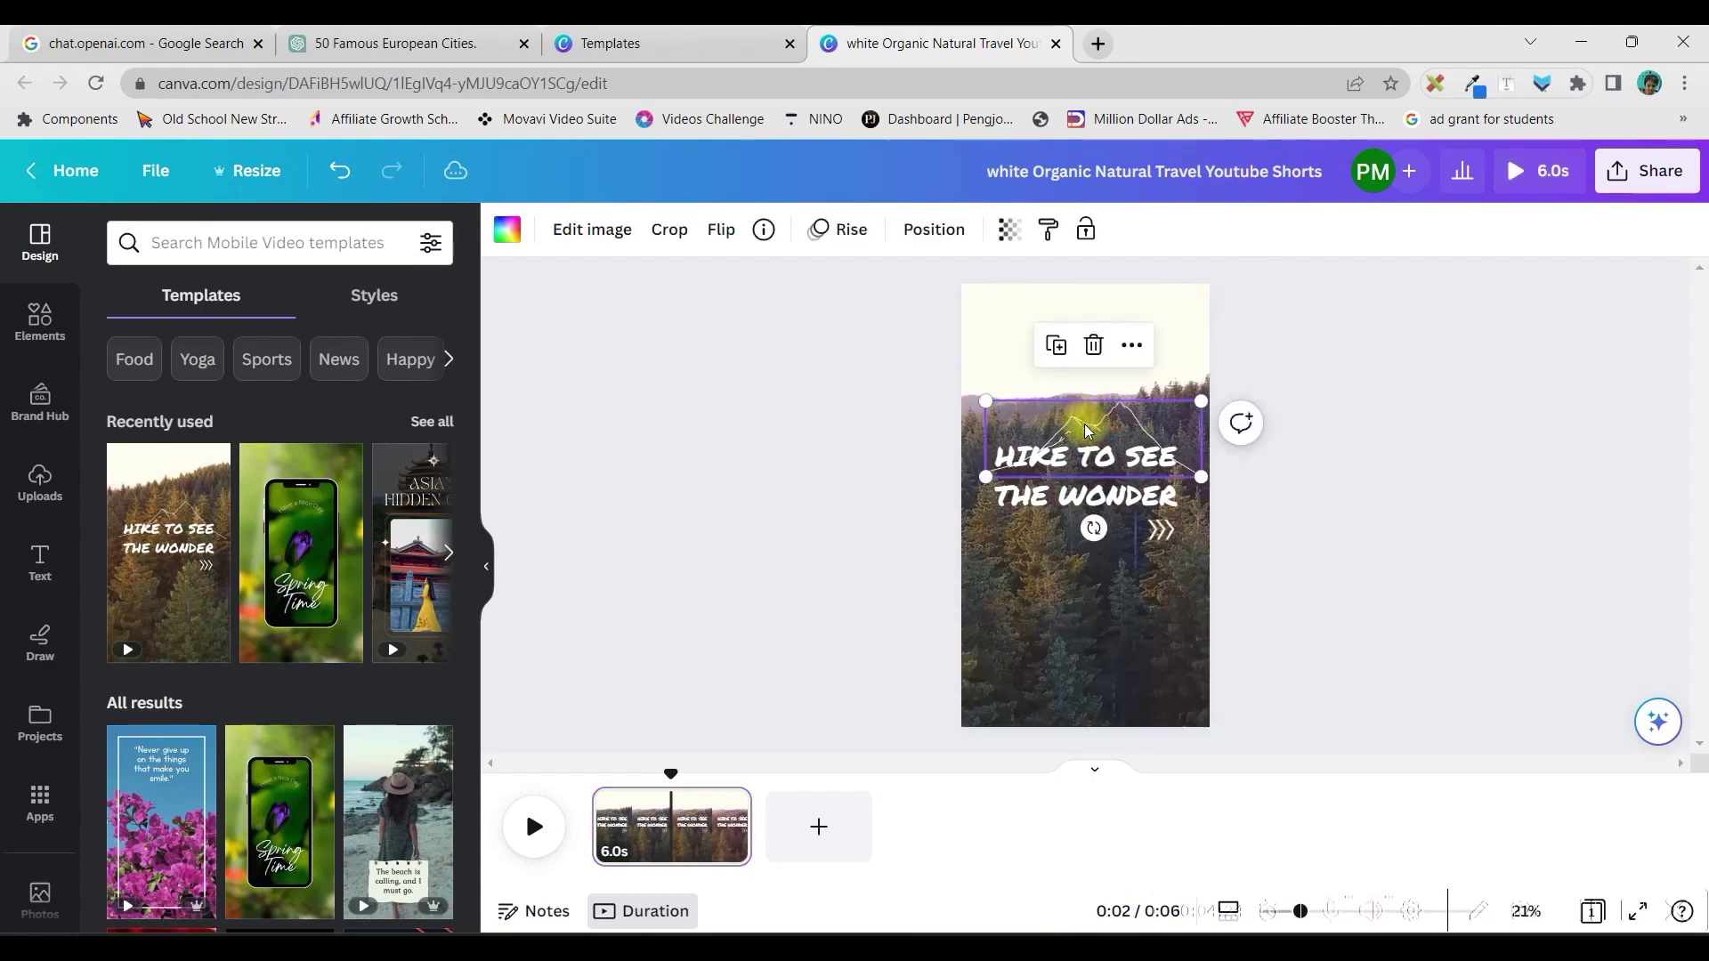
pyautogui.press('Delete')
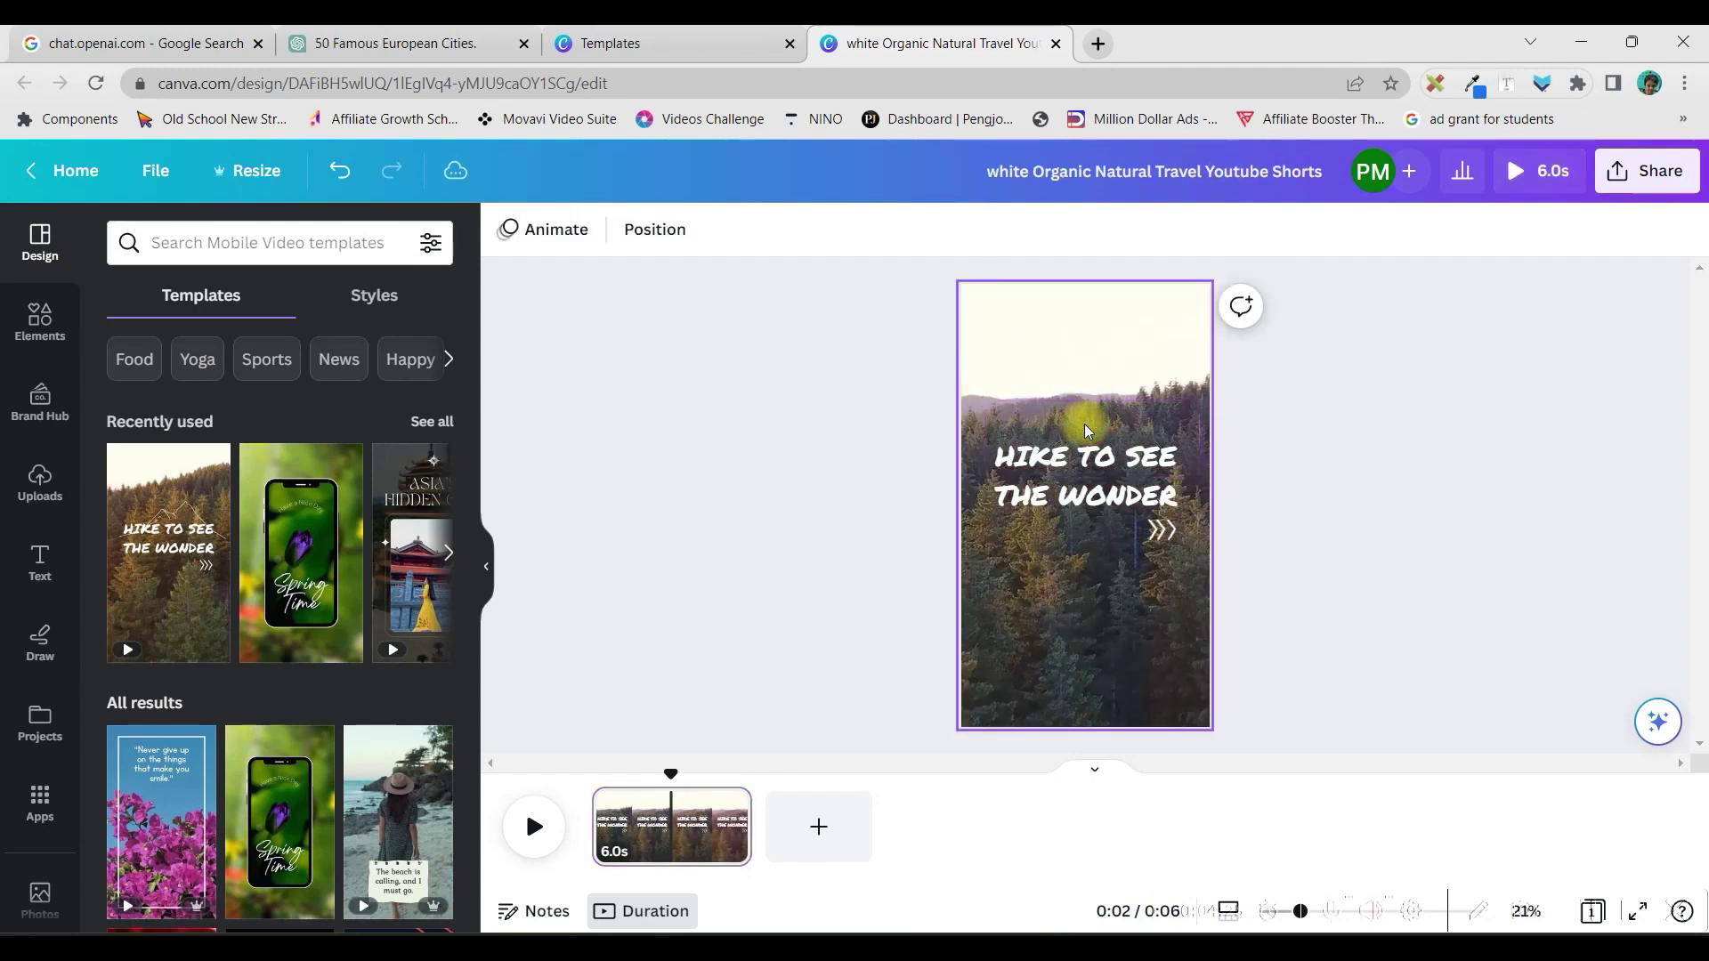
pyautogui.click(1162, 532)
pyautogui.press('Delete')
# Step: Move the heading lower, duplicate it, and place the copy above the original
pyautogui.moveTo(1160, 498); pyautogui.dragTo(1161, 631)
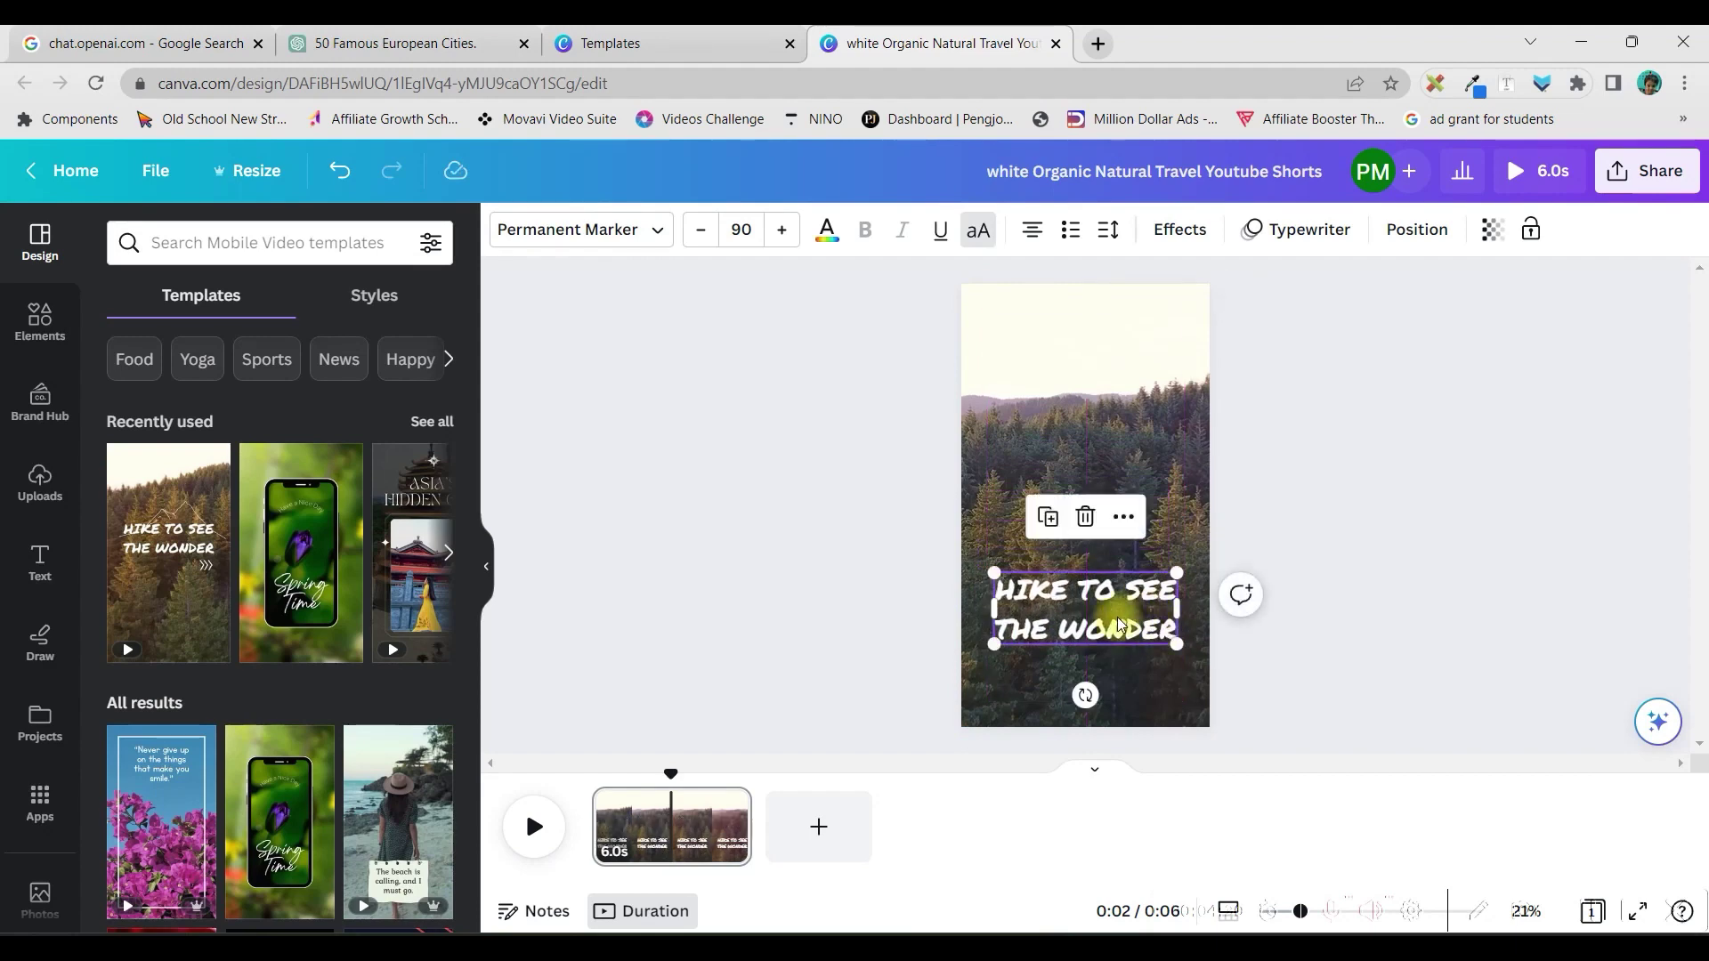
pyautogui.click(1047, 517)
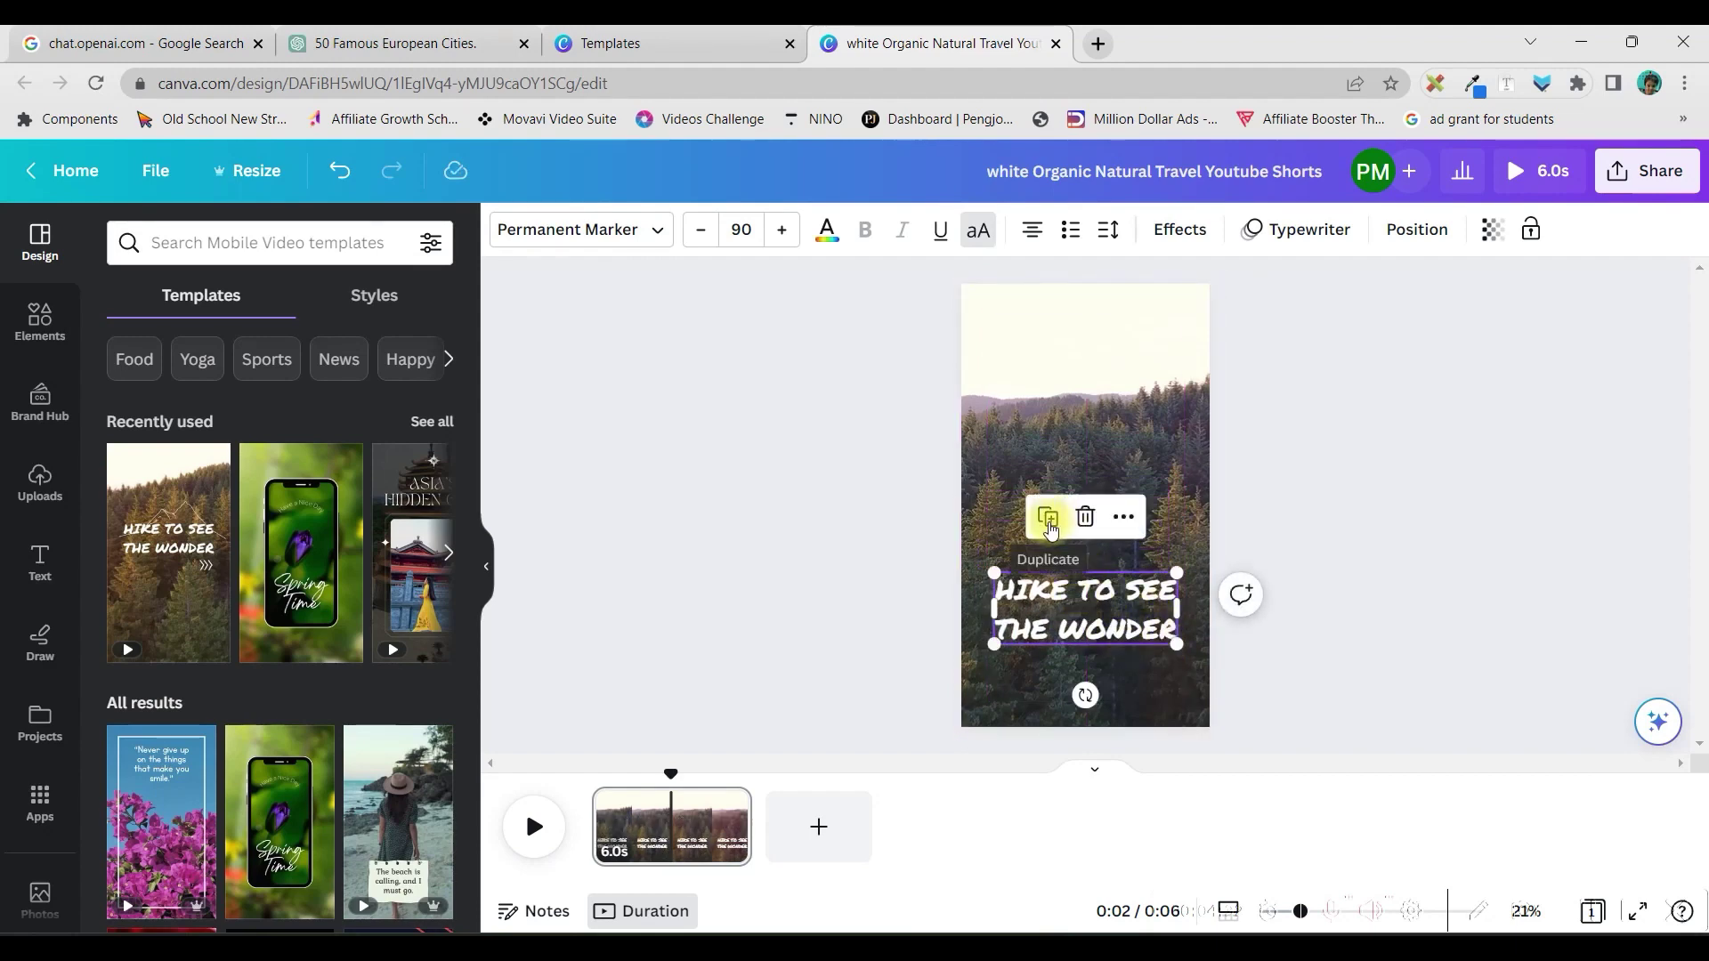
pyautogui.moveTo(1119, 605); pyautogui.dragTo(1134, 564)
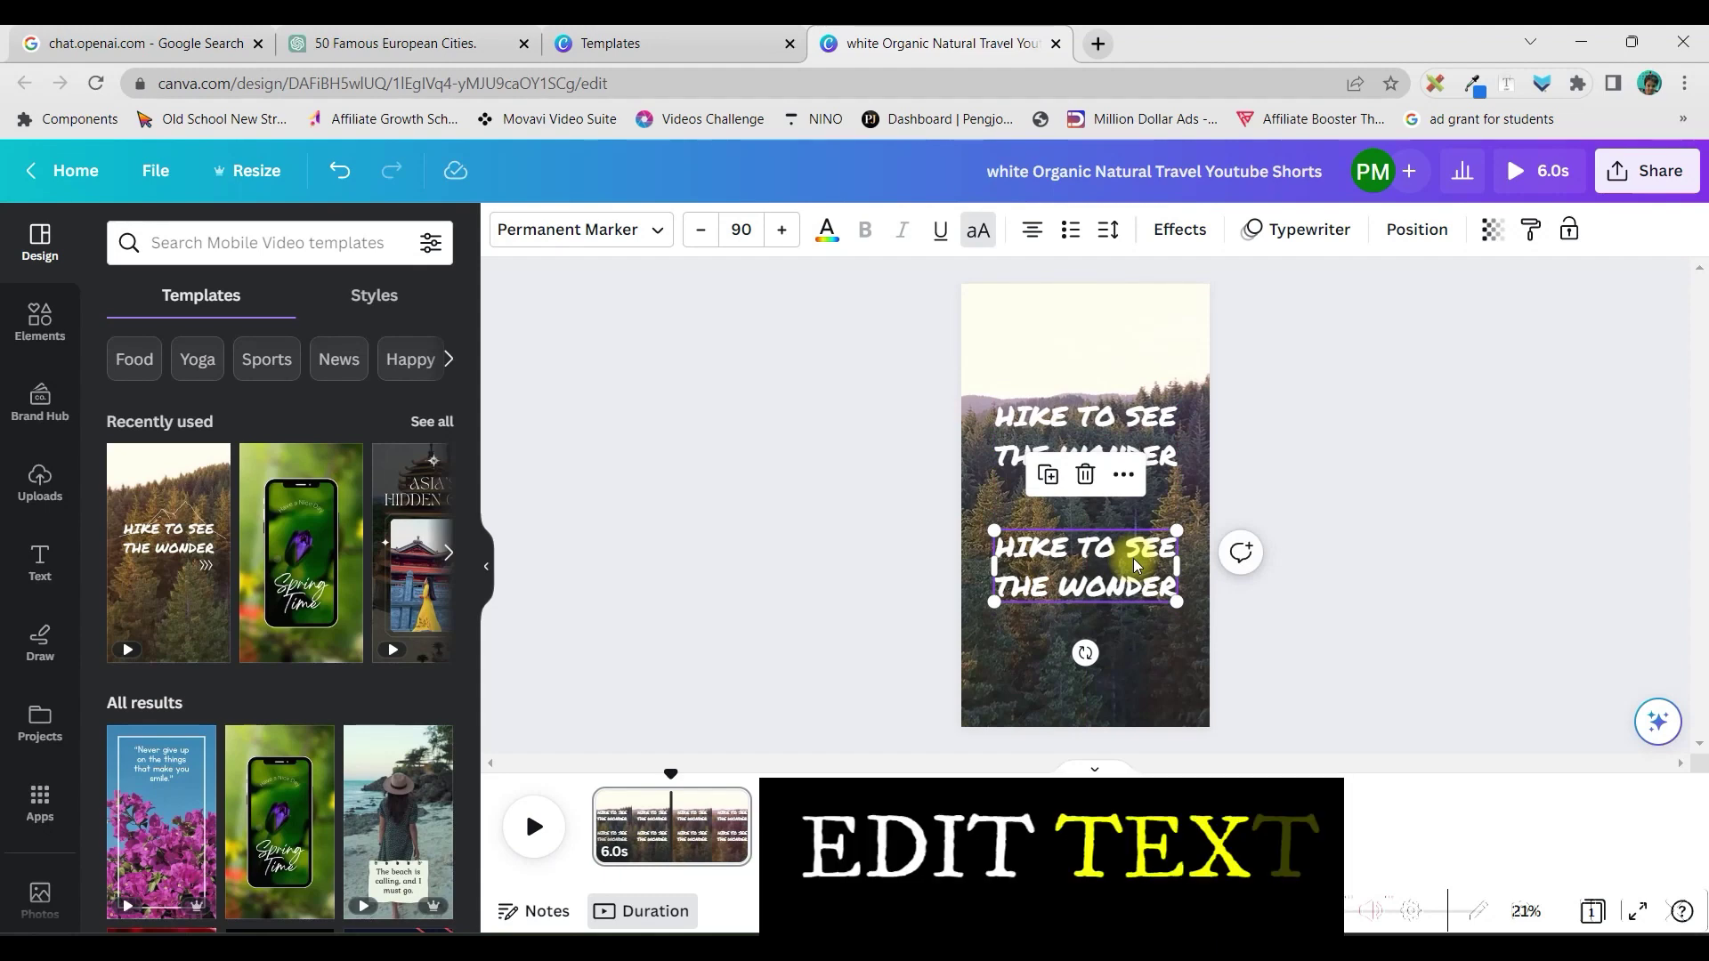
pyautogui.click(1039, 414)
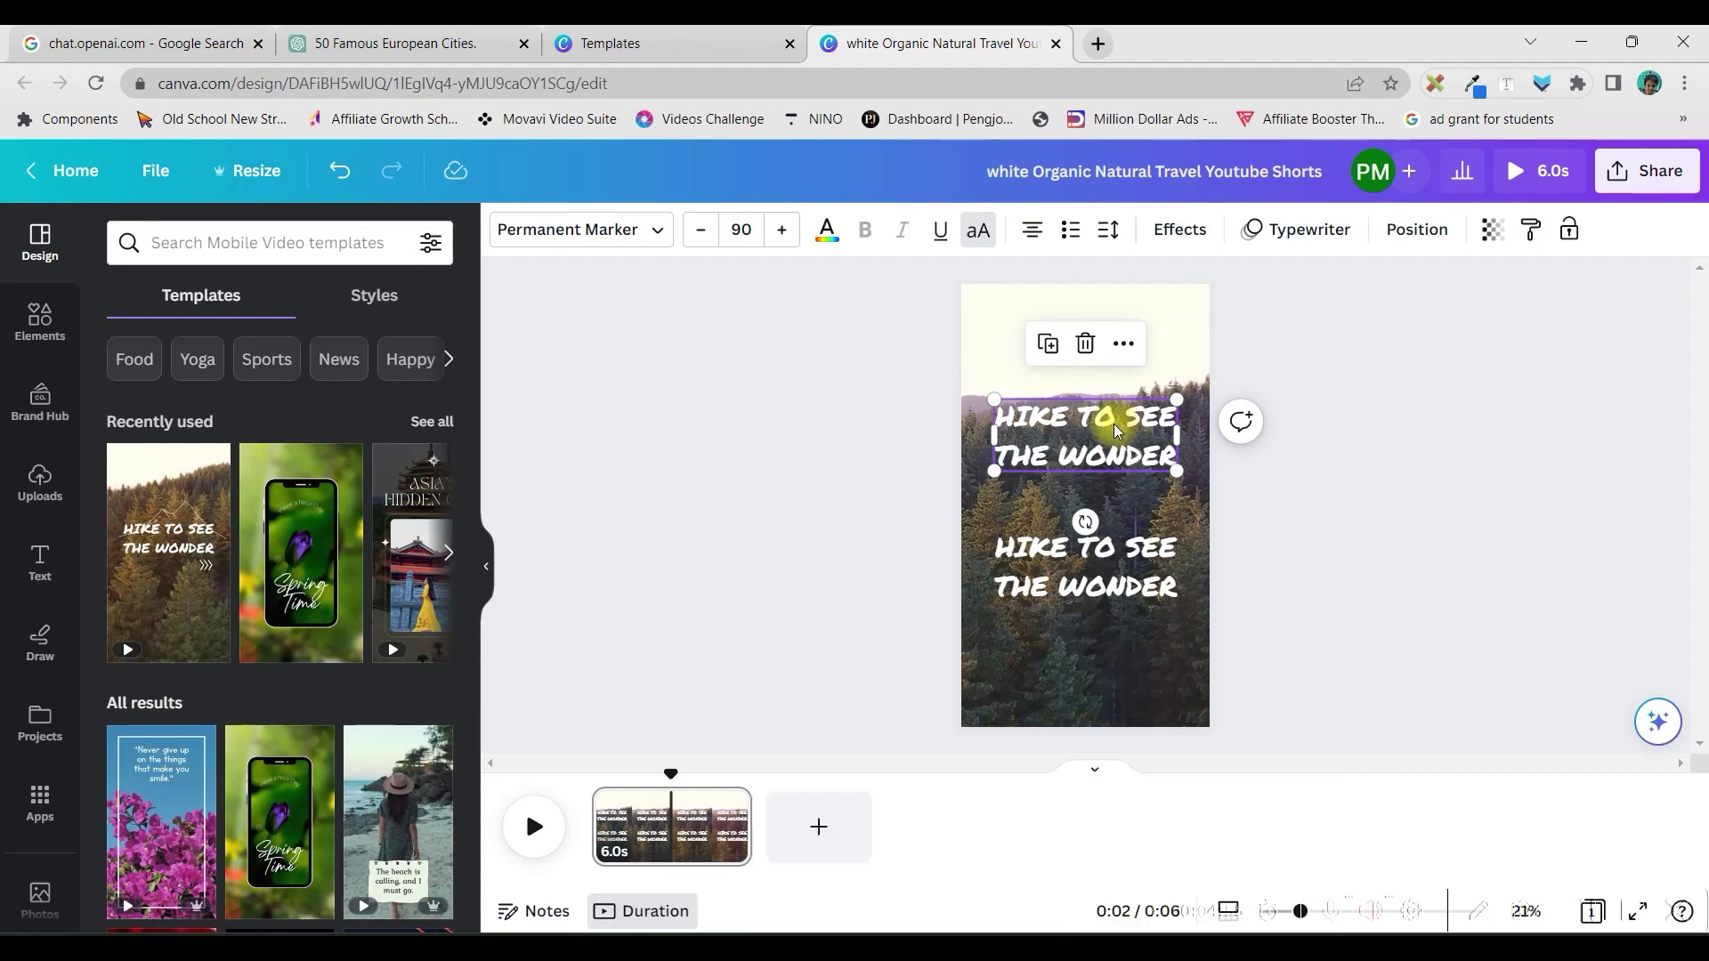
# Step: Give the upper heading a black Outline effect with thickness around 165
pyautogui.doubleClick(1158, 456)
pyautogui.click(1179, 222)
pyautogui.click(378, 509)
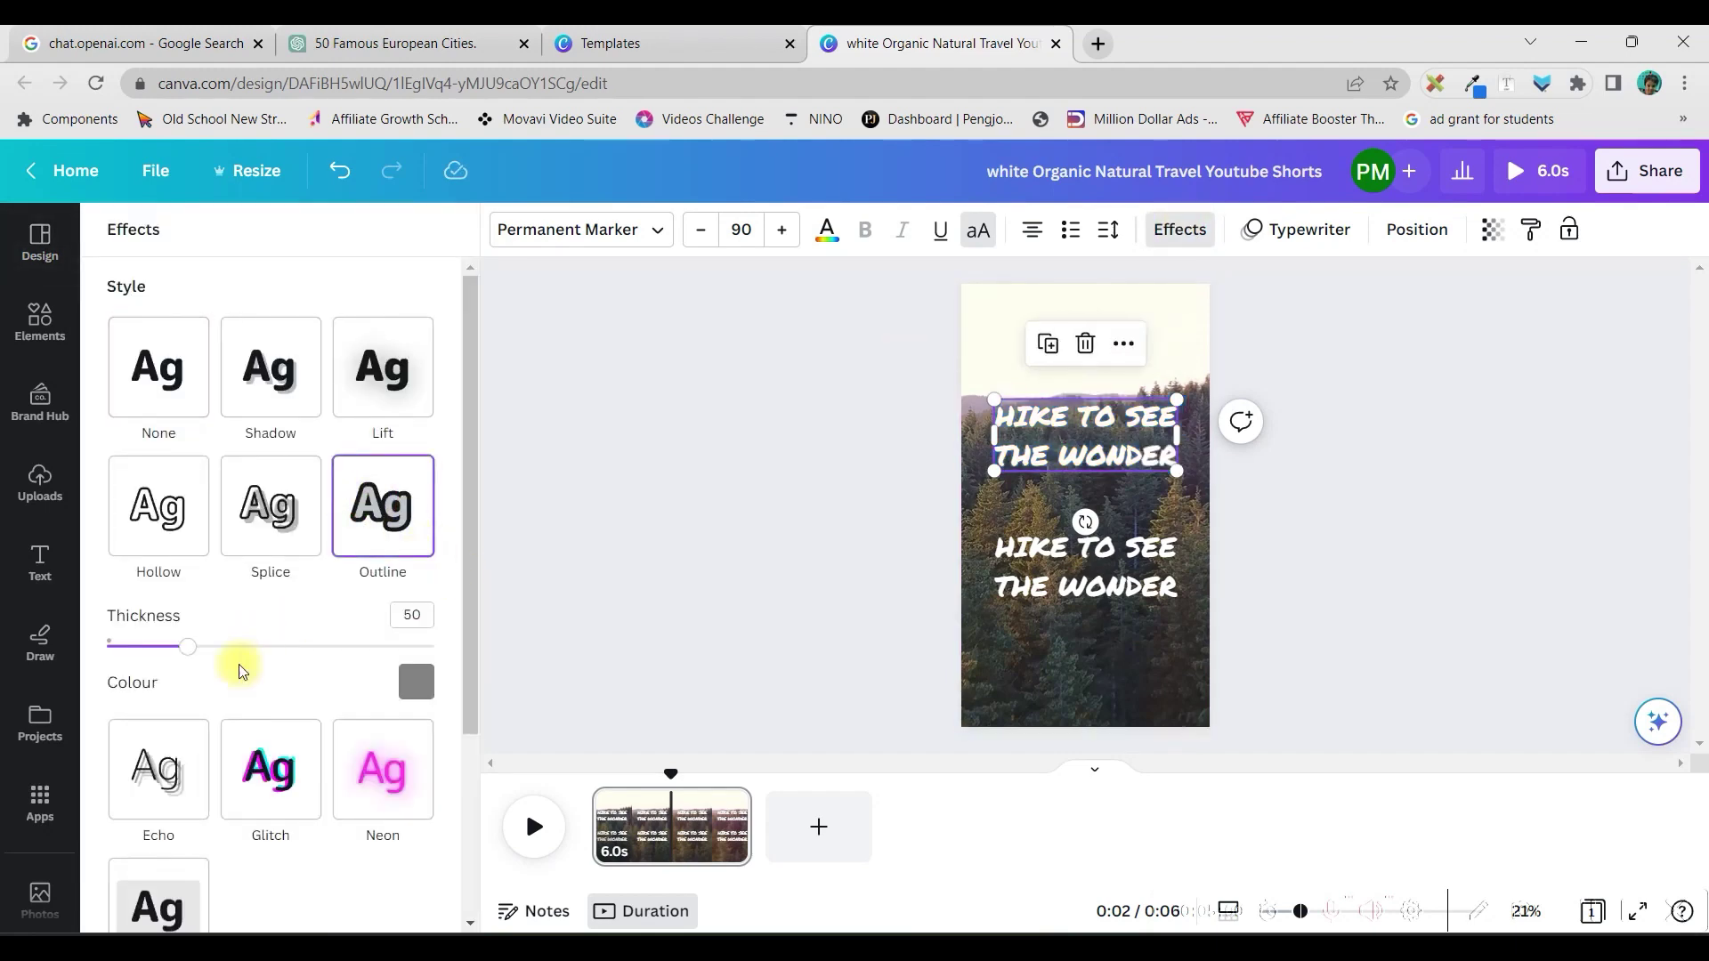
pyautogui.moveTo(196, 653); pyautogui.dragTo(404, 654)
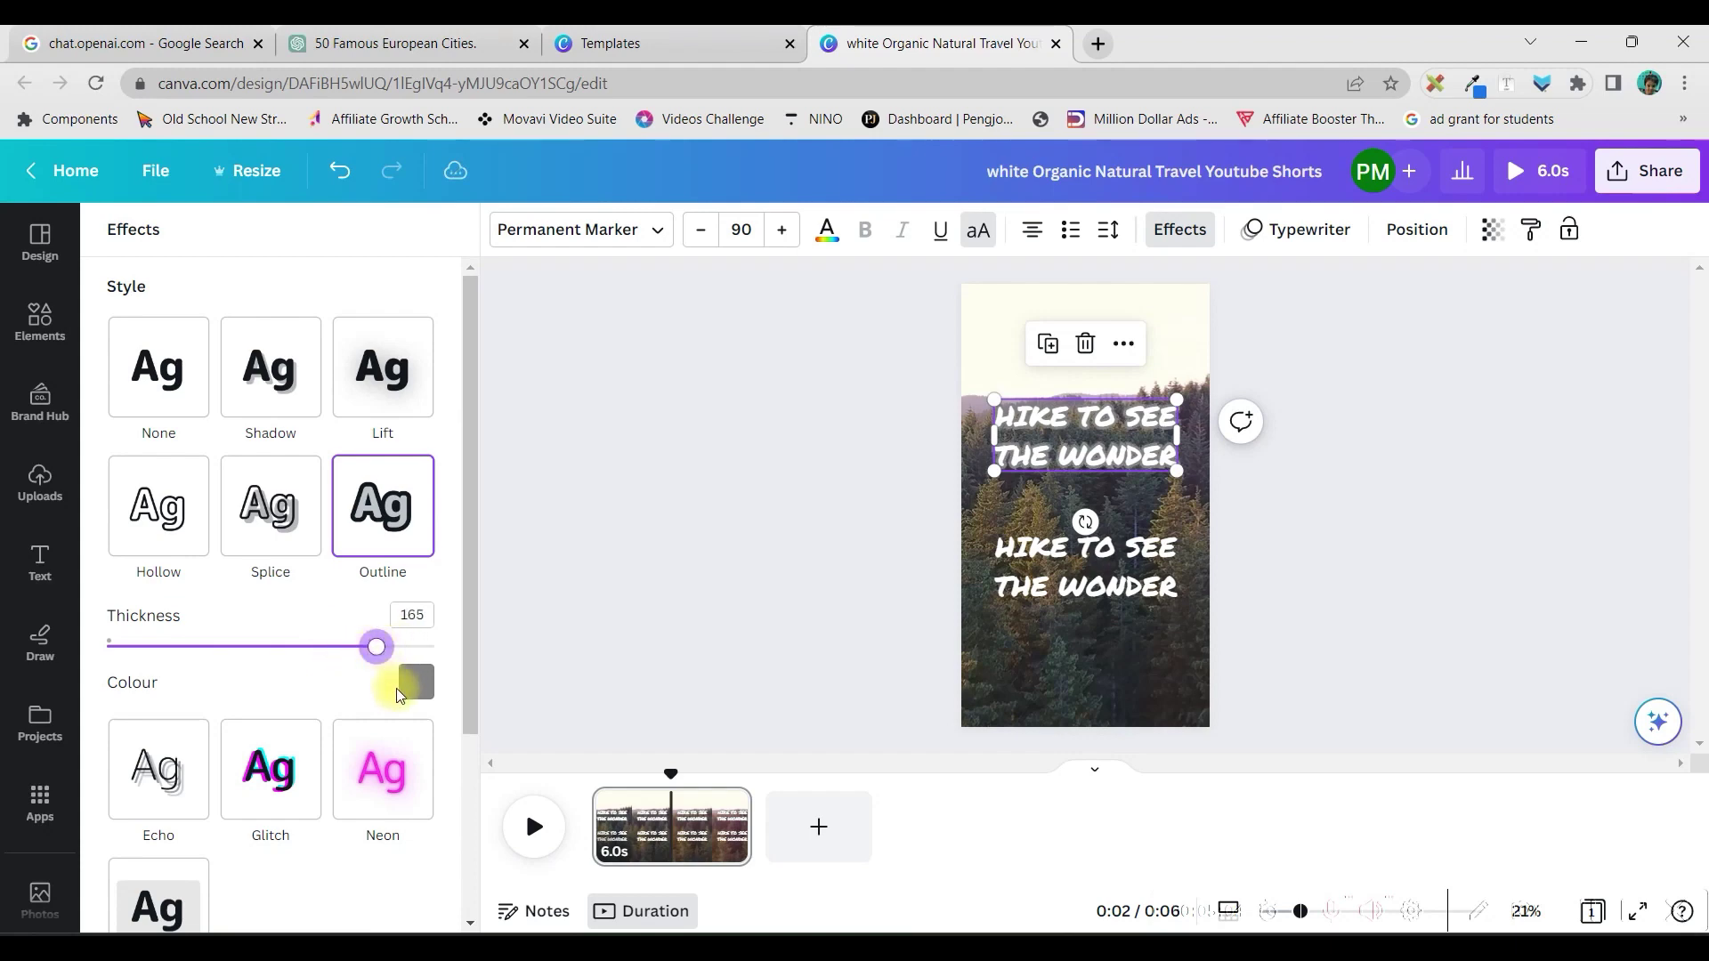
pyautogui.click(414, 685)
pyautogui.scroll(-3, 162, 644)
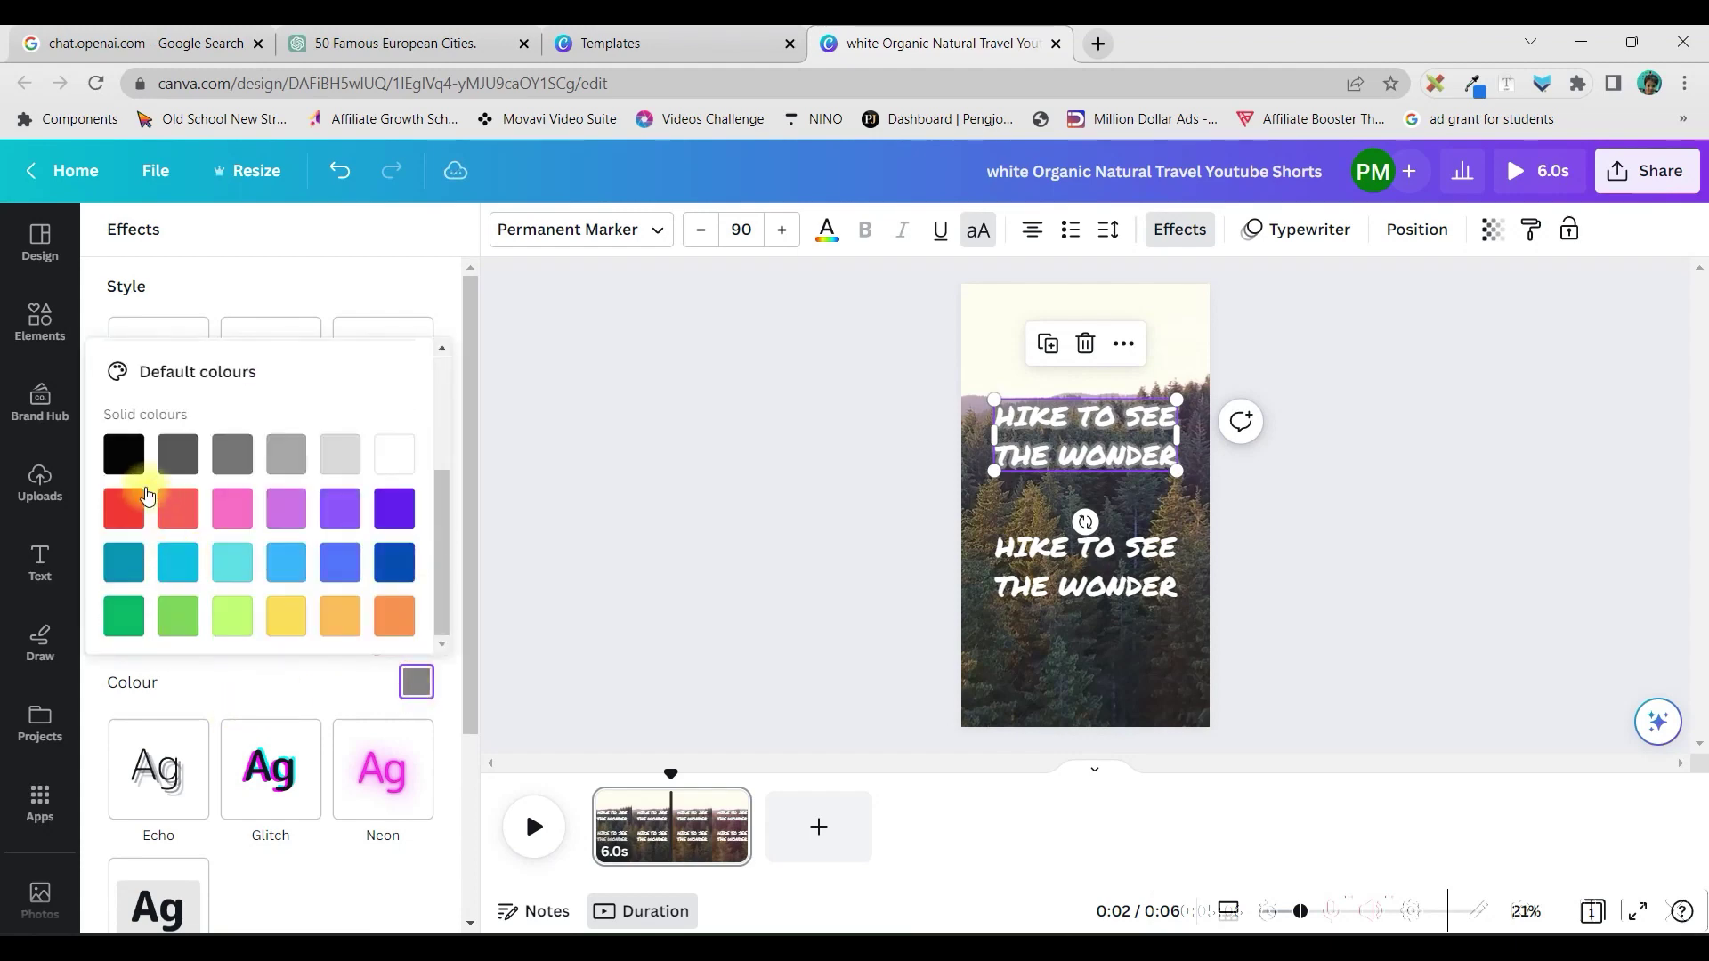
pyautogui.click(126, 456)
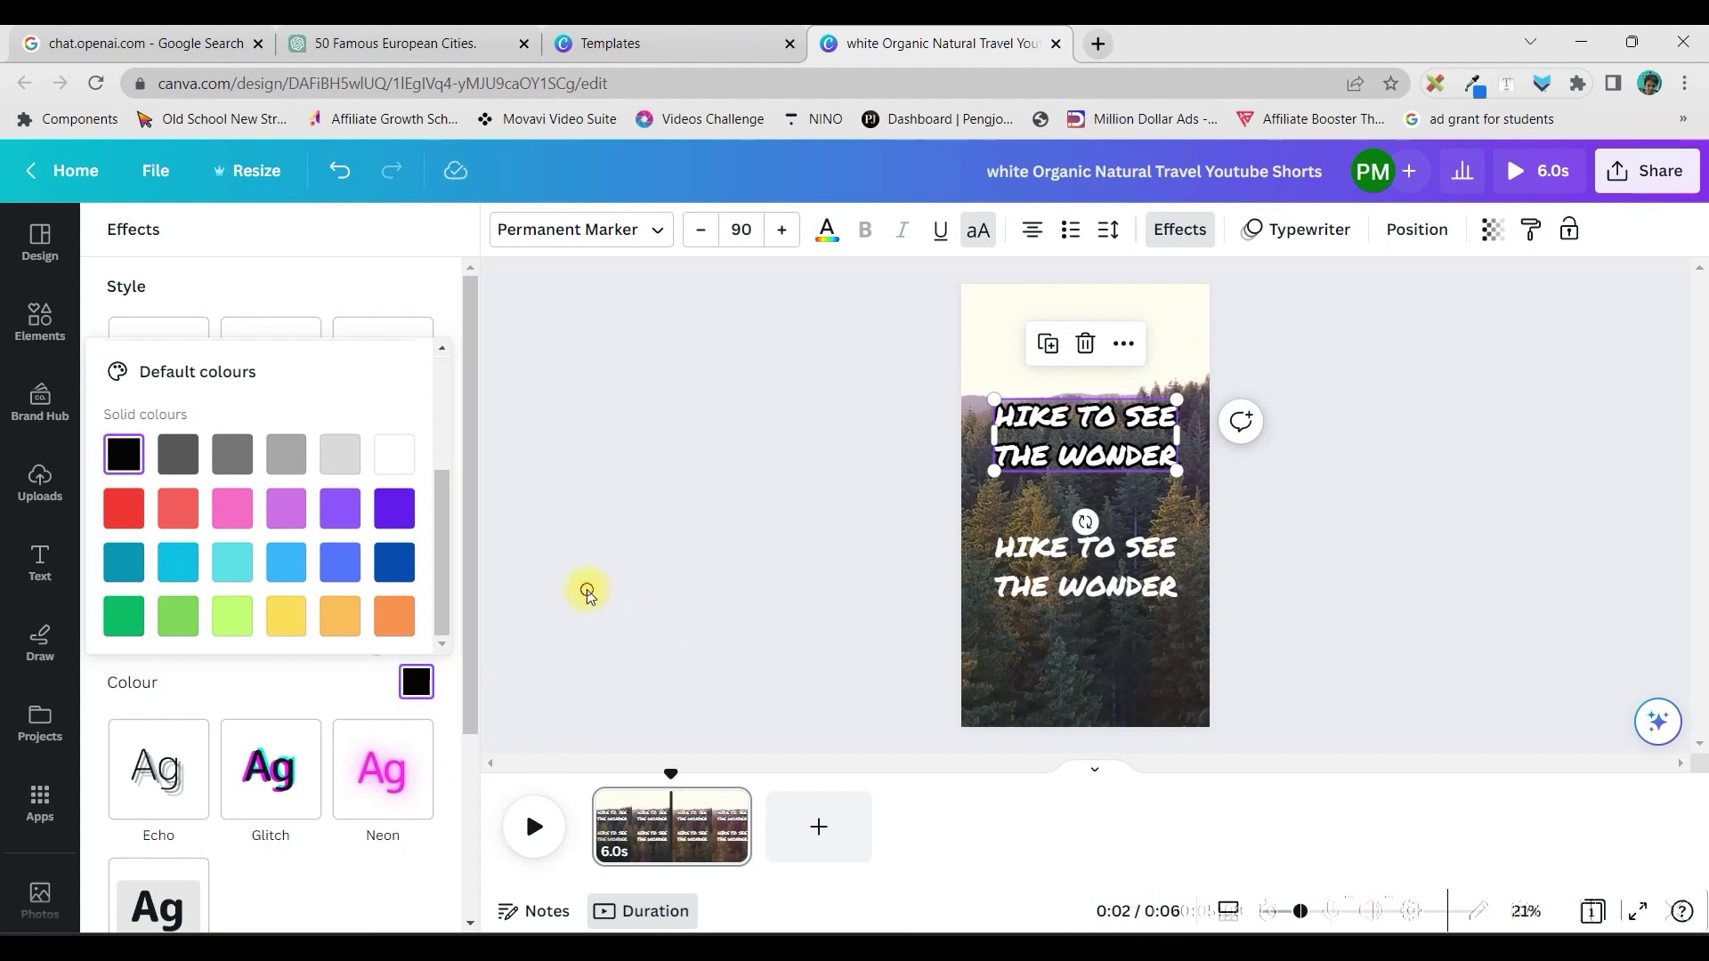
pyautogui.click(588, 595)
pyautogui.doubleClick(1028, 405)
pyautogui.click(979, 247)
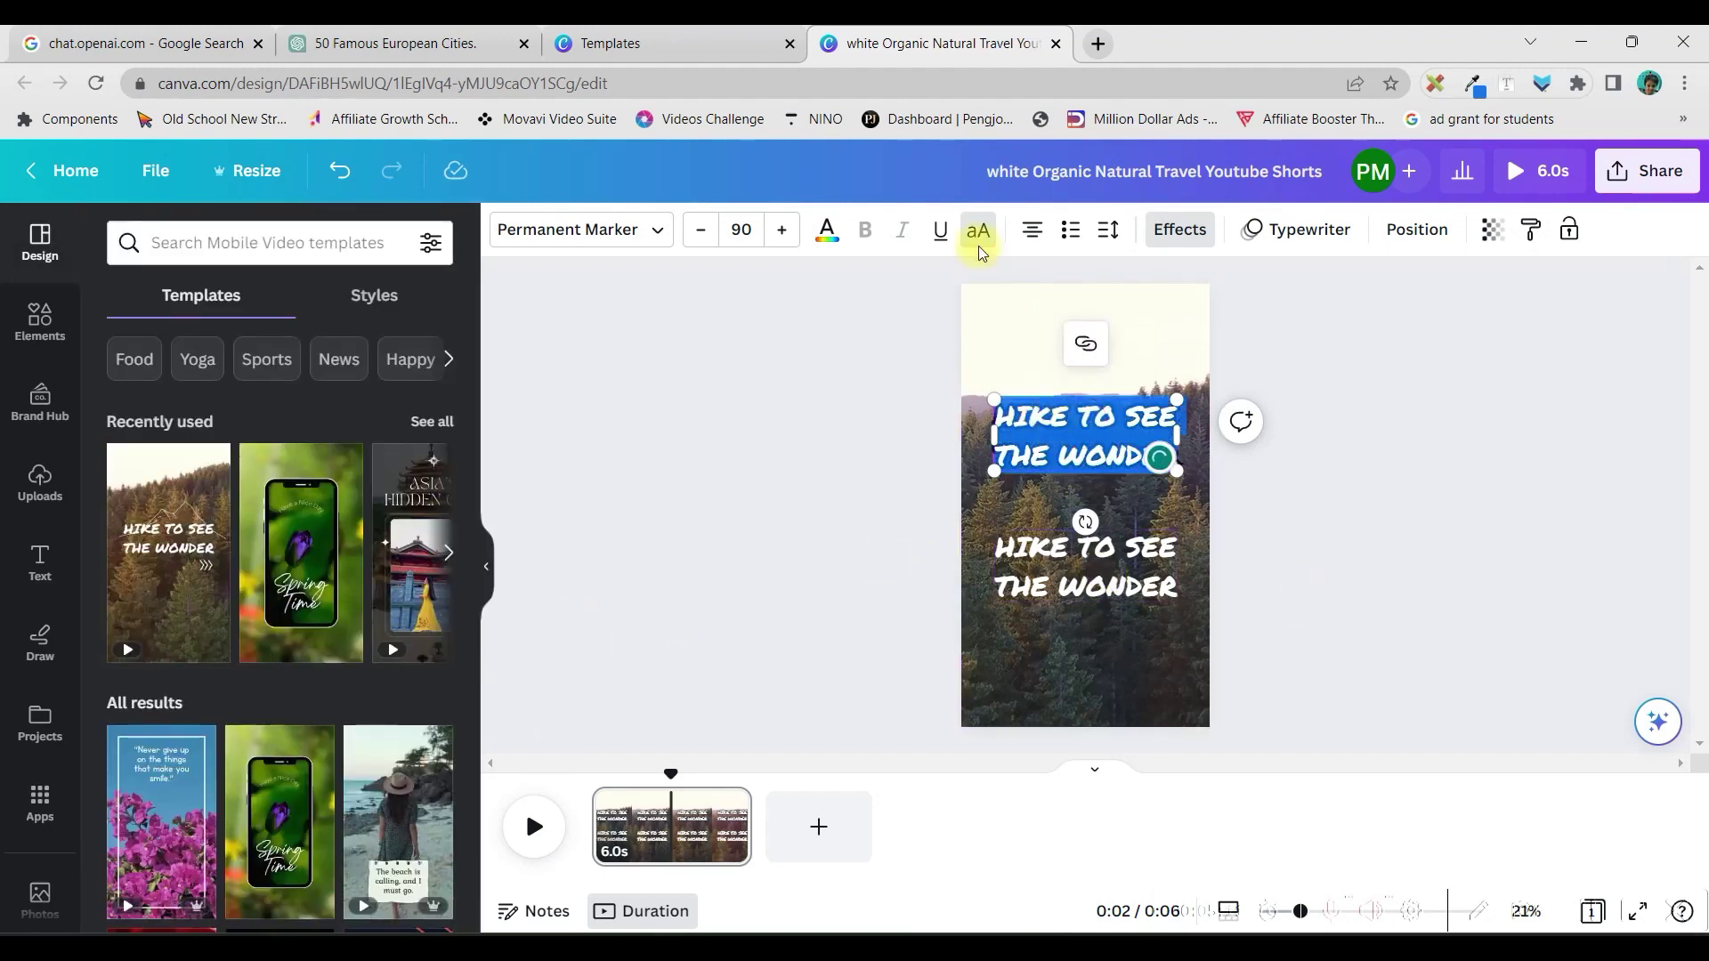
# Step: Colour the upper heading's text lime green from the Default colours
pyautogui.click(824, 234)
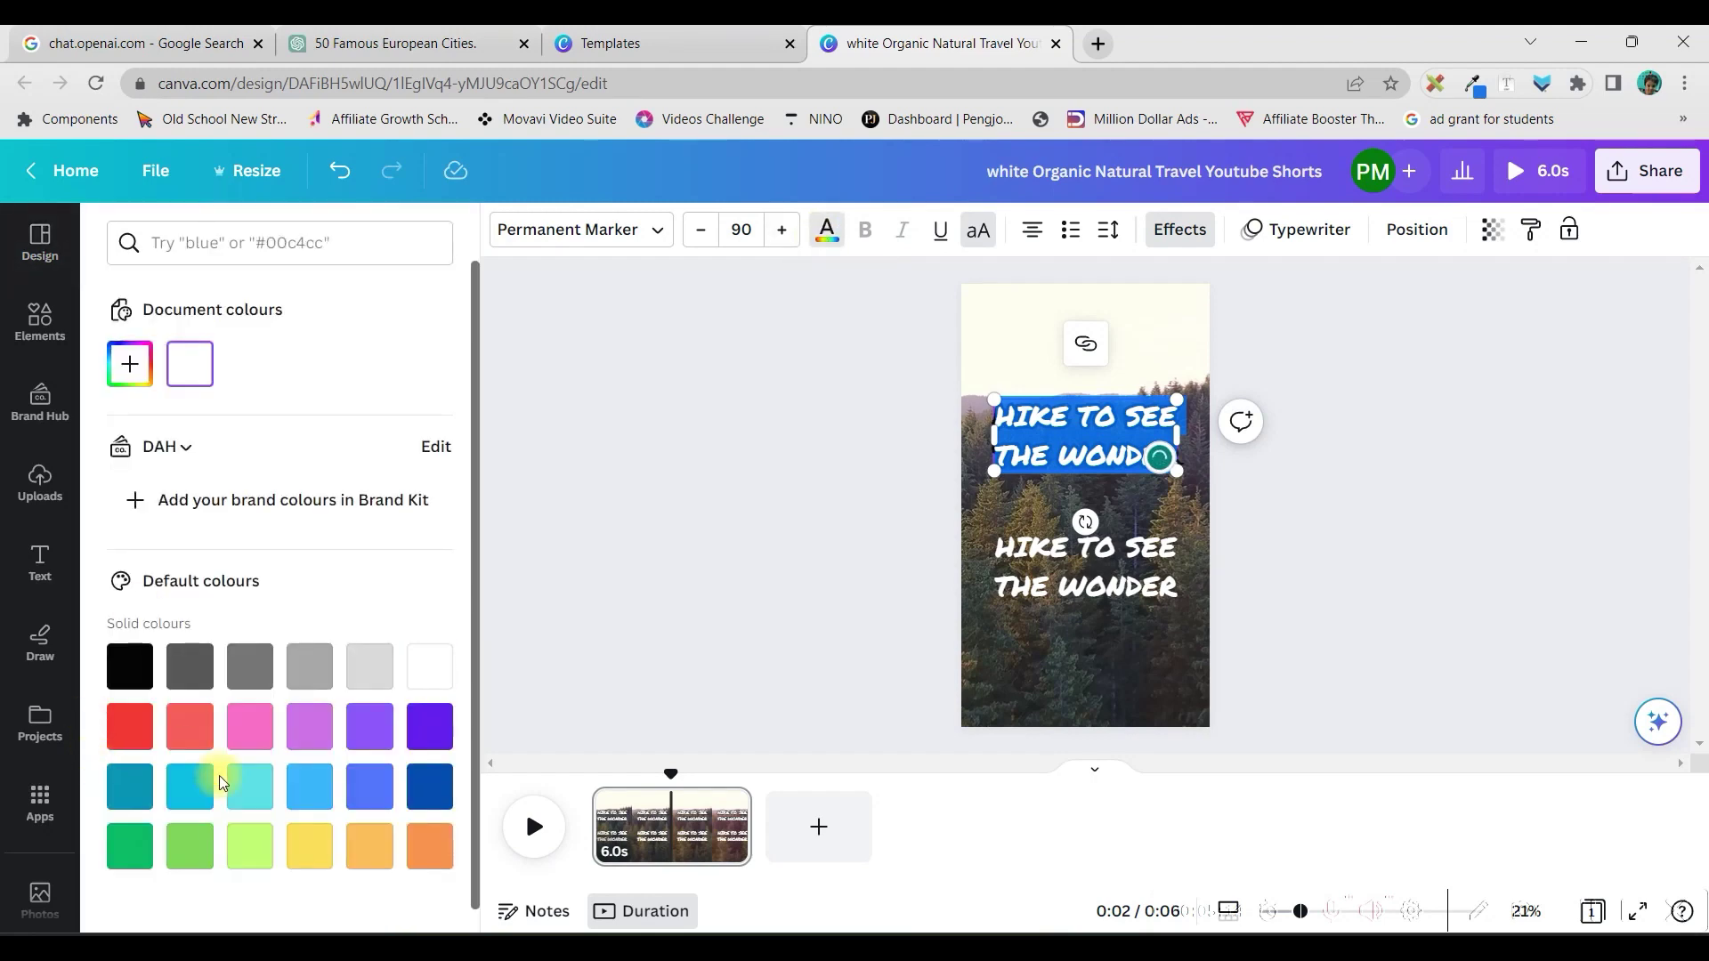
pyautogui.click(250, 843)
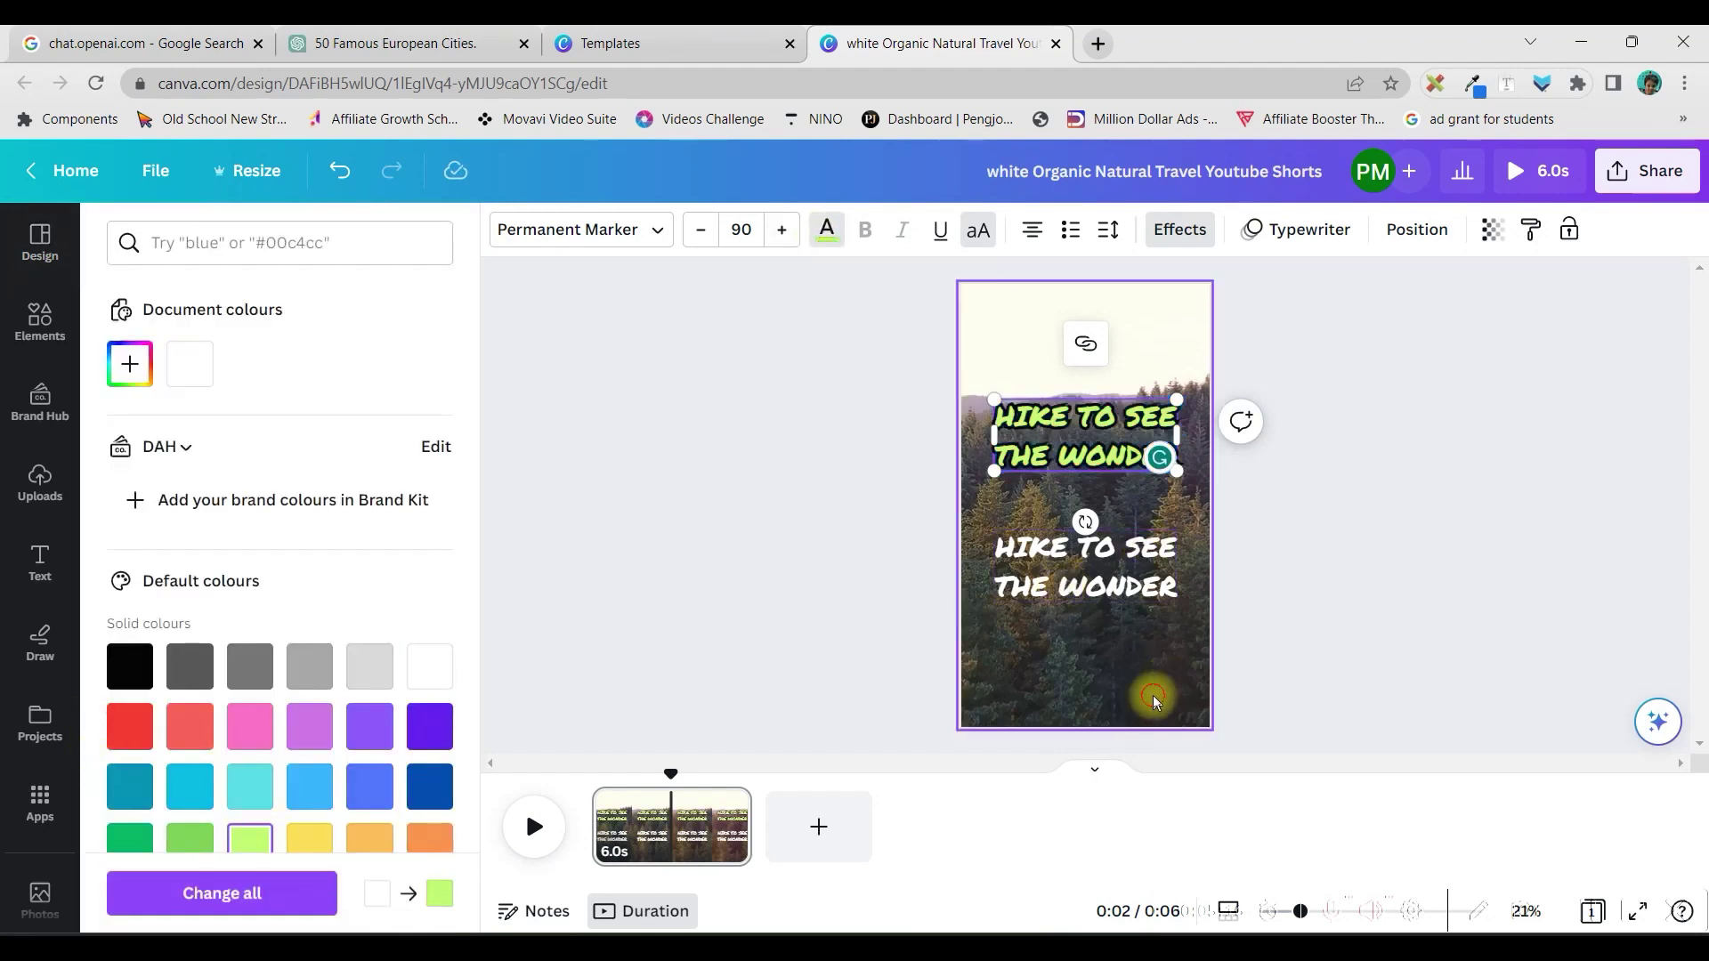
pyautogui.click(1170, 477)
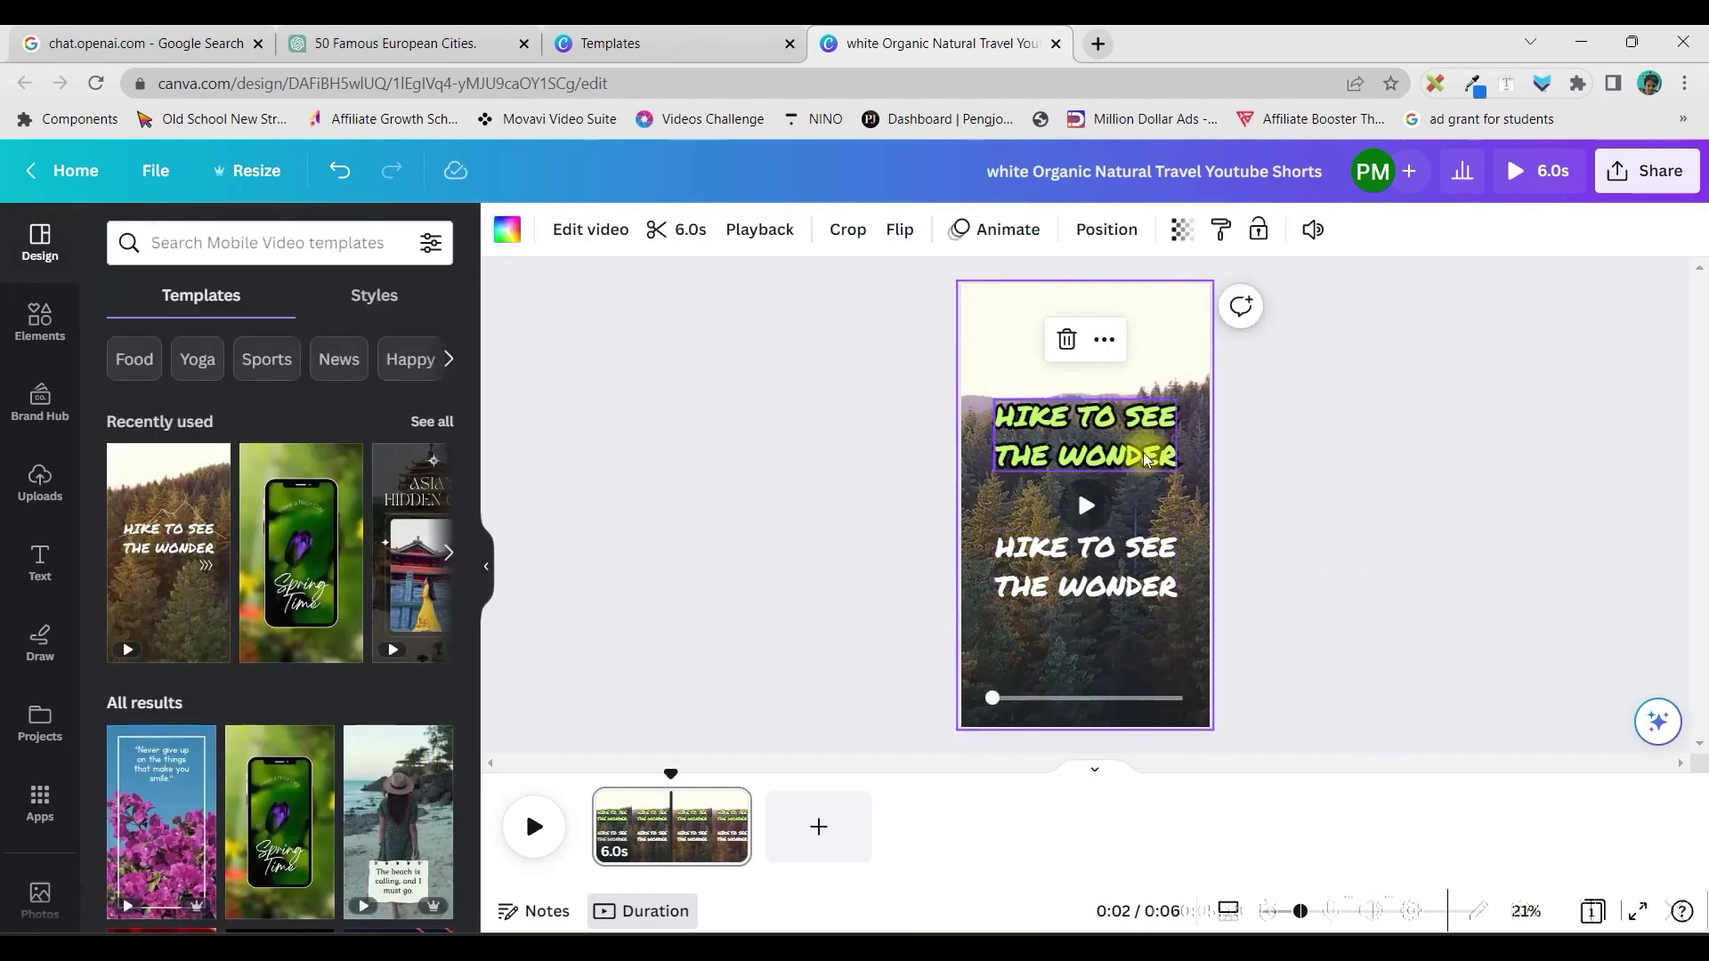
pyautogui.click(1129, 546)
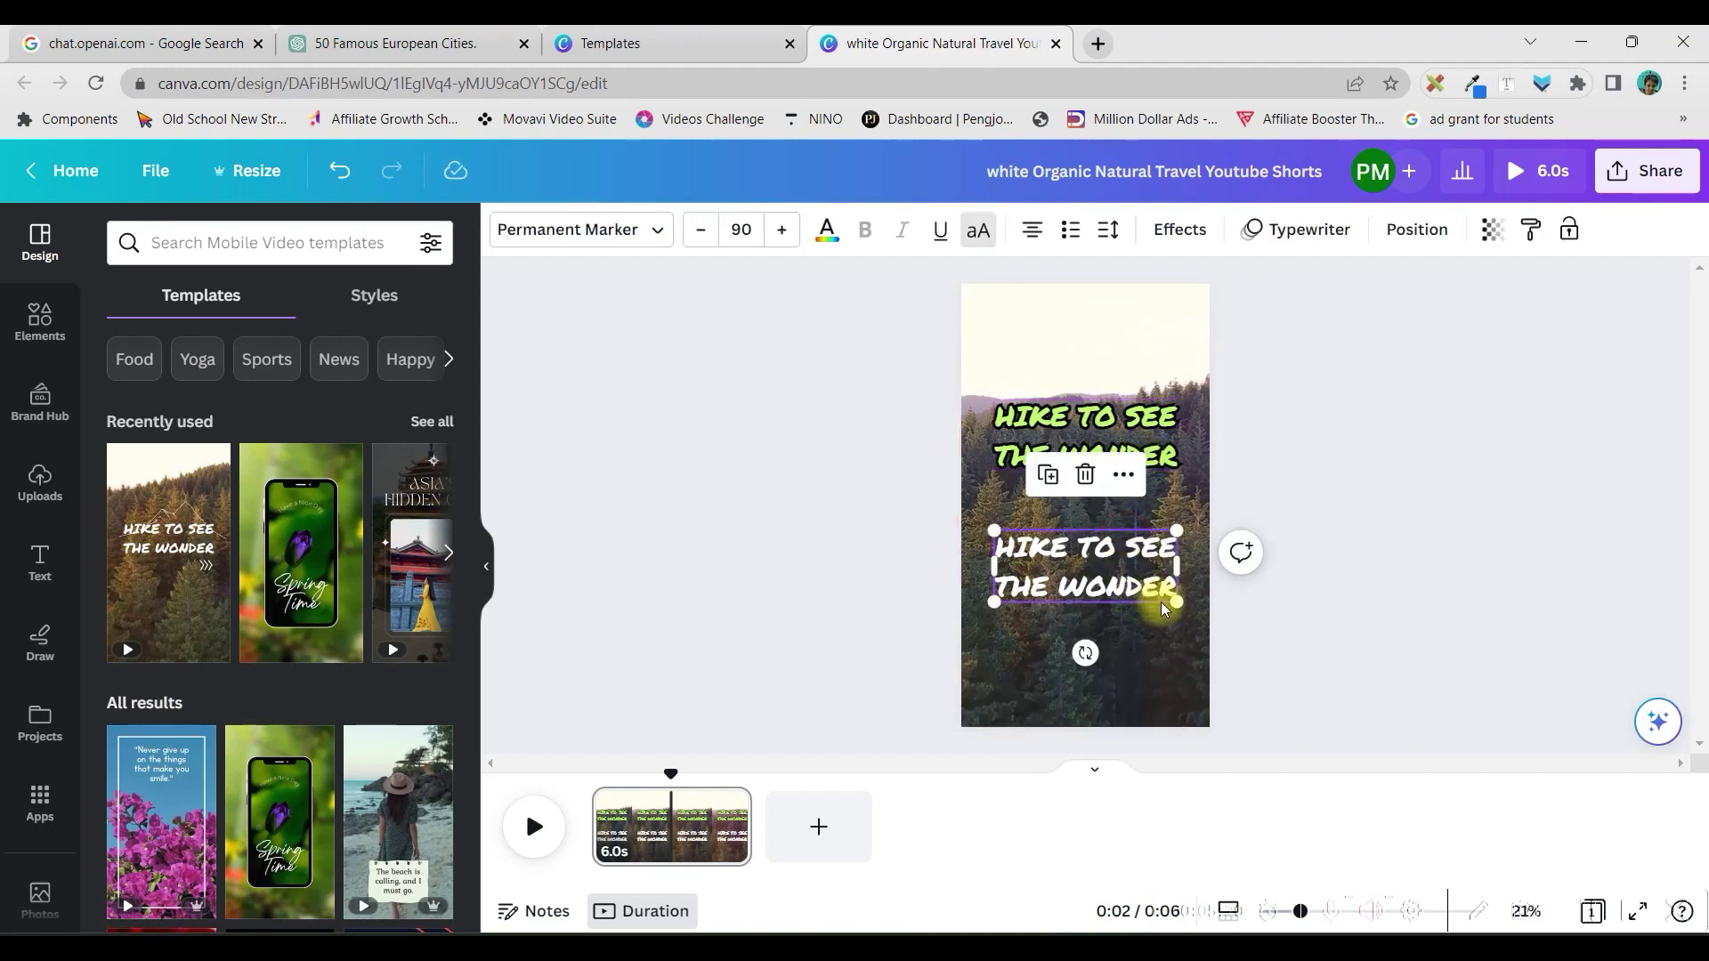
# Step: Resize the lower white heading down to font size 79
pyautogui.moveTo(1171, 602); pyautogui.dragTo(1099, 548)
pyautogui.click(1107, 419)
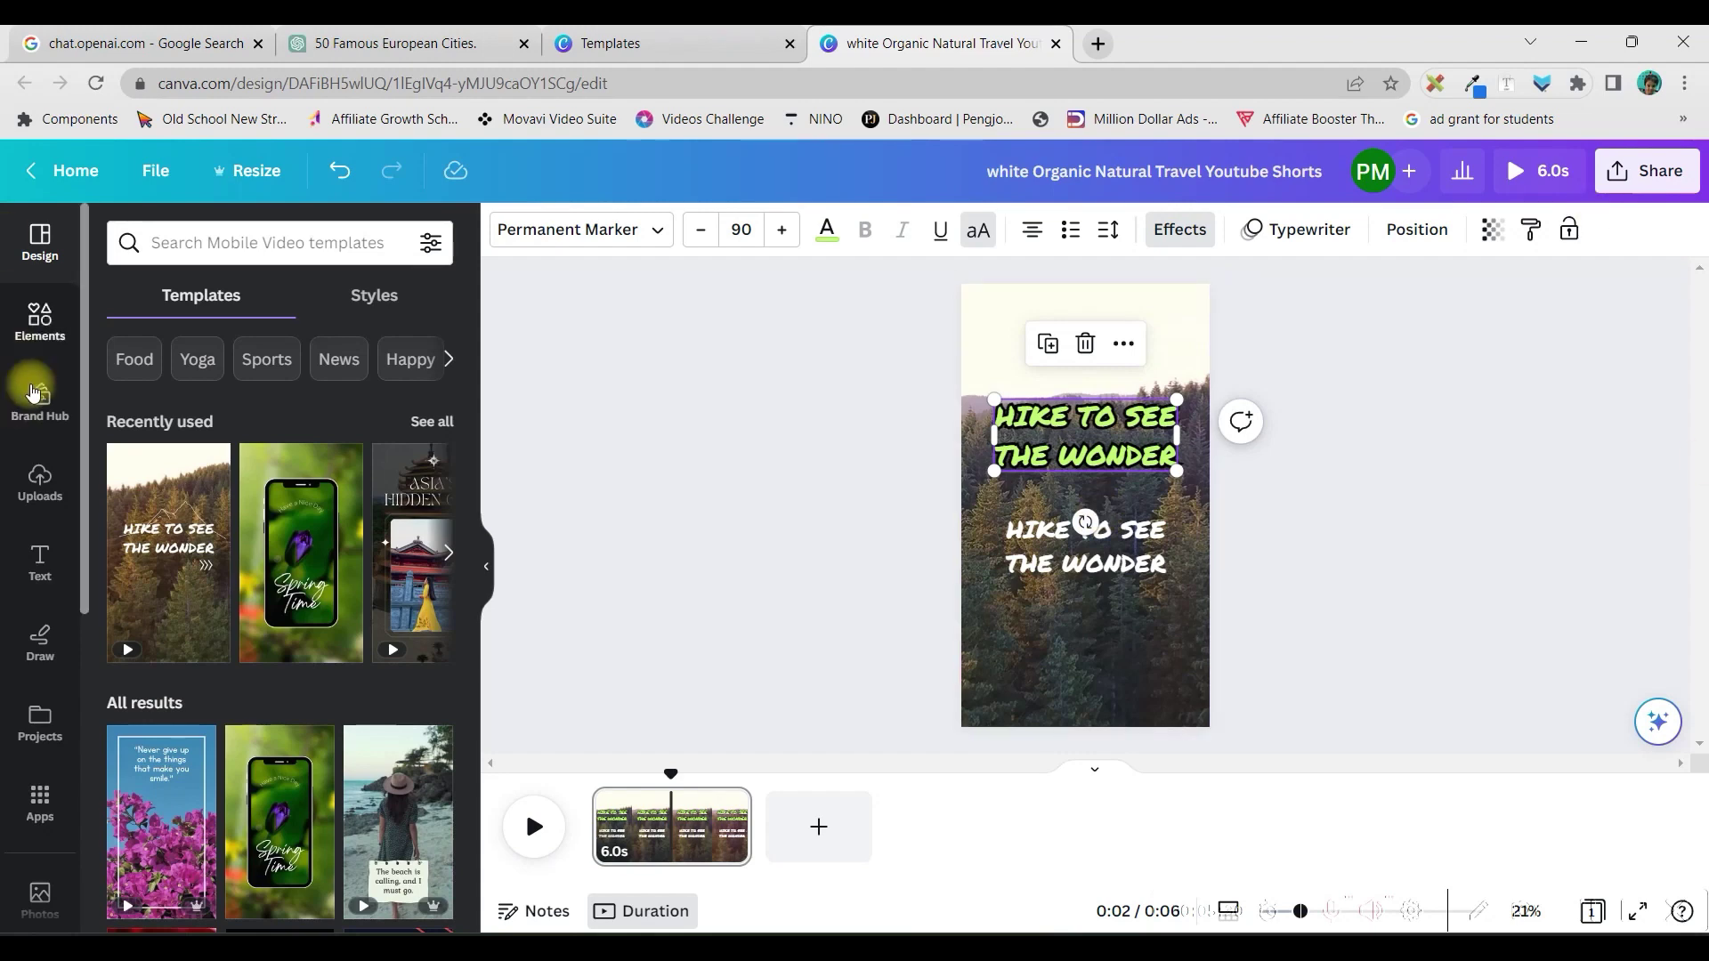
pyautogui.scroll(-2, 37, 765)
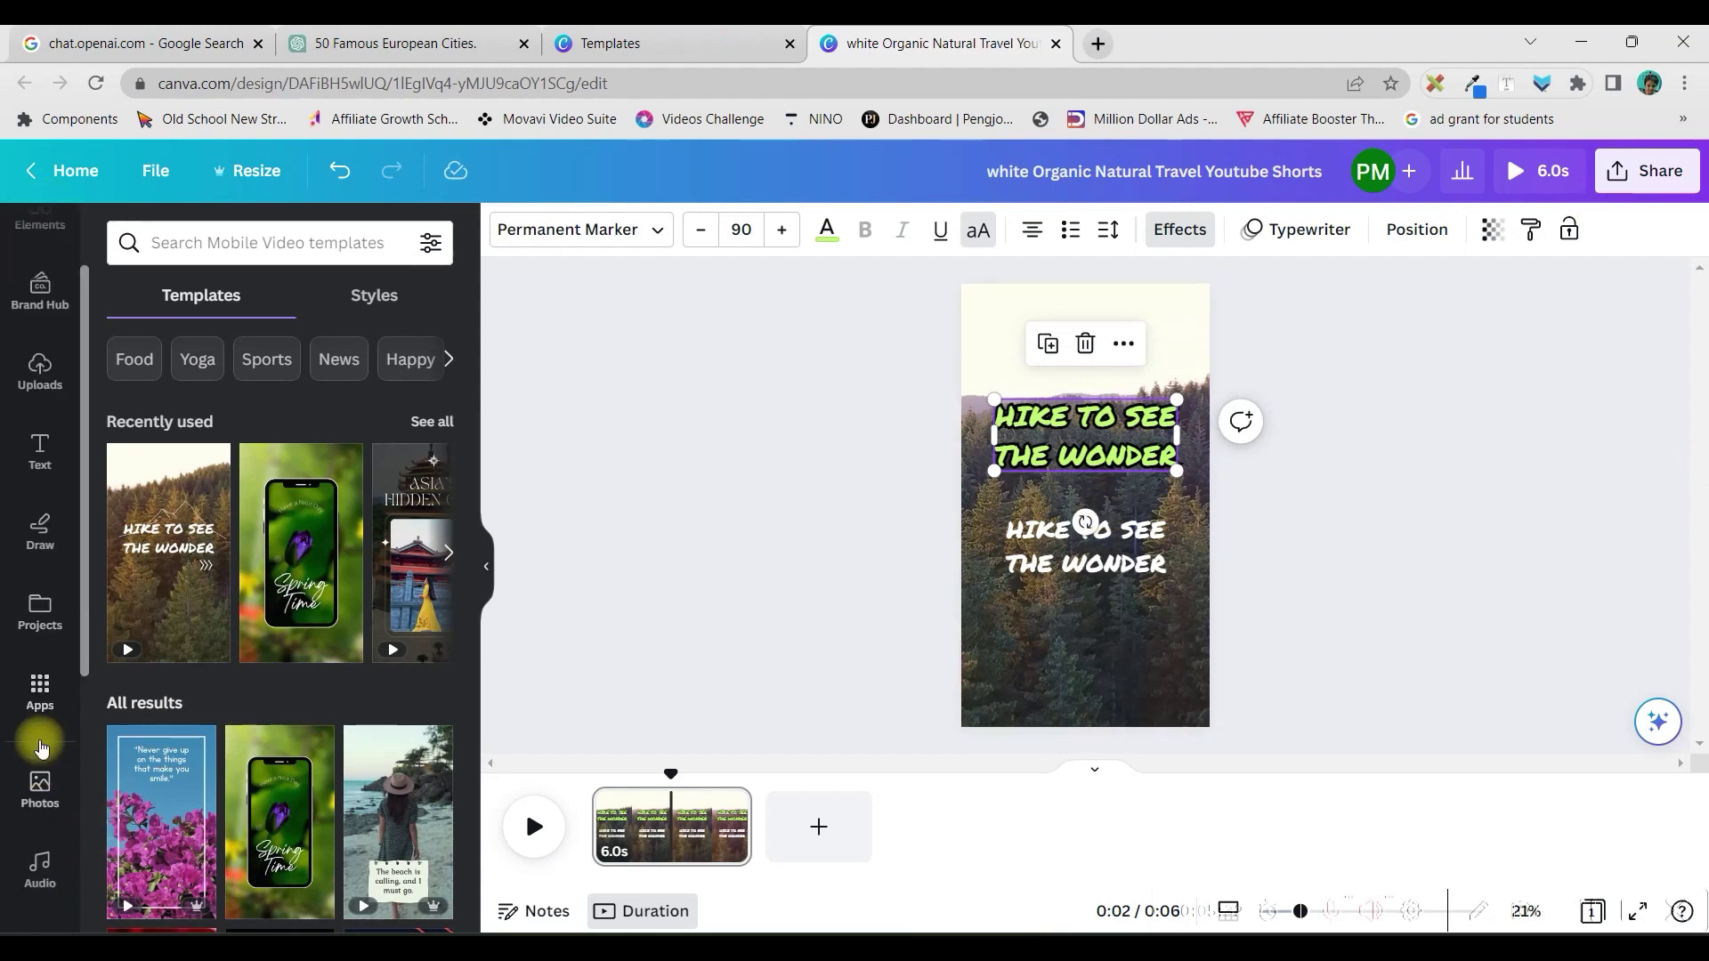
# Step: Search the Apps collection for 'Bulk' and scroll the results, which list no matching apps
pyautogui.click(41, 688)
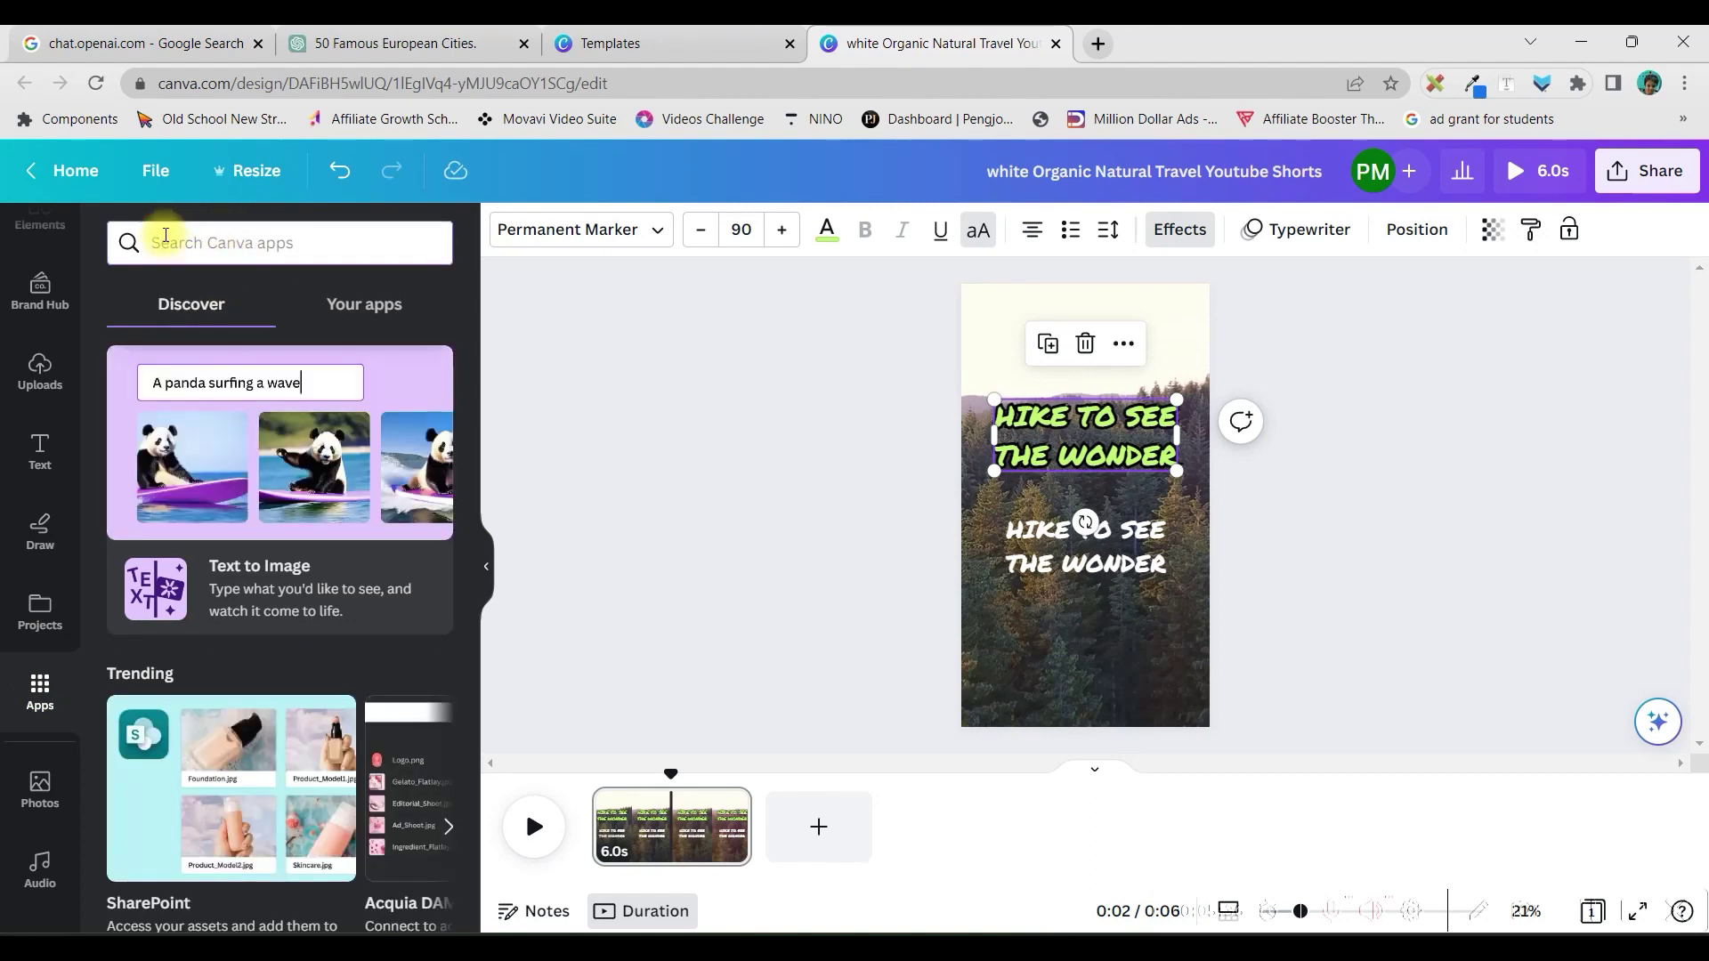
pyautogui.scroll(-5, 267, 534)
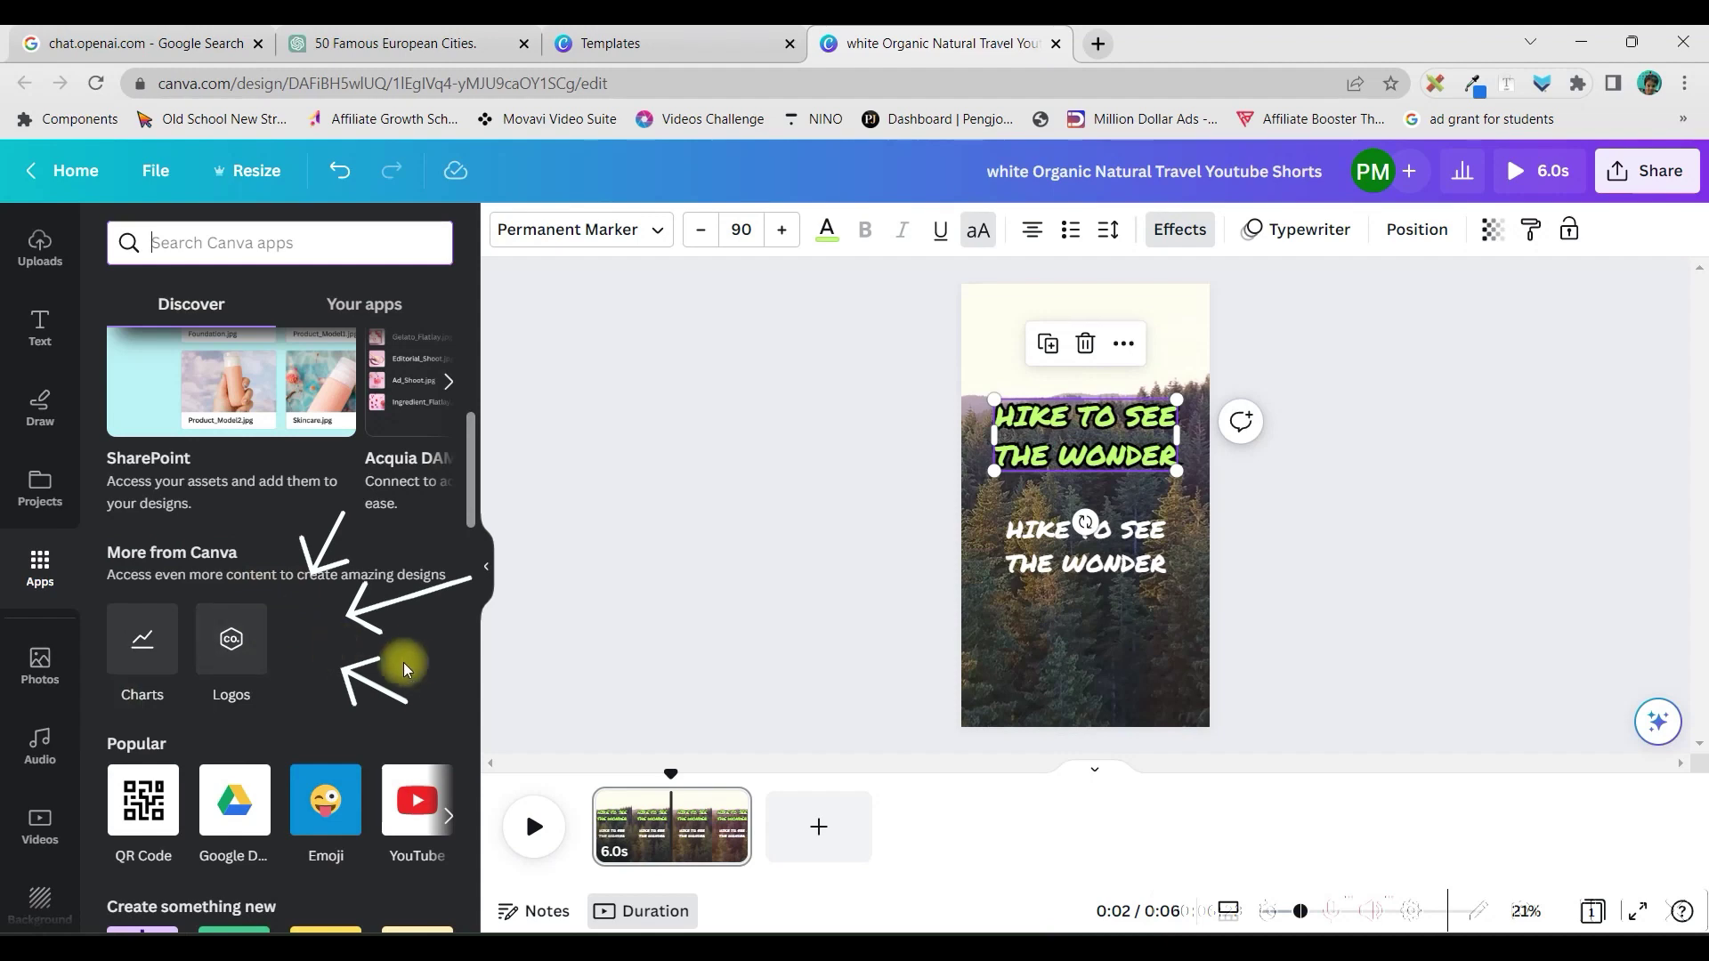
pyautogui.write('Bulk')
pyautogui.scroll(-3, 39, 762)
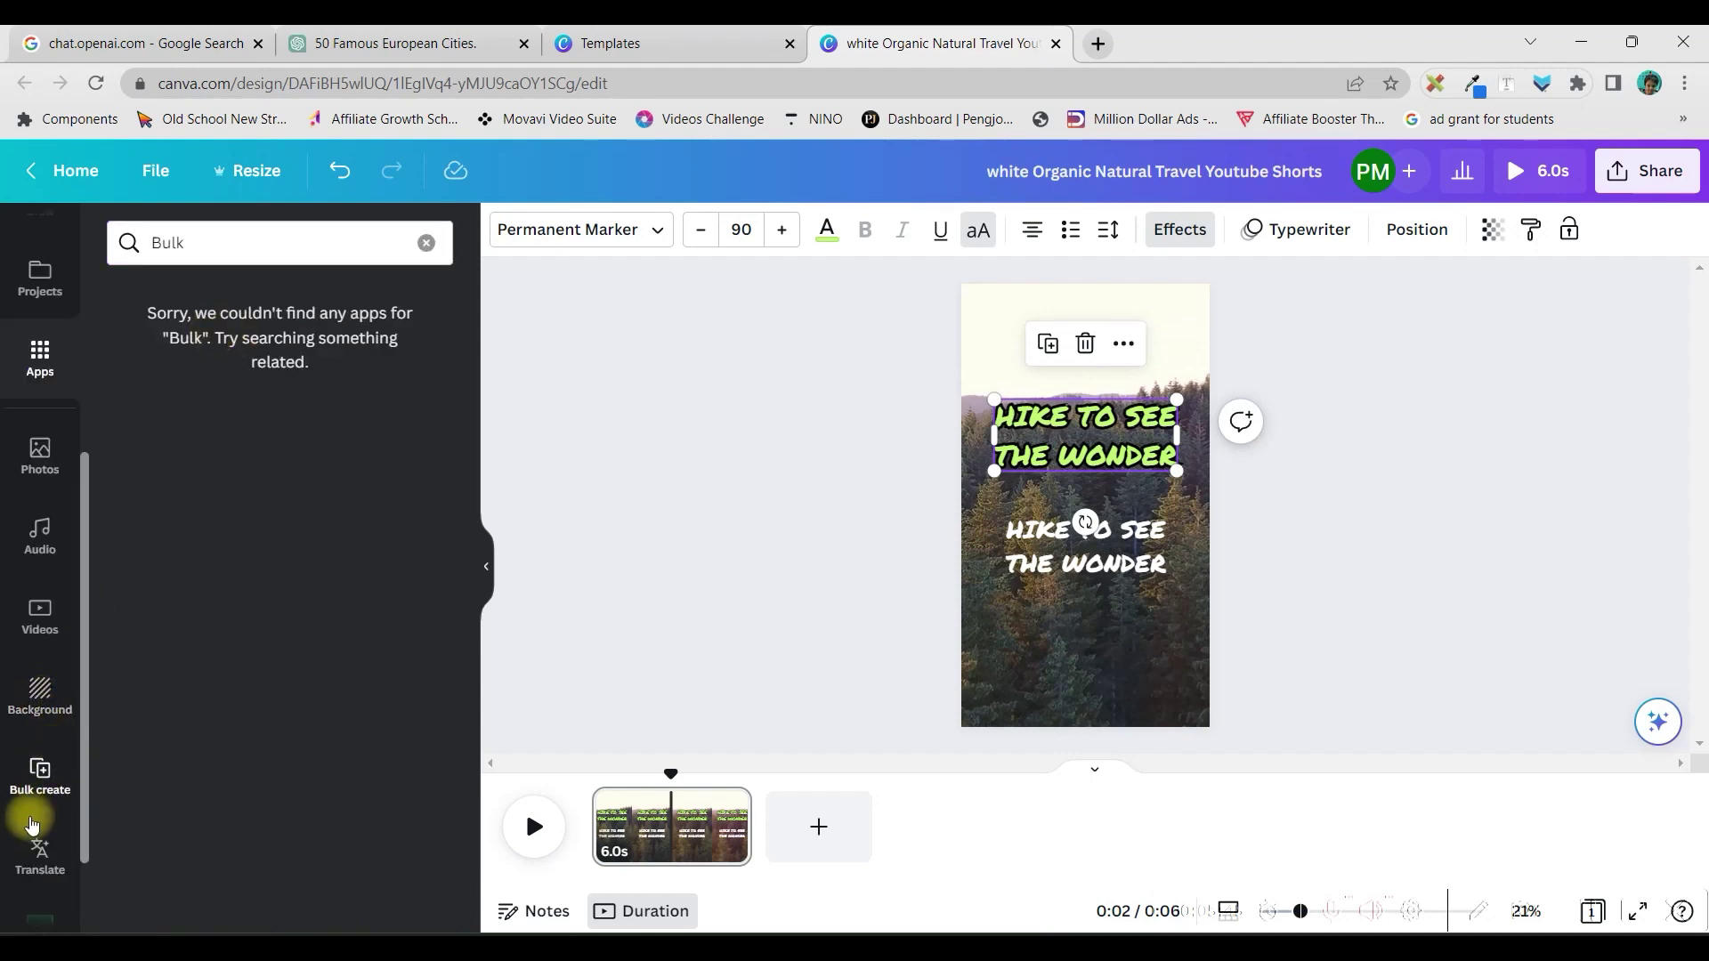
pyautogui.scroll(-2, 42, 782)
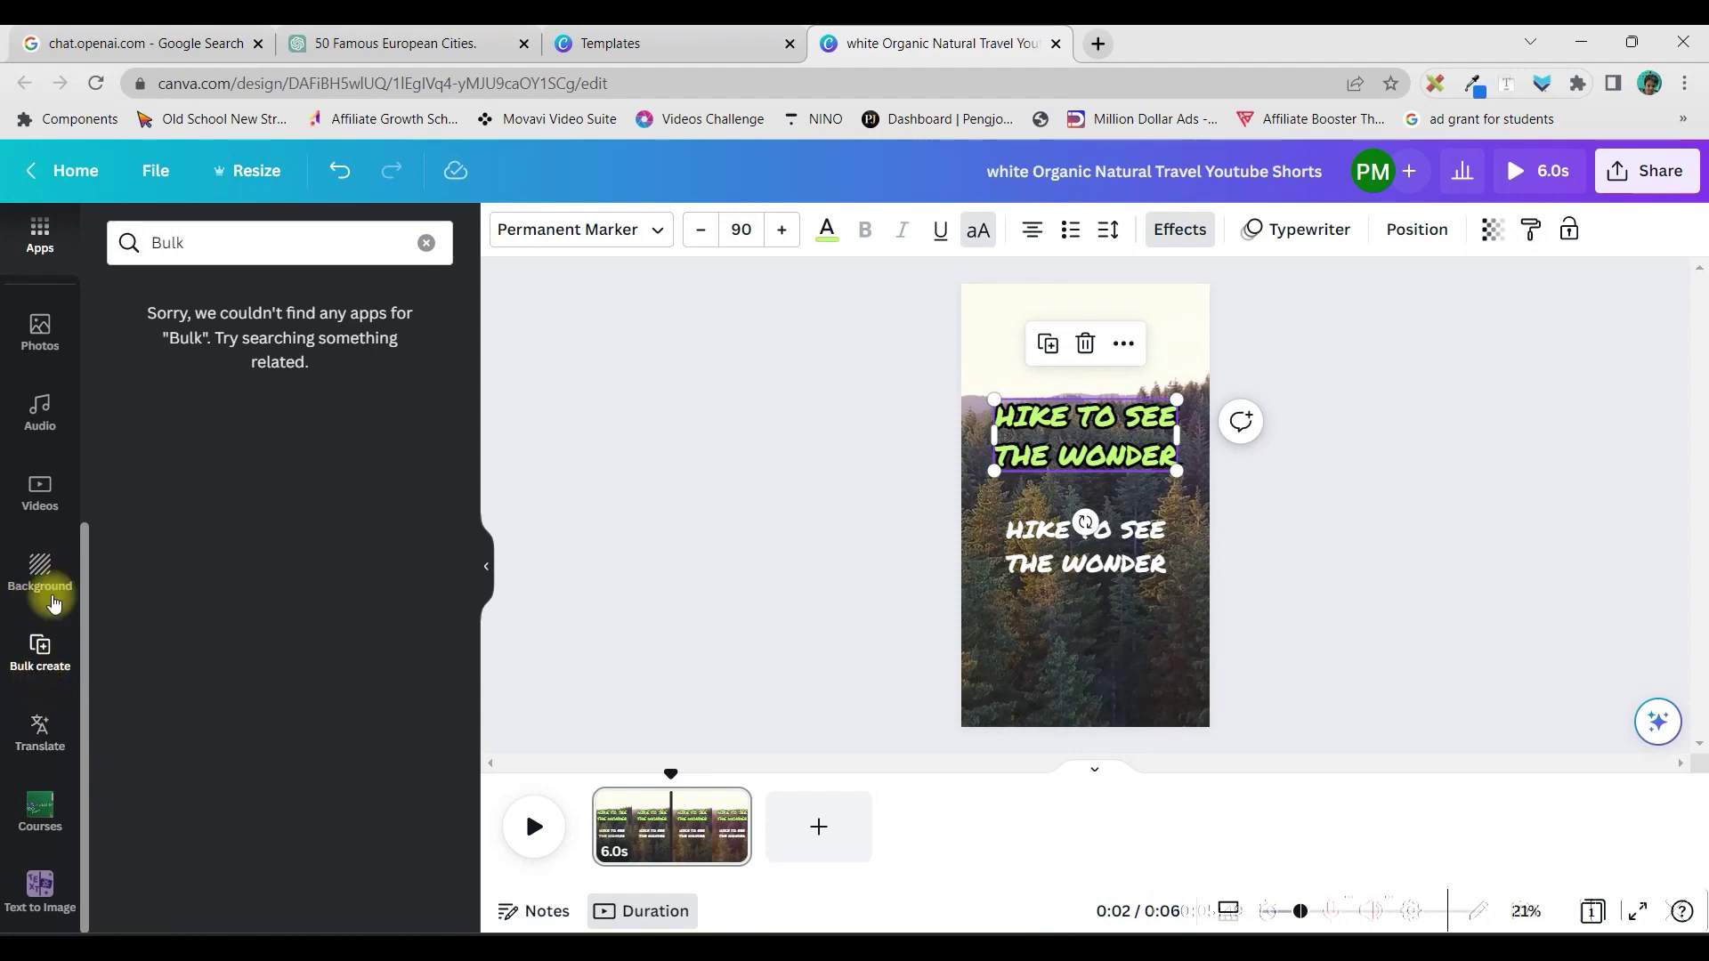
# Step: Open Bulk create and upload Facts.csv as its data source
pyautogui.click(38, 652)
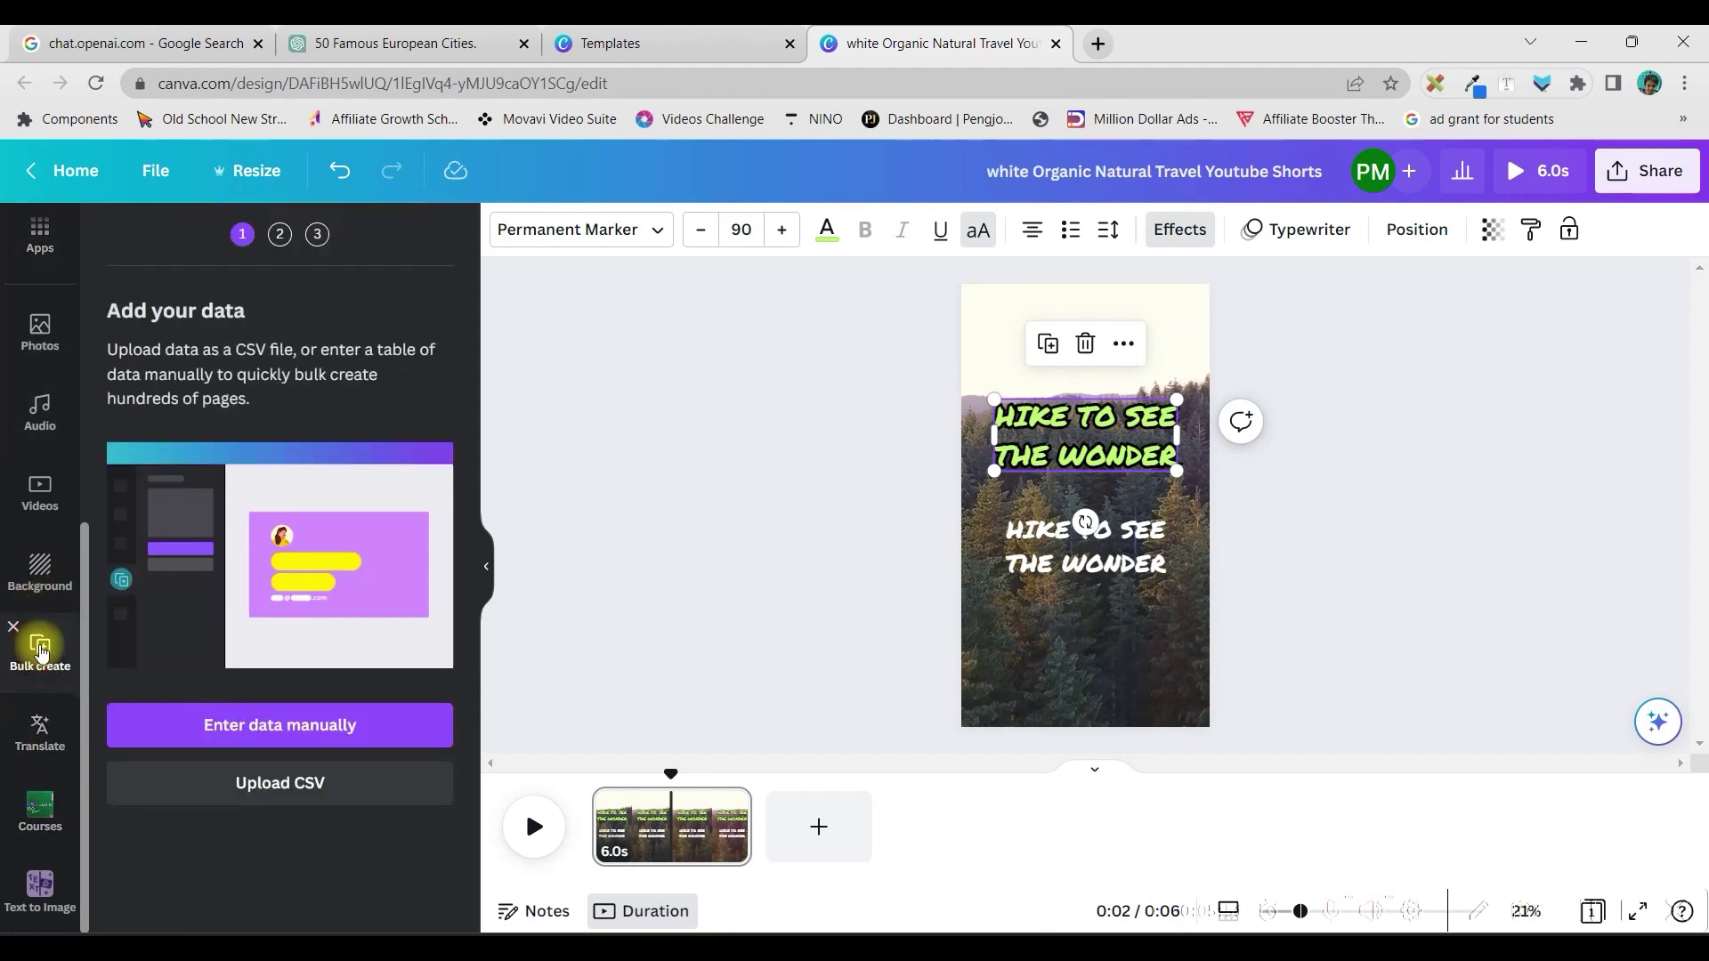
pyautogui.click(40, 652)
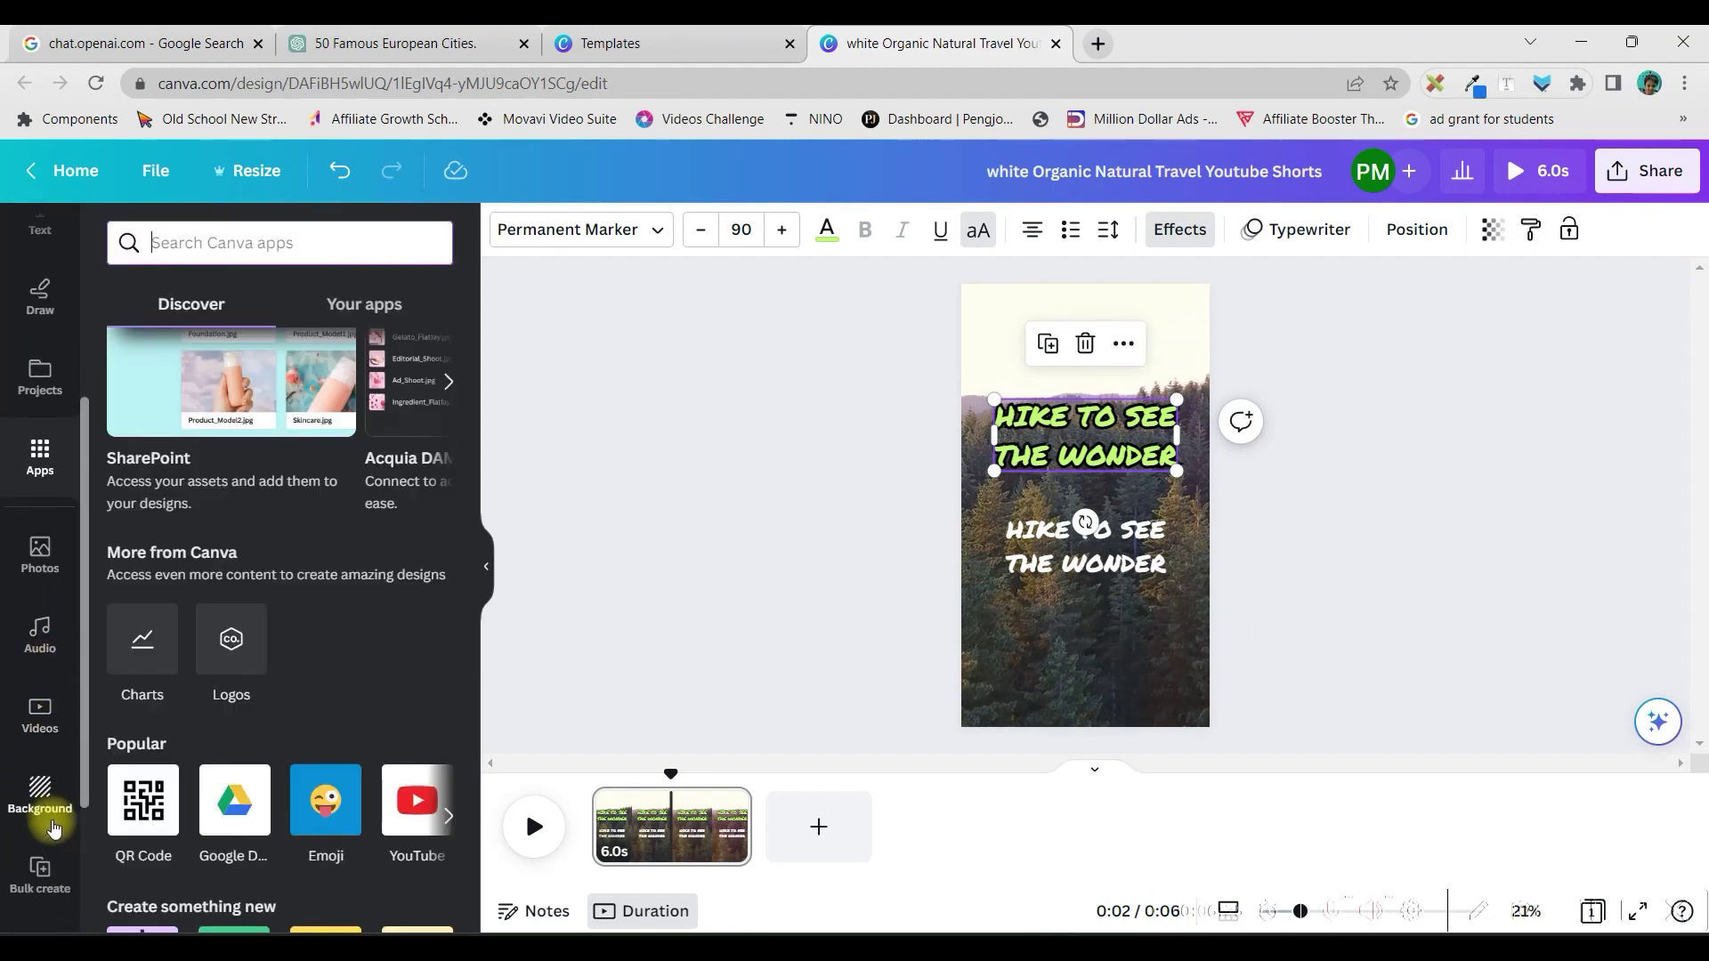
pyautogui.click(37, 868)
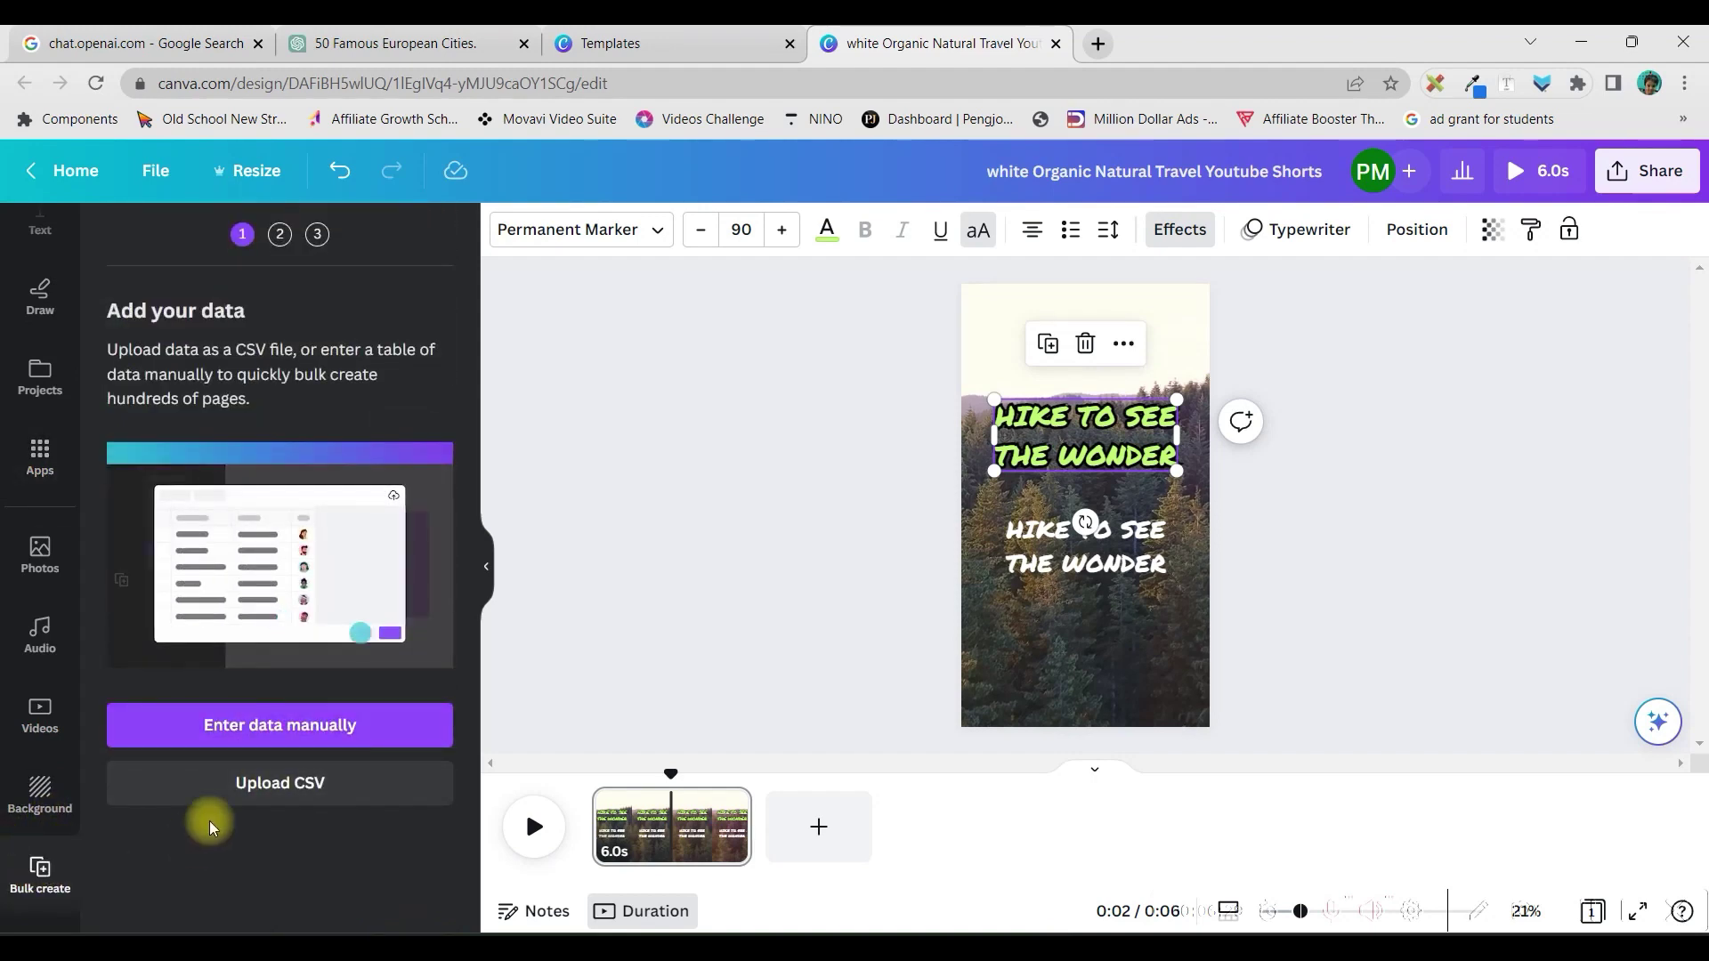
pyautogui.click(283, 785)
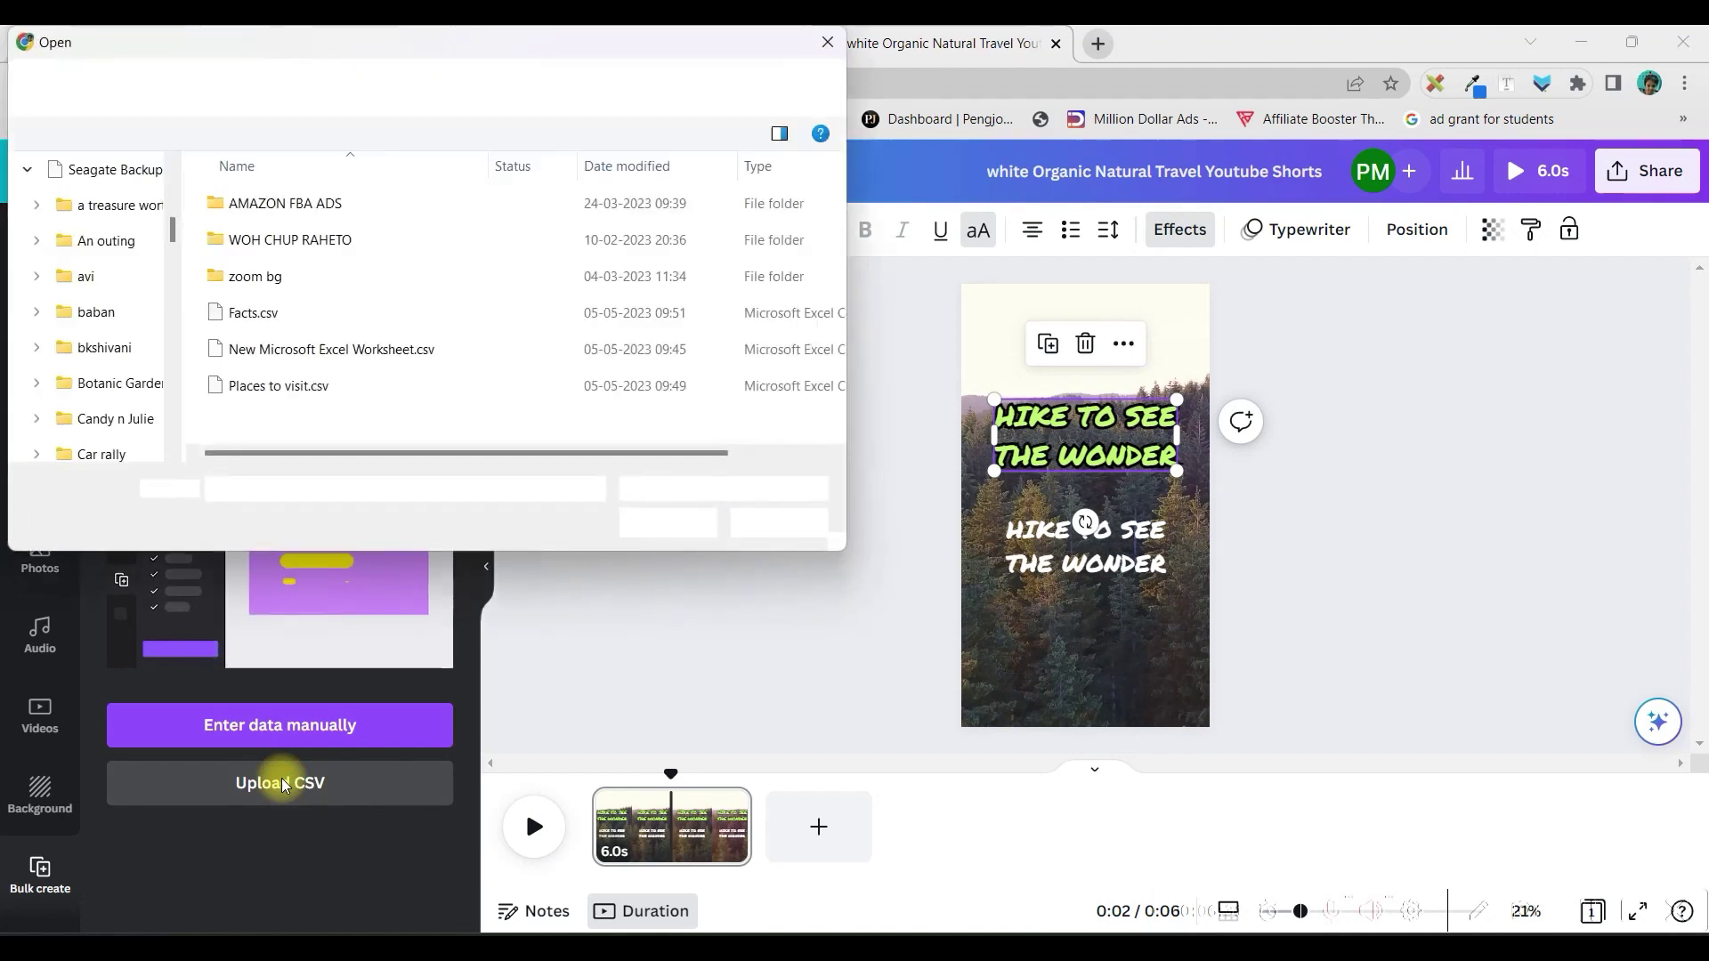
pyautogui.click(253, 311)
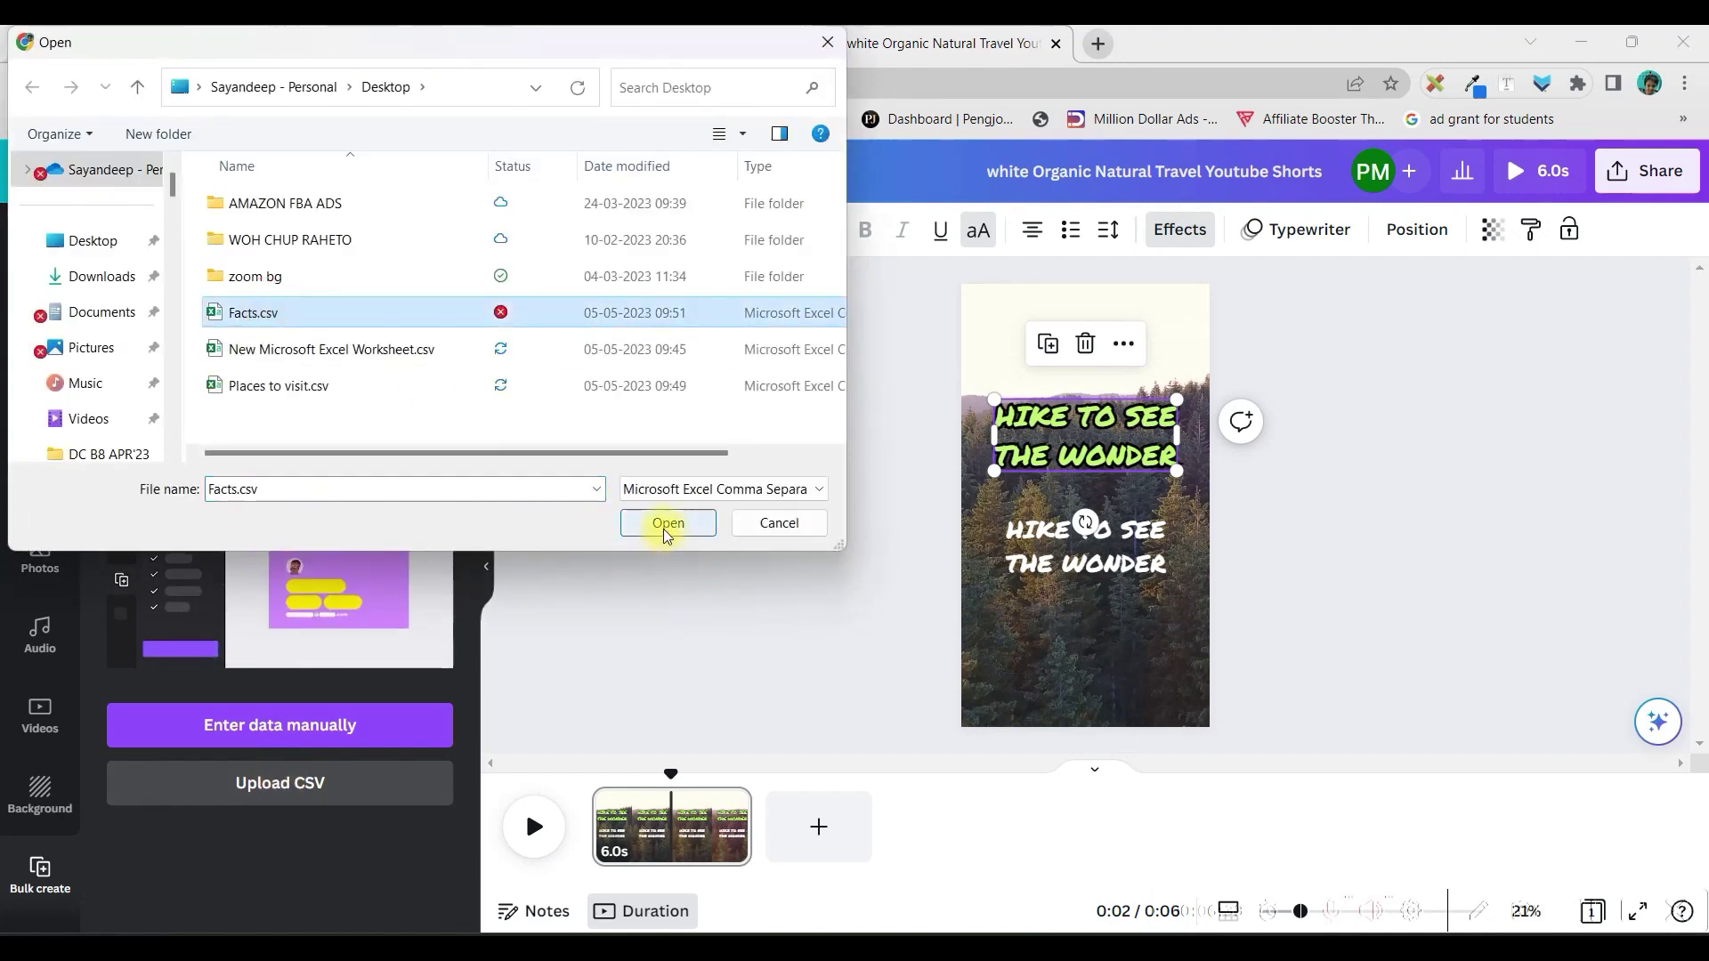
pyautogui.click(665, 525)
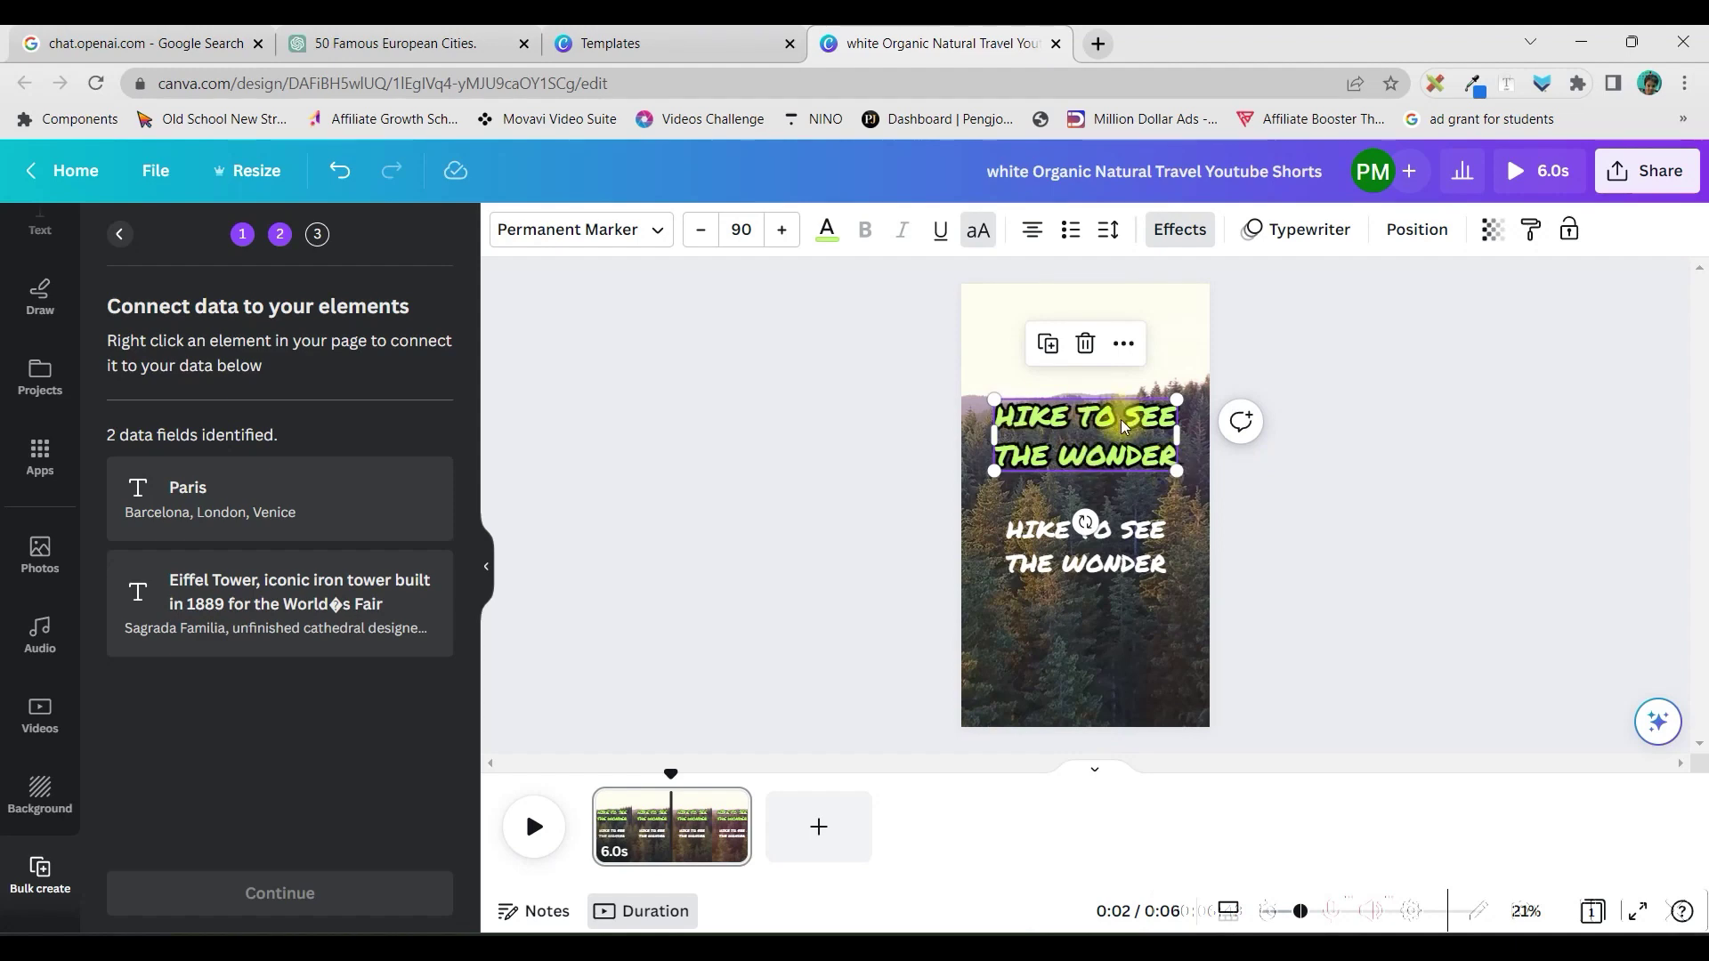
# Step: Connect the upper heading to the Paris city field and the lower heading to the landmark facts field
pyautogui.rightClick(1100, 432)
pyautogui.moveTo(1216, 721)
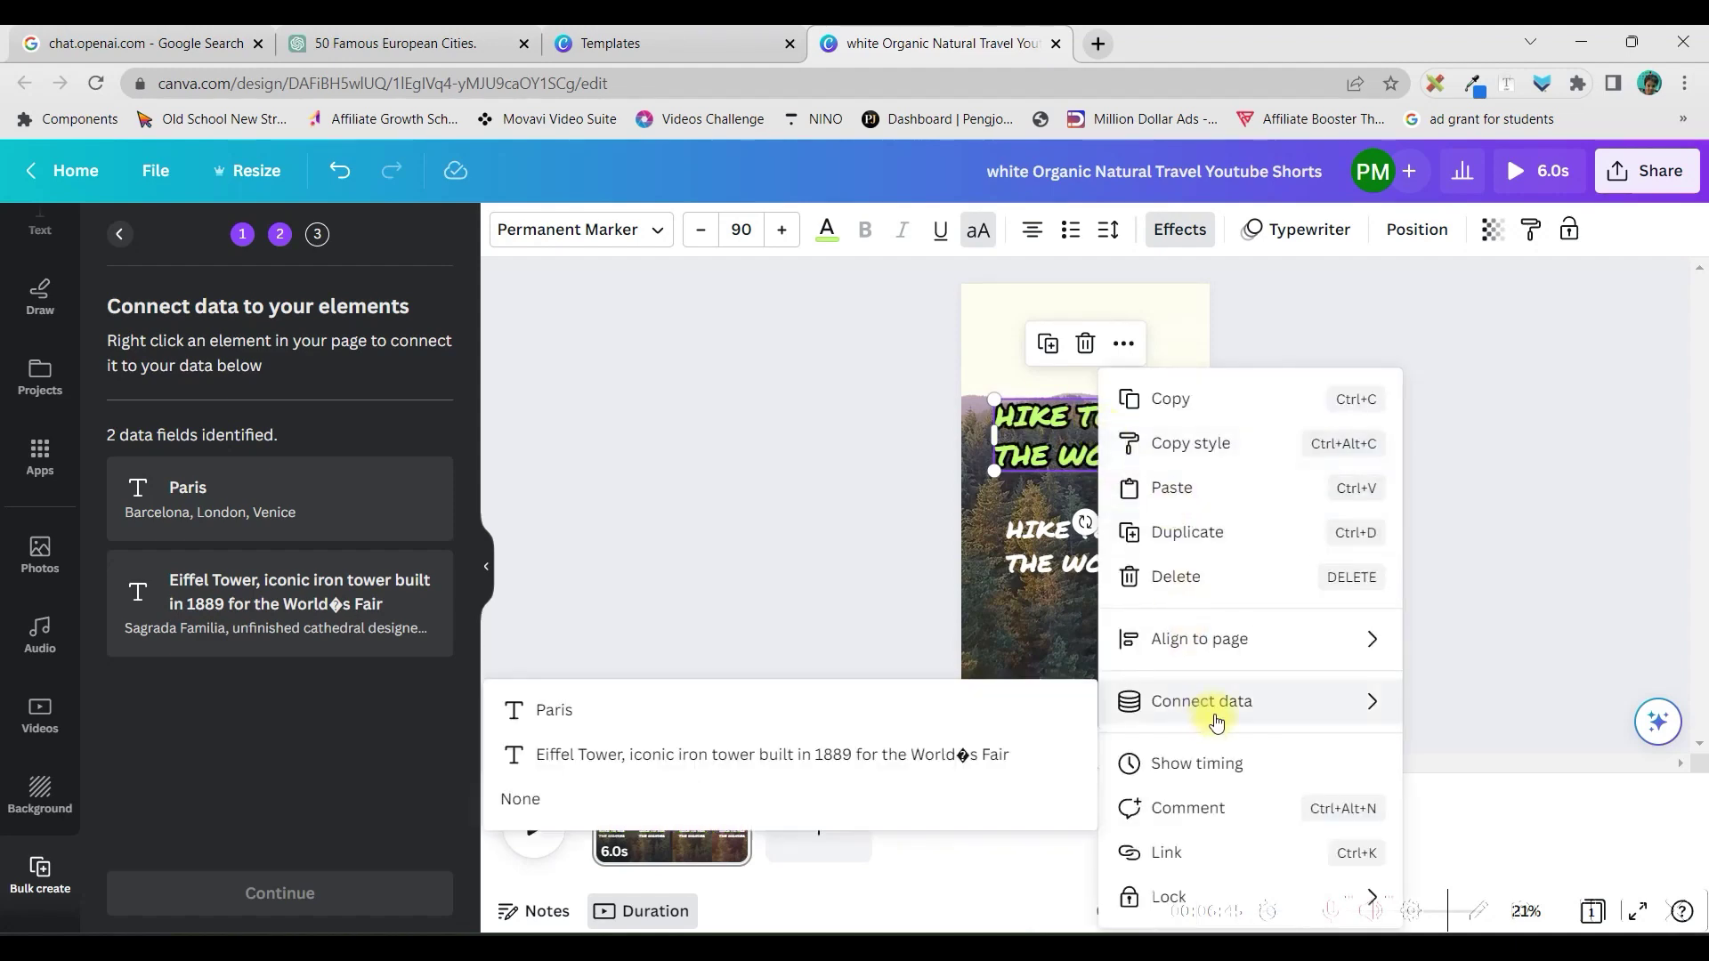
pyautogui.click(597, 727)
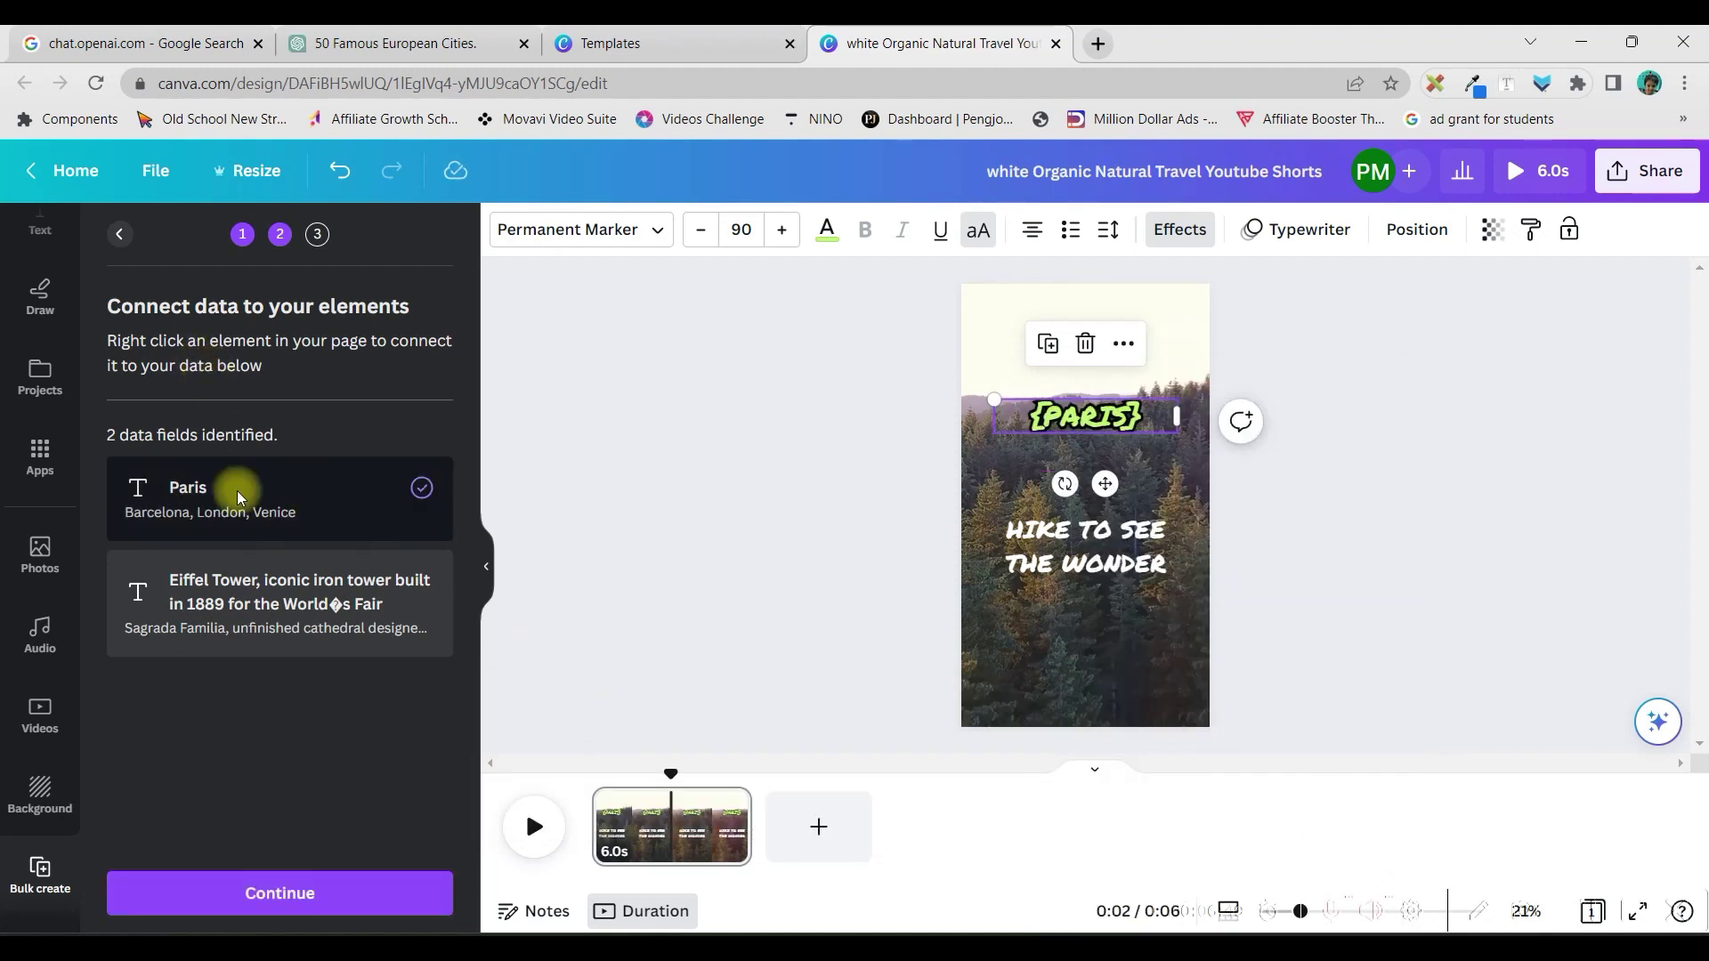
pyautogui.click(1123, 562)
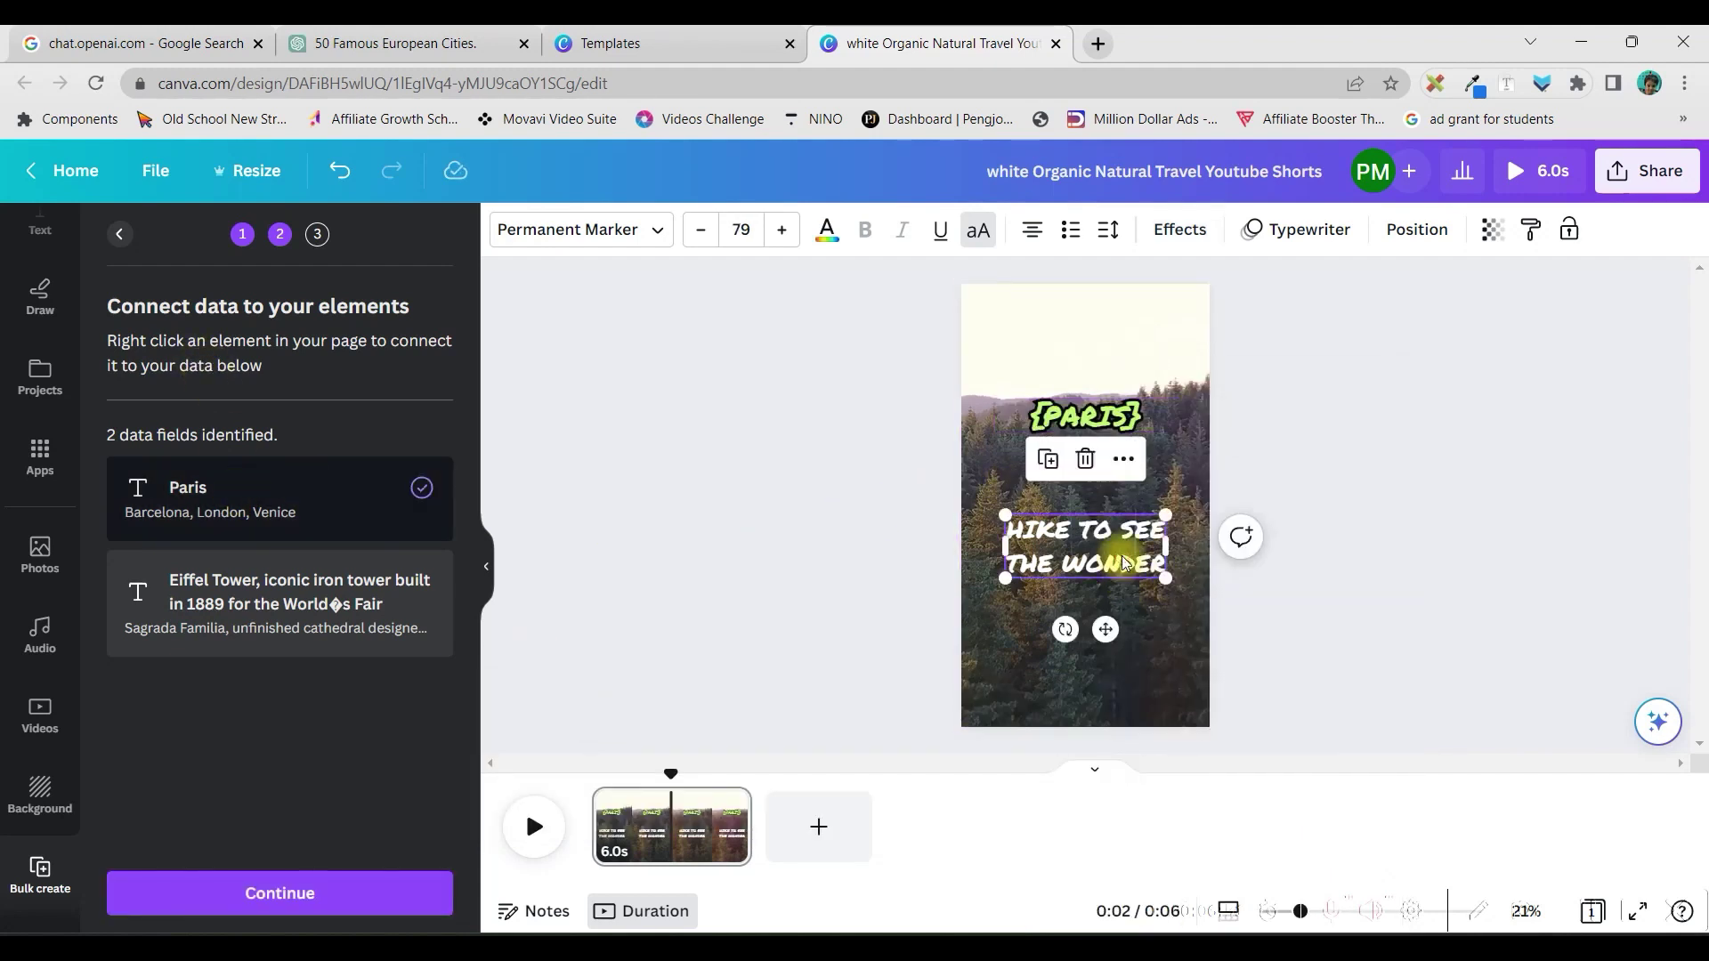
pyautogui.rightClick(1123, 563)
pyautogui.moveTo(1344, 701)
pyautogui.moveTo(1281, 698)
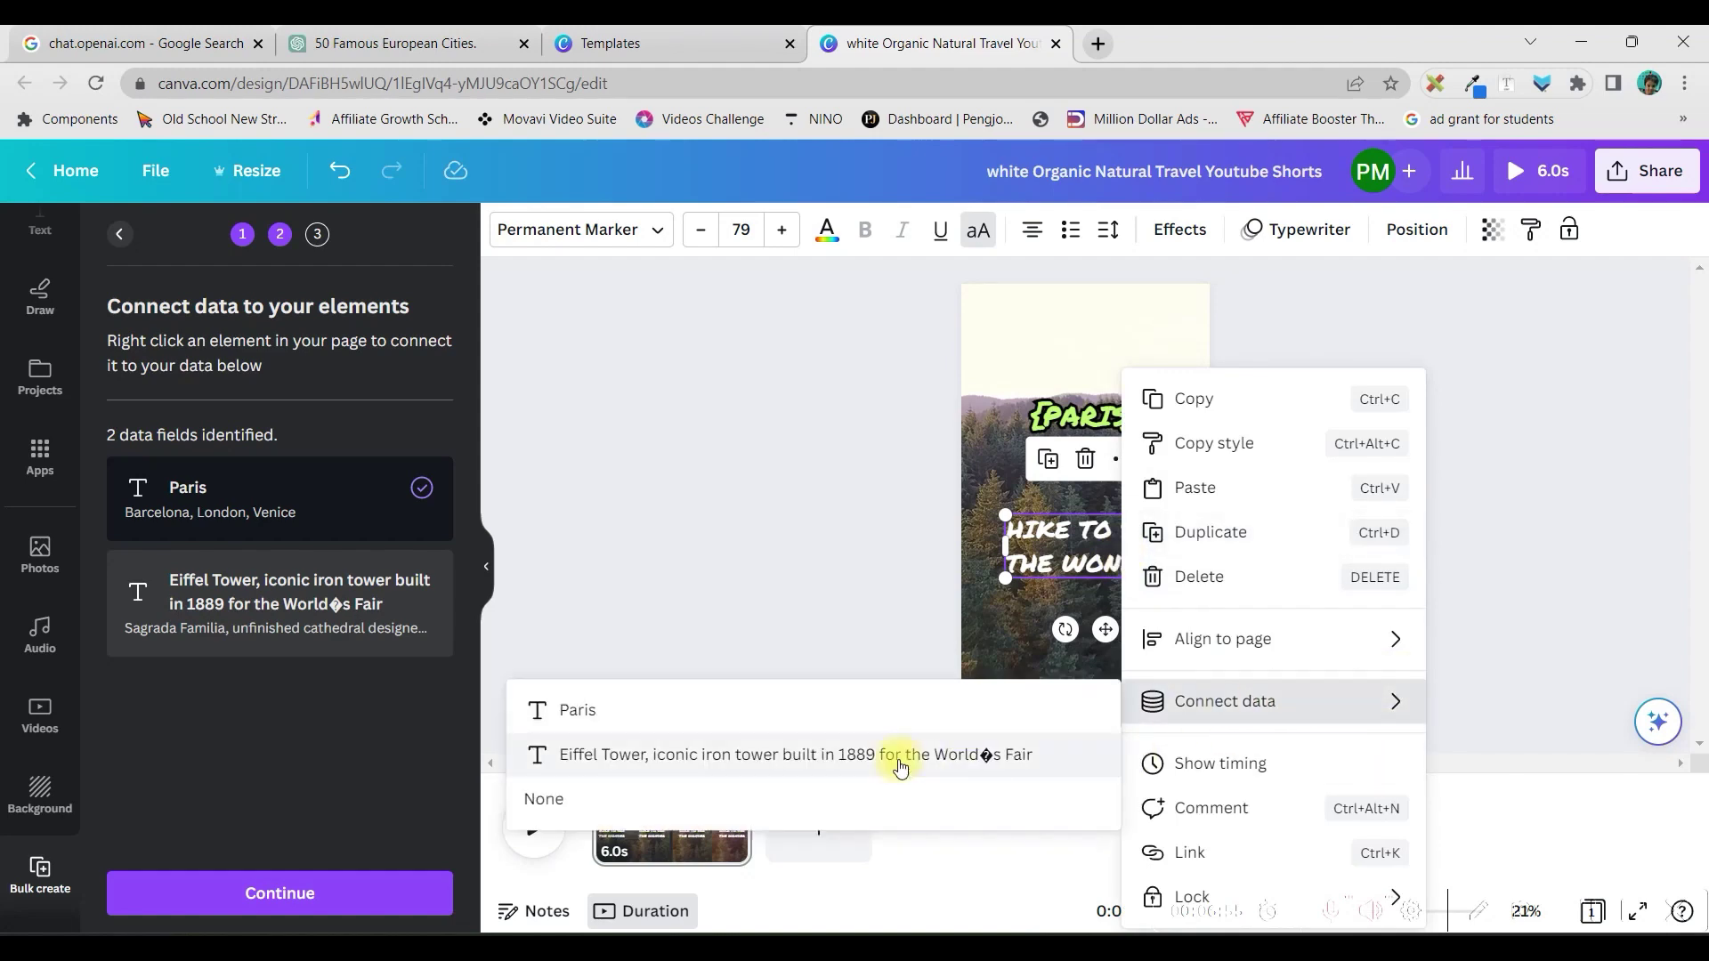
pyautogui.click(890, 754)
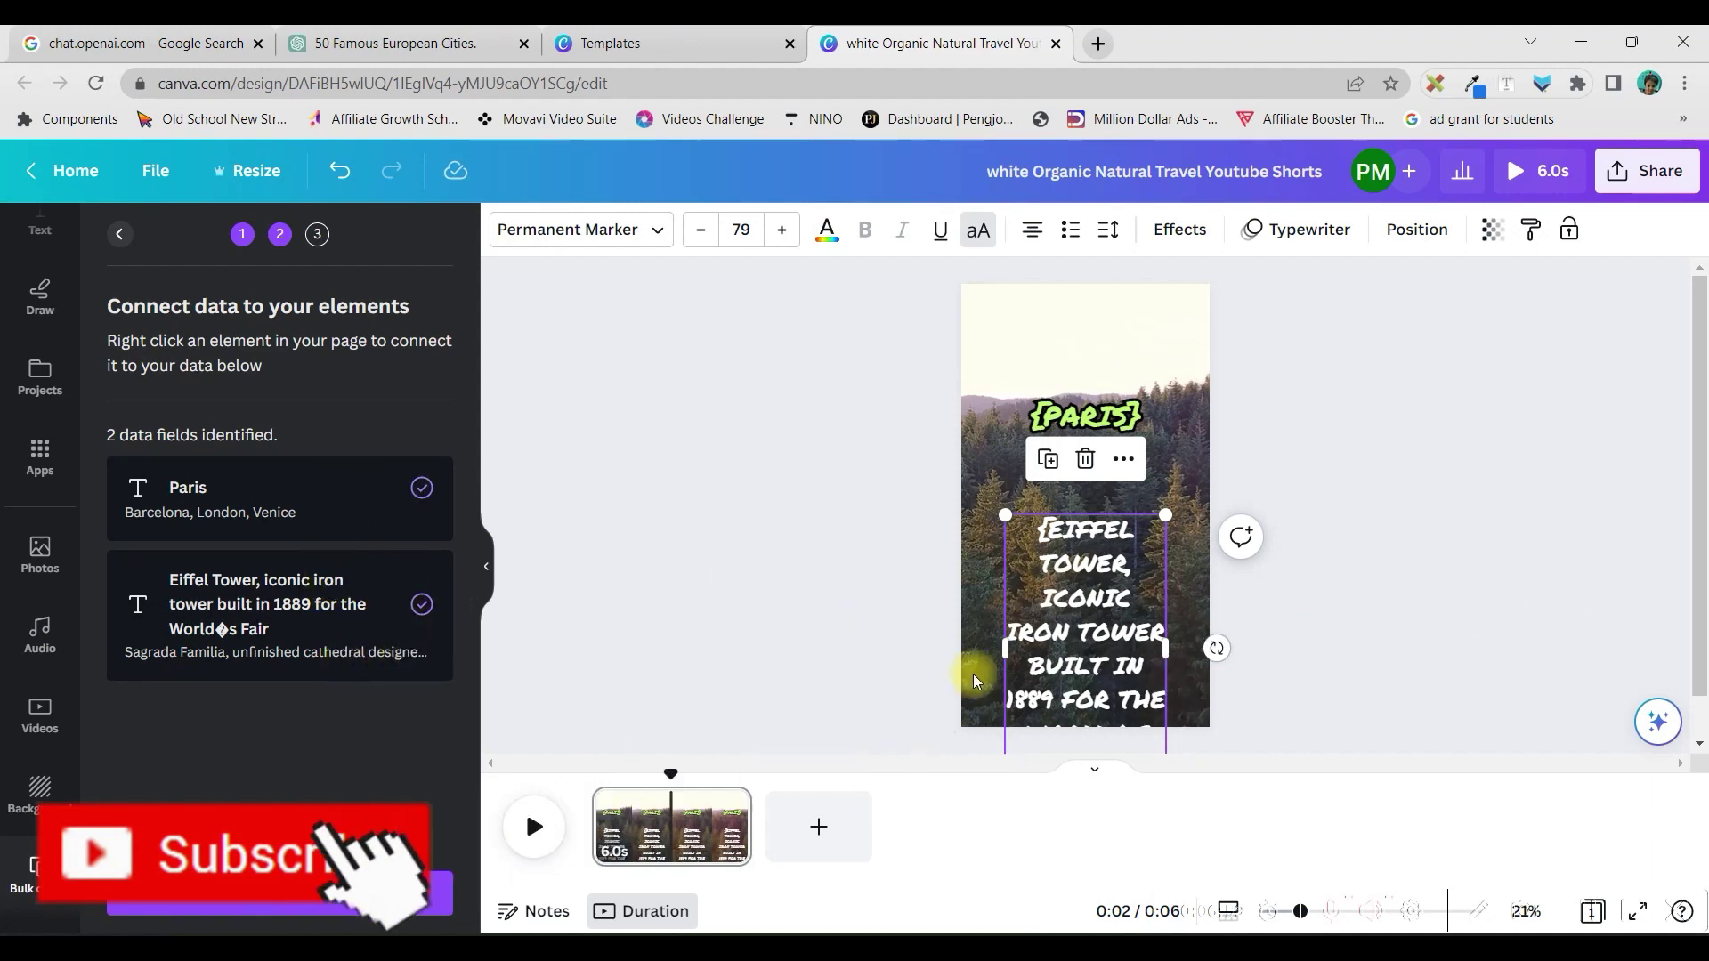
# Step: Shrink, widen and centre the Eiffel Tower description under the {PARIS} title, then continue to Apply data
pyautogui.moveTo(1093, 659); pyautogui.dragTo(1102, 577)
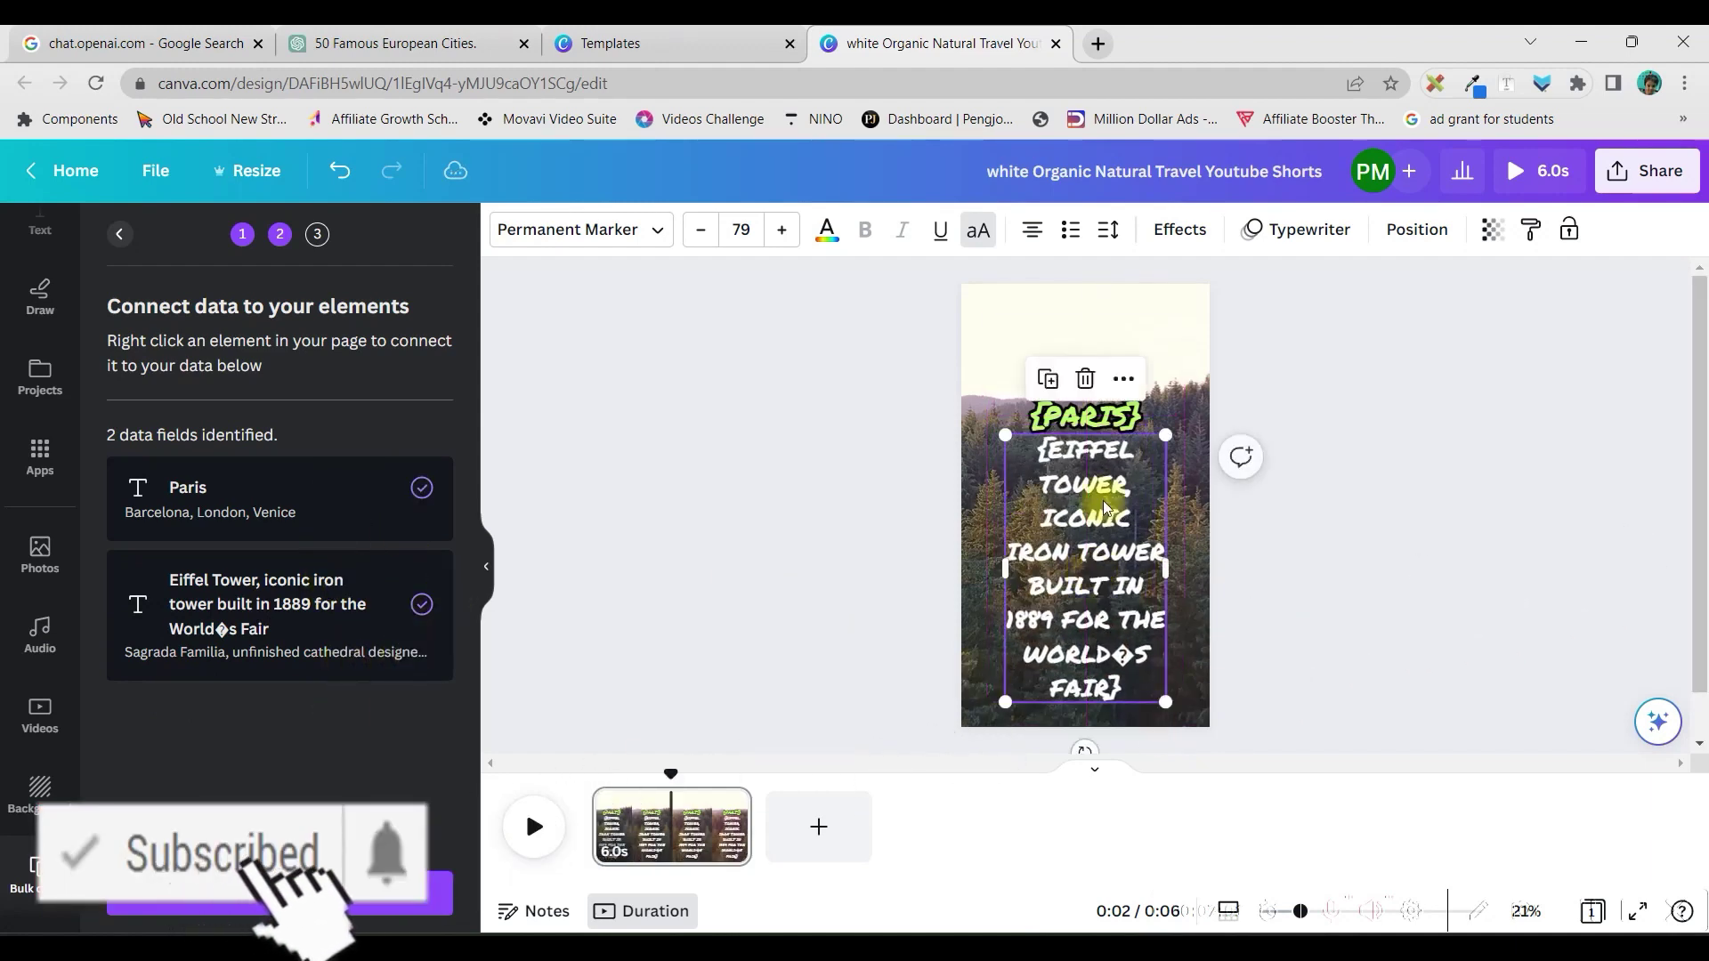
pyautogui.moveTo(1104, 433); pyautogui.dragTo(1103, 366)
pyautogui.click(1103, 472)
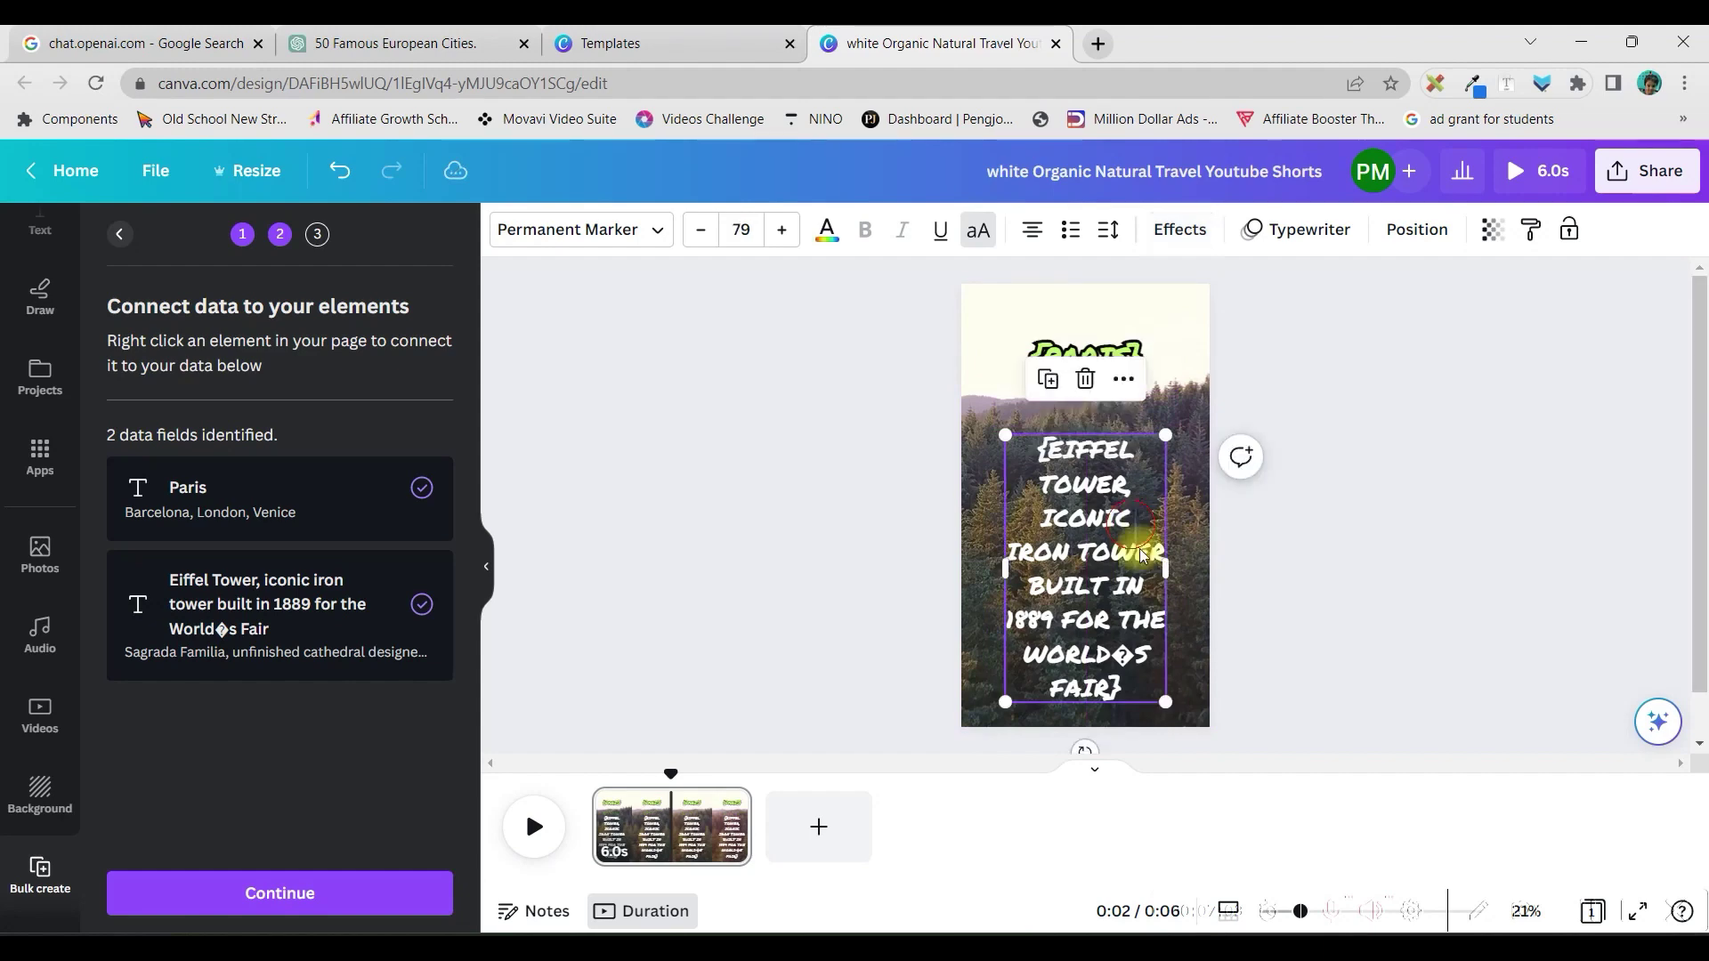
pyautogui.moveTo(1166, 704); pyautogui.dragTo(1114, 614)
pyautogui.moveTo(1114, 525); pyautogui.dragTo(1225, 532)
pyautogui.moveTo(1118, 485); pyautogui.dragTo(1091, 527)
pyautogui.moveTo(1110, 380); pyautogui.dragTo(1107, 407)
pyautogui.click(1116, 552)
pyautogui.moveTo(1118, 551); pyautogui.dragTo(1118, 551)
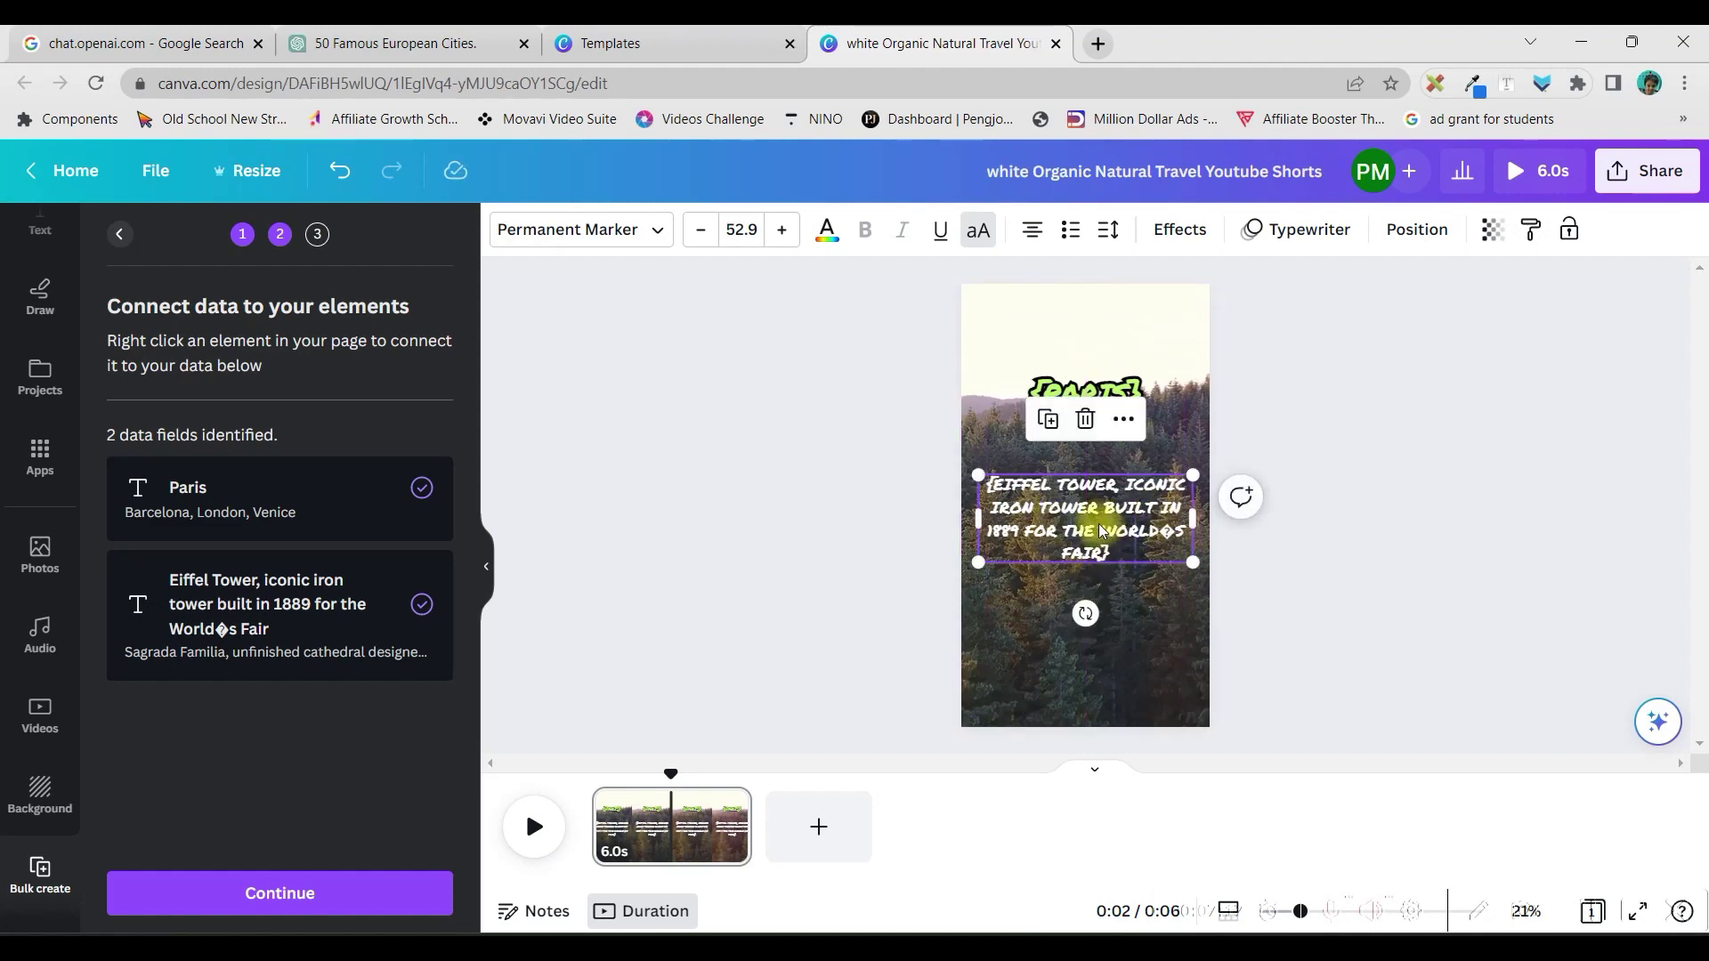
pyautogui.click(318, 893)
# Step: Select all data rows and generate 50 city pages into a new Bulk design
pyautogui.click(153, 390)
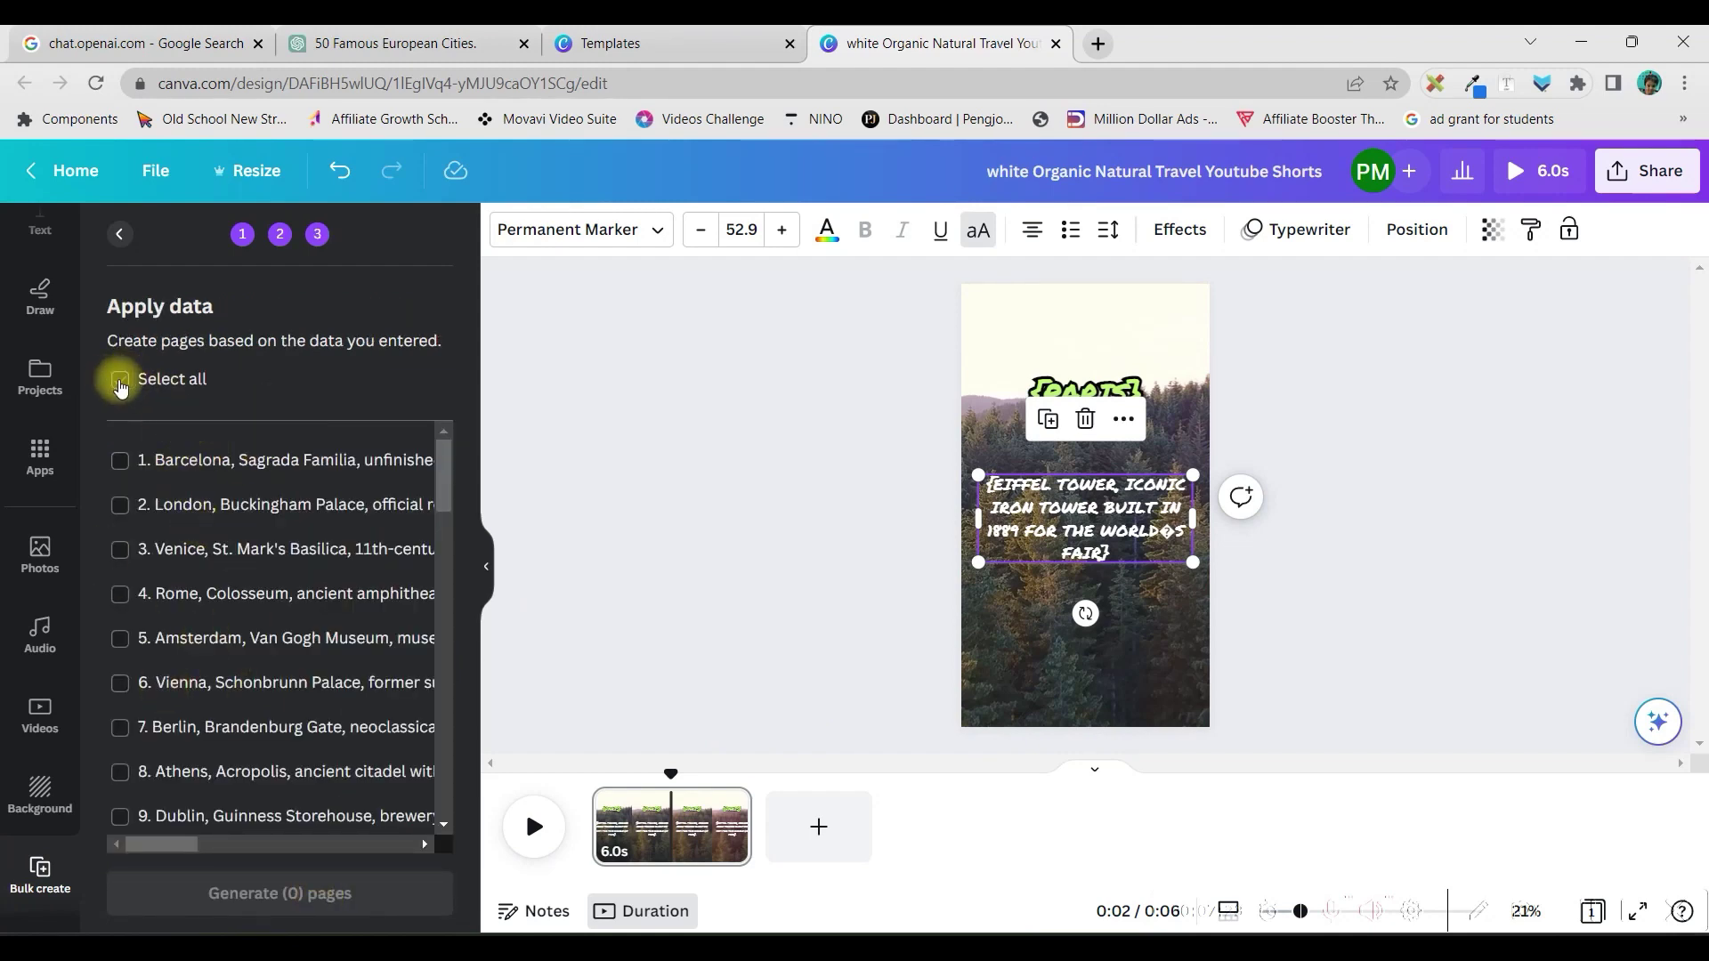
pyautogui.moveTo(440, 460); pyautogui.dragTo(252, 846)
pyautogui.click(269, 894)
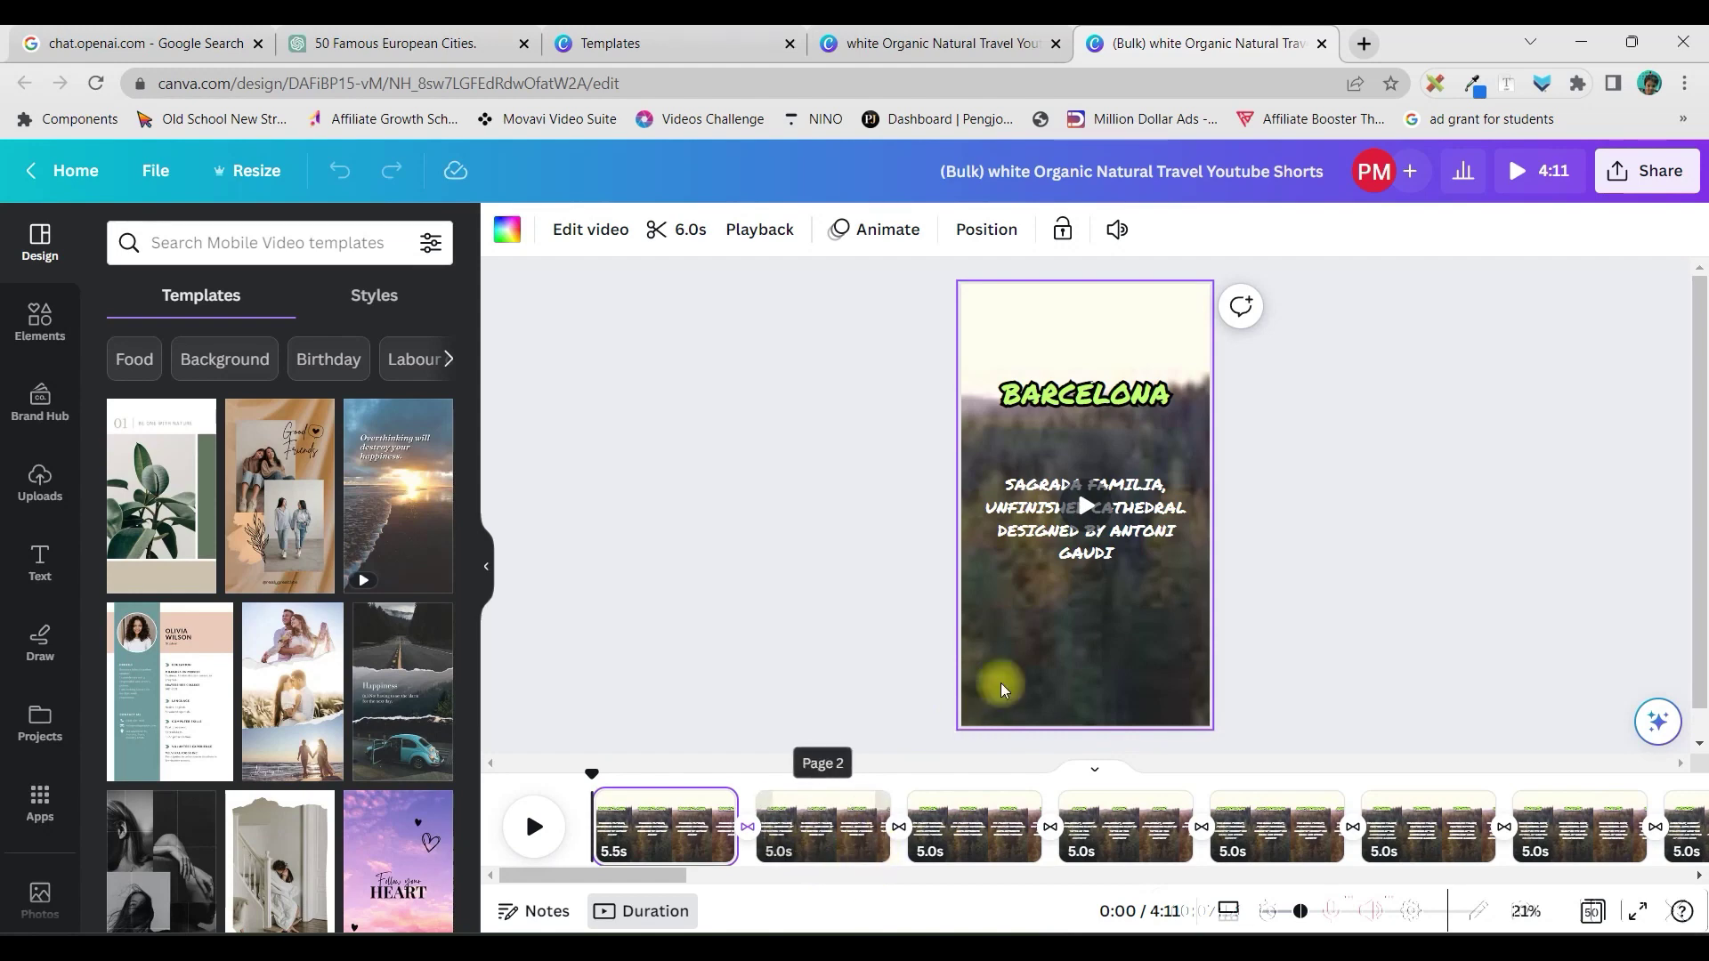
# Step: On the London page, detach the forest video from the background and delete it
pyautogui.click(1033, 570)
pyautogui.click(838, 854)
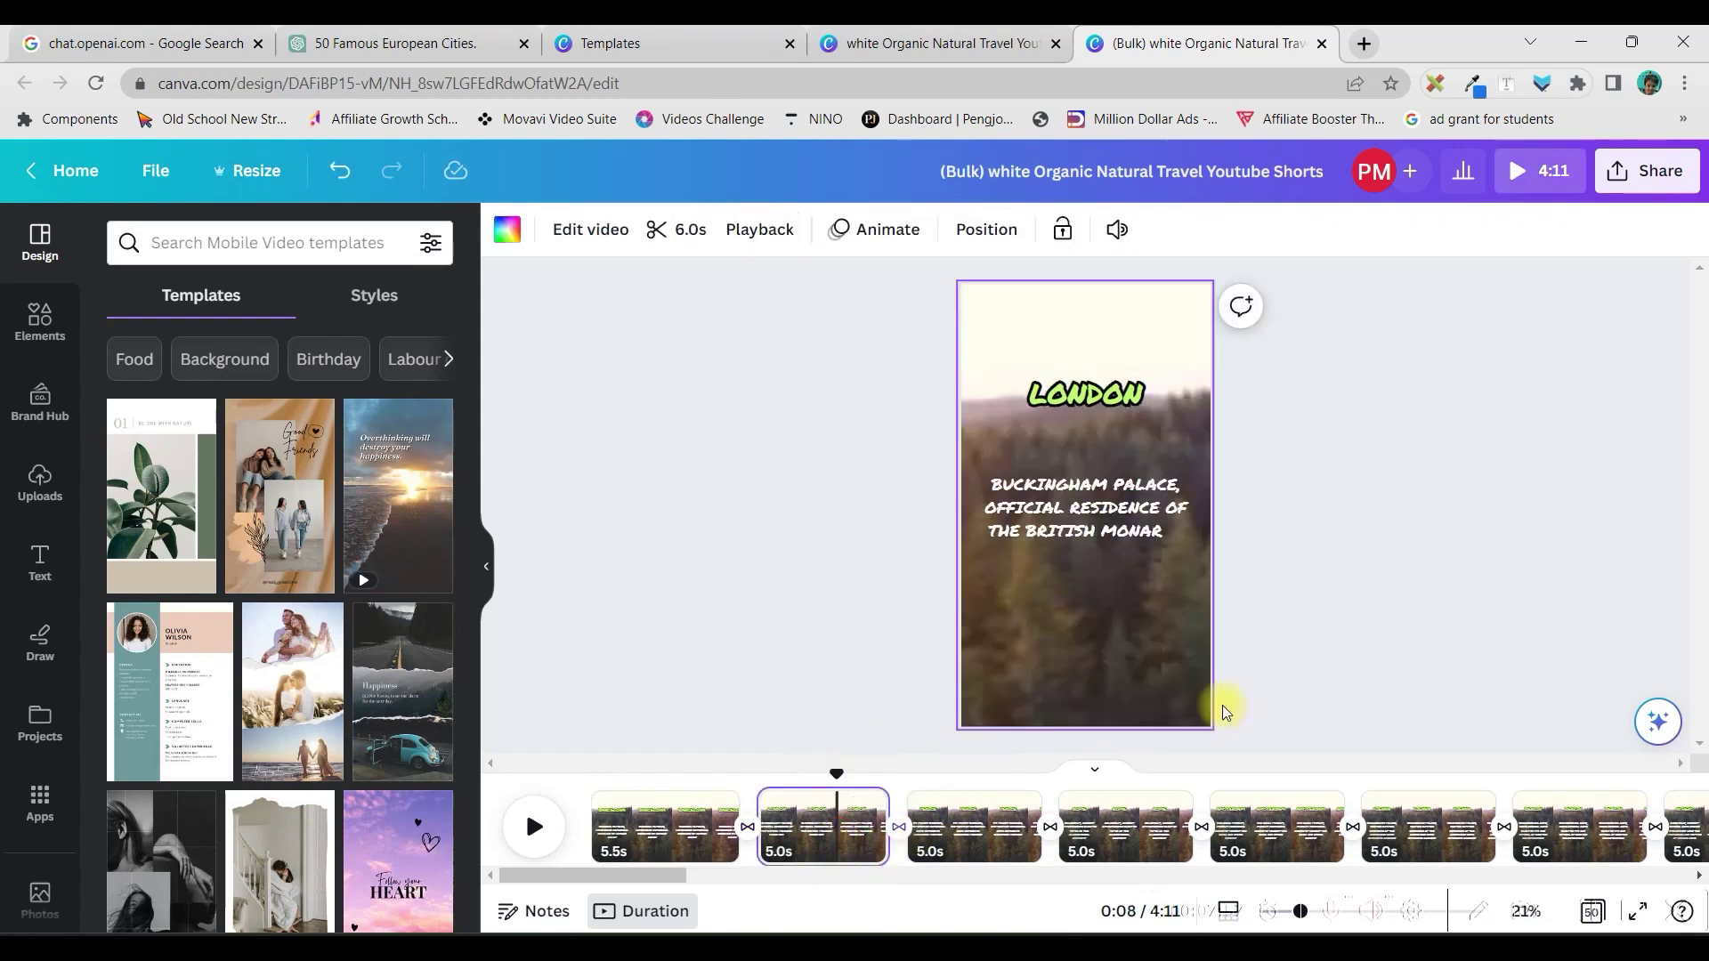
pyautogui.rightClick(1104, 598)
pyautogui.click(1054, 612)
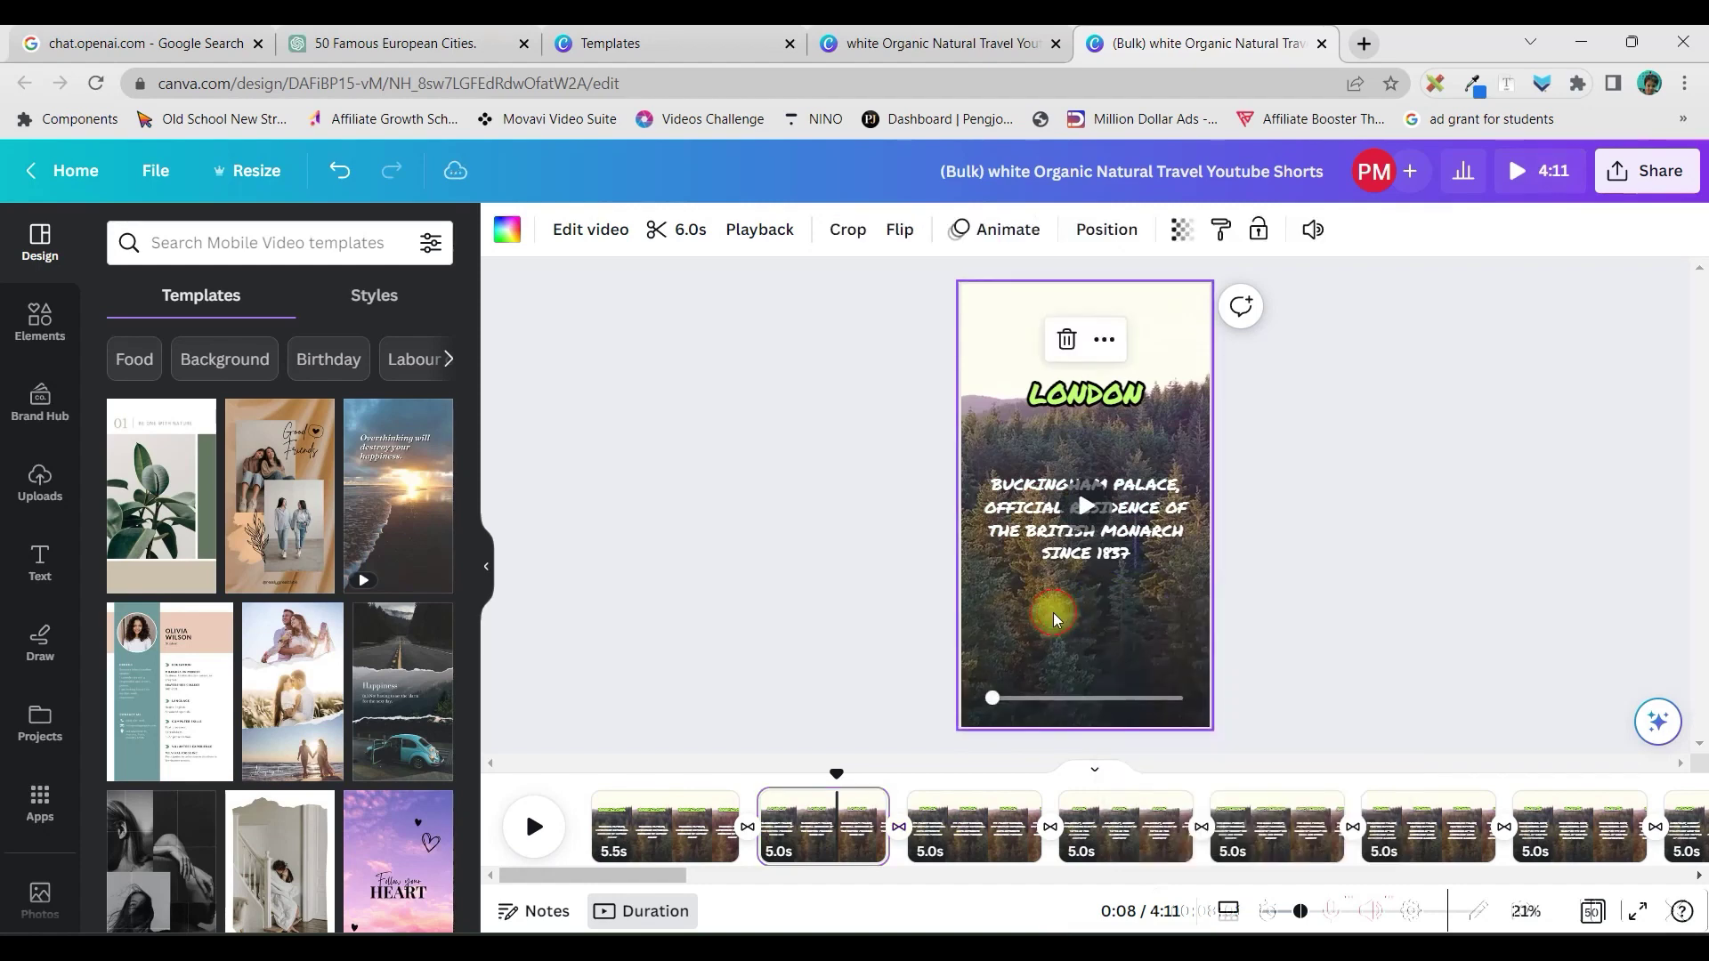
pyautogui.rightClick(995, 337)
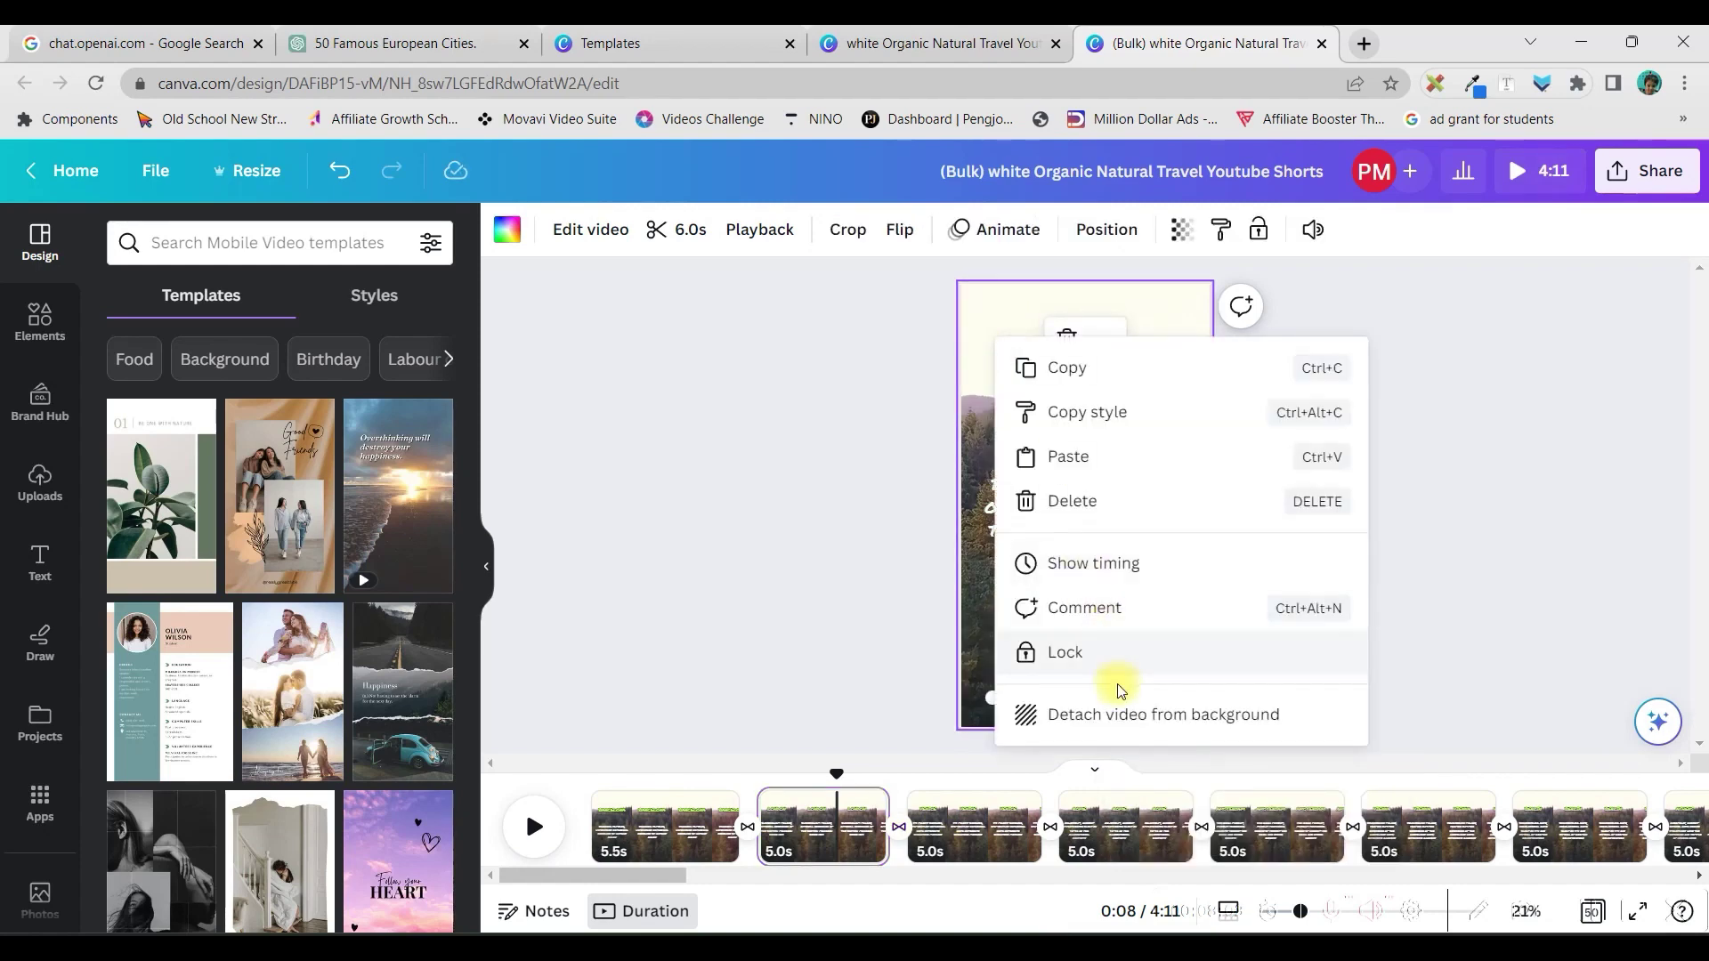
pyautogui.click(1119, 717)
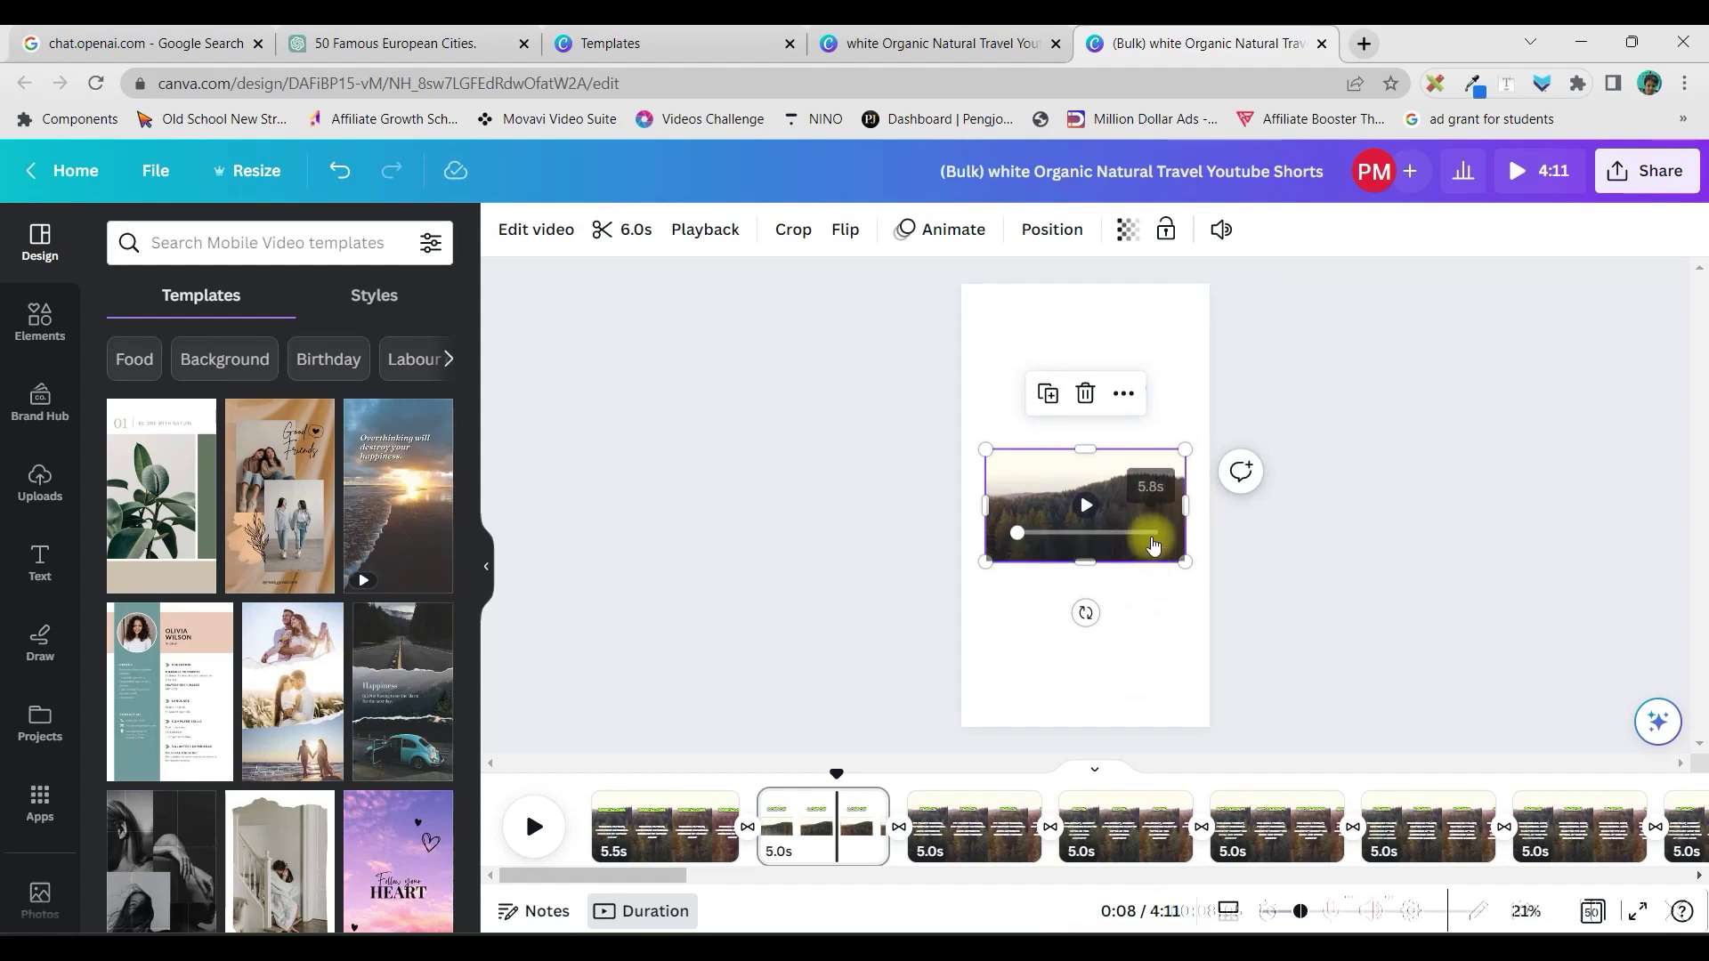
pyautogui.press('Delete')
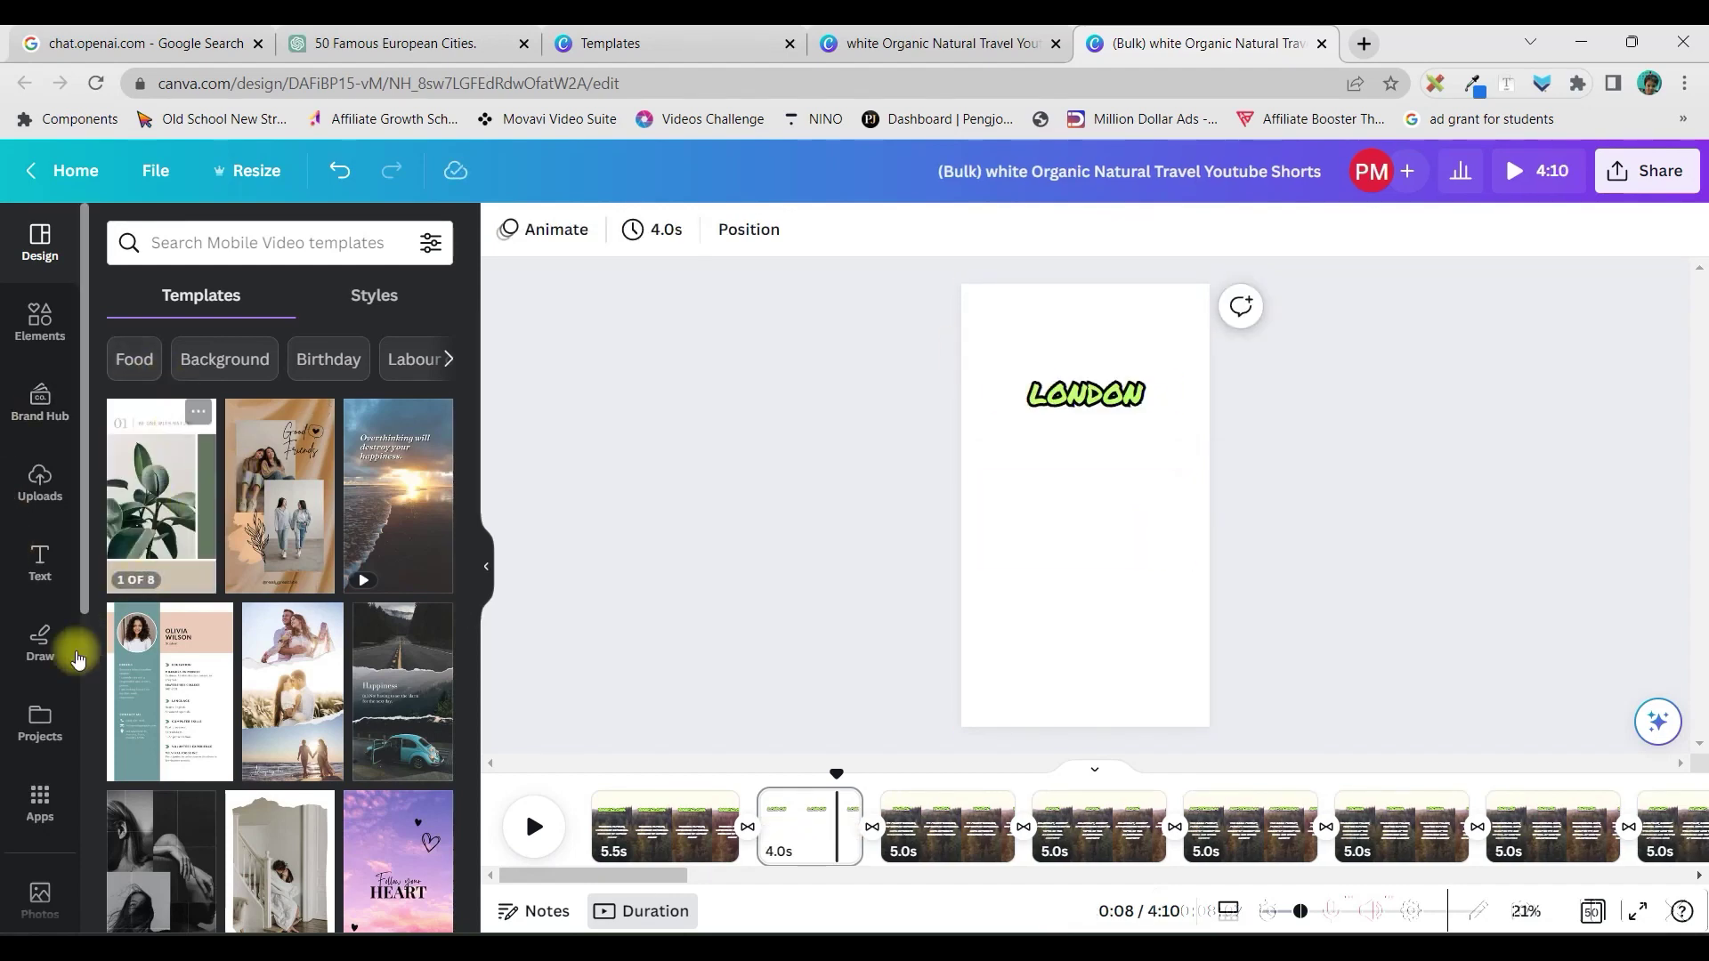
# Step: Search the stock video library for London footage
pyautogui.scroll(-4, 40, 401)
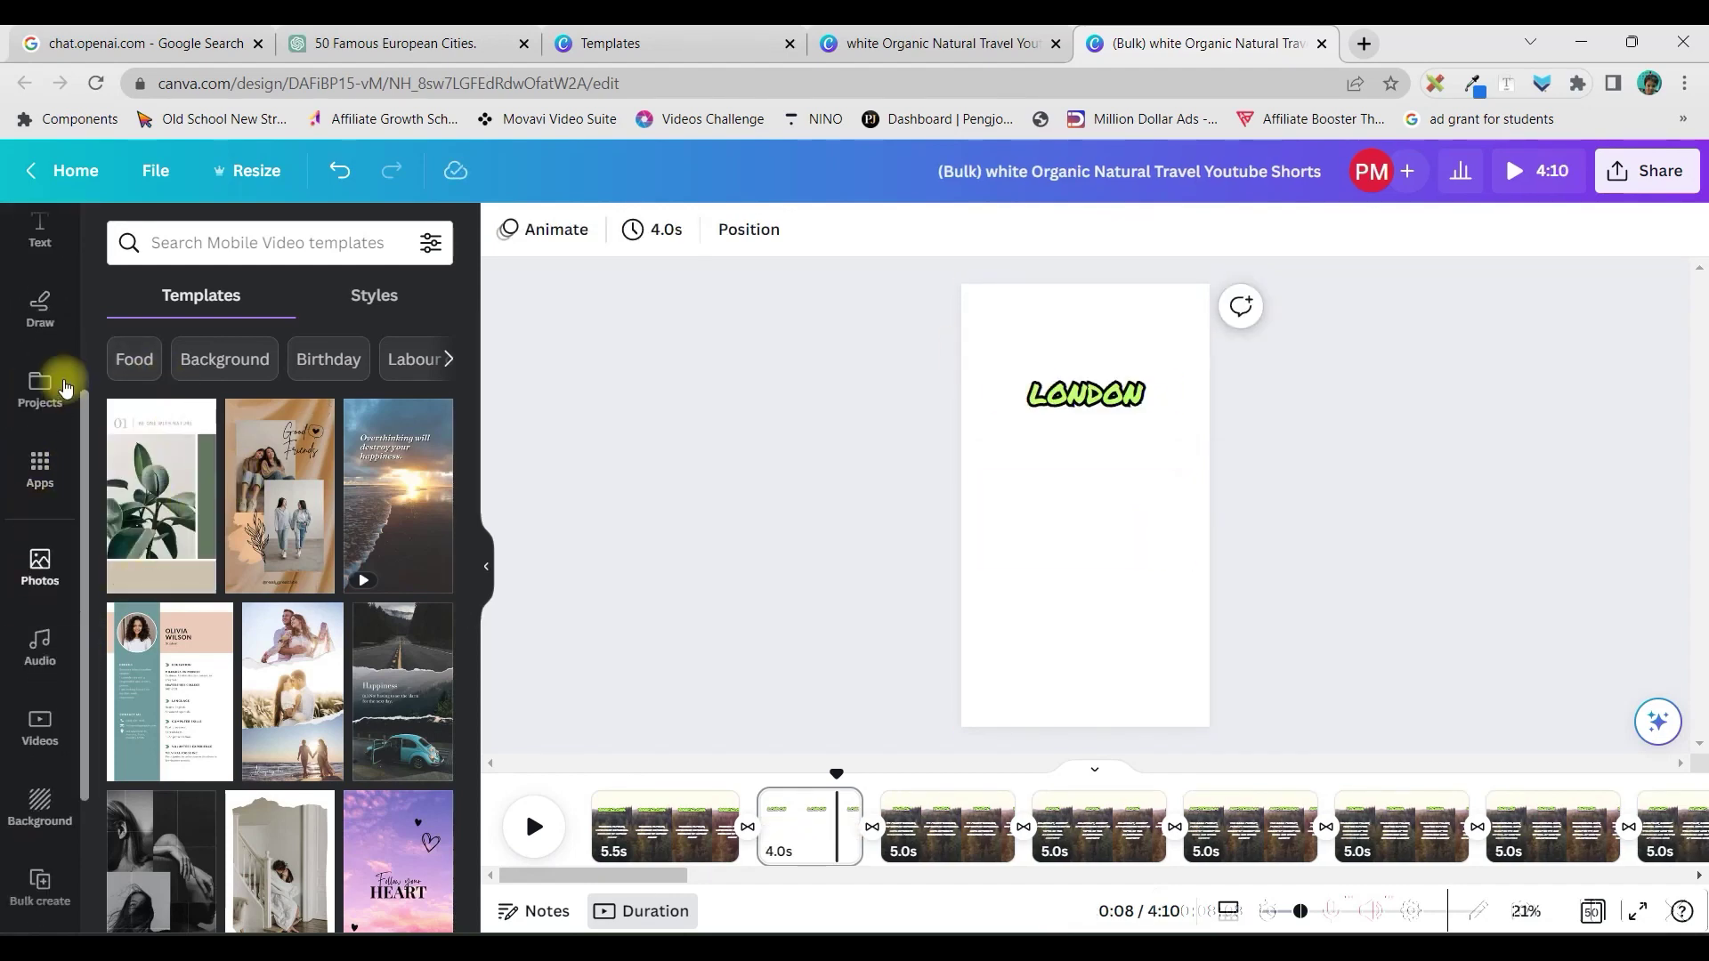
pyautogui.click(35, 728)
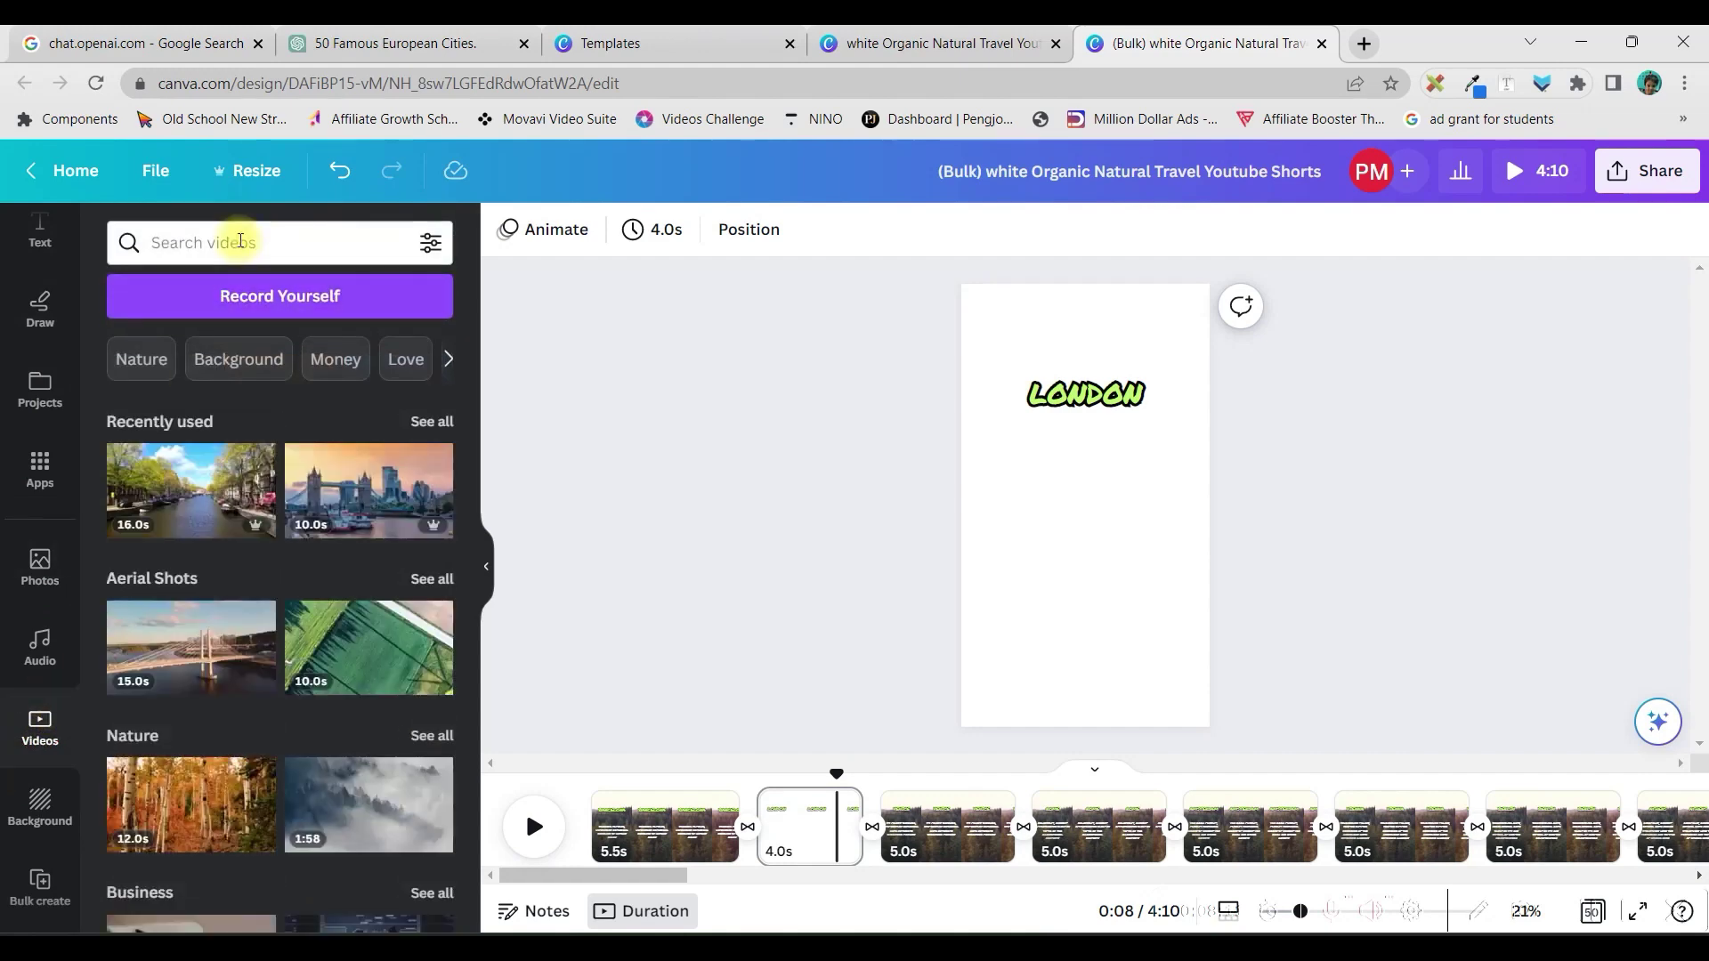
pyautogui.write('London')
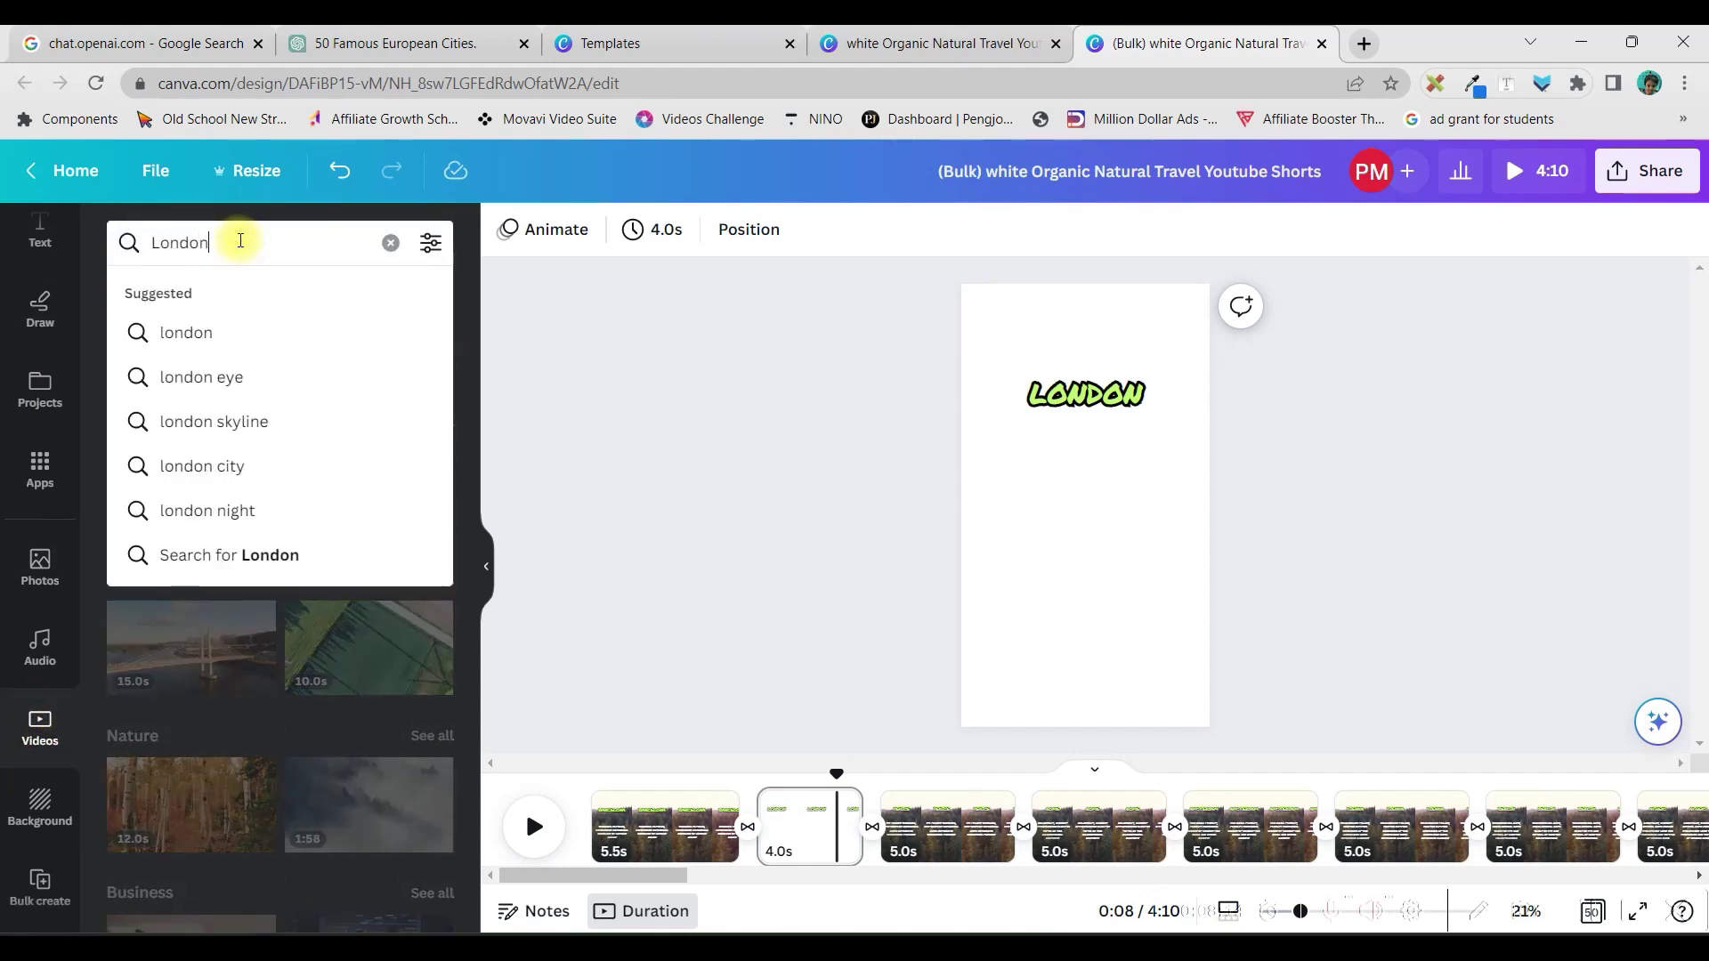
pyautogui.press('Return')
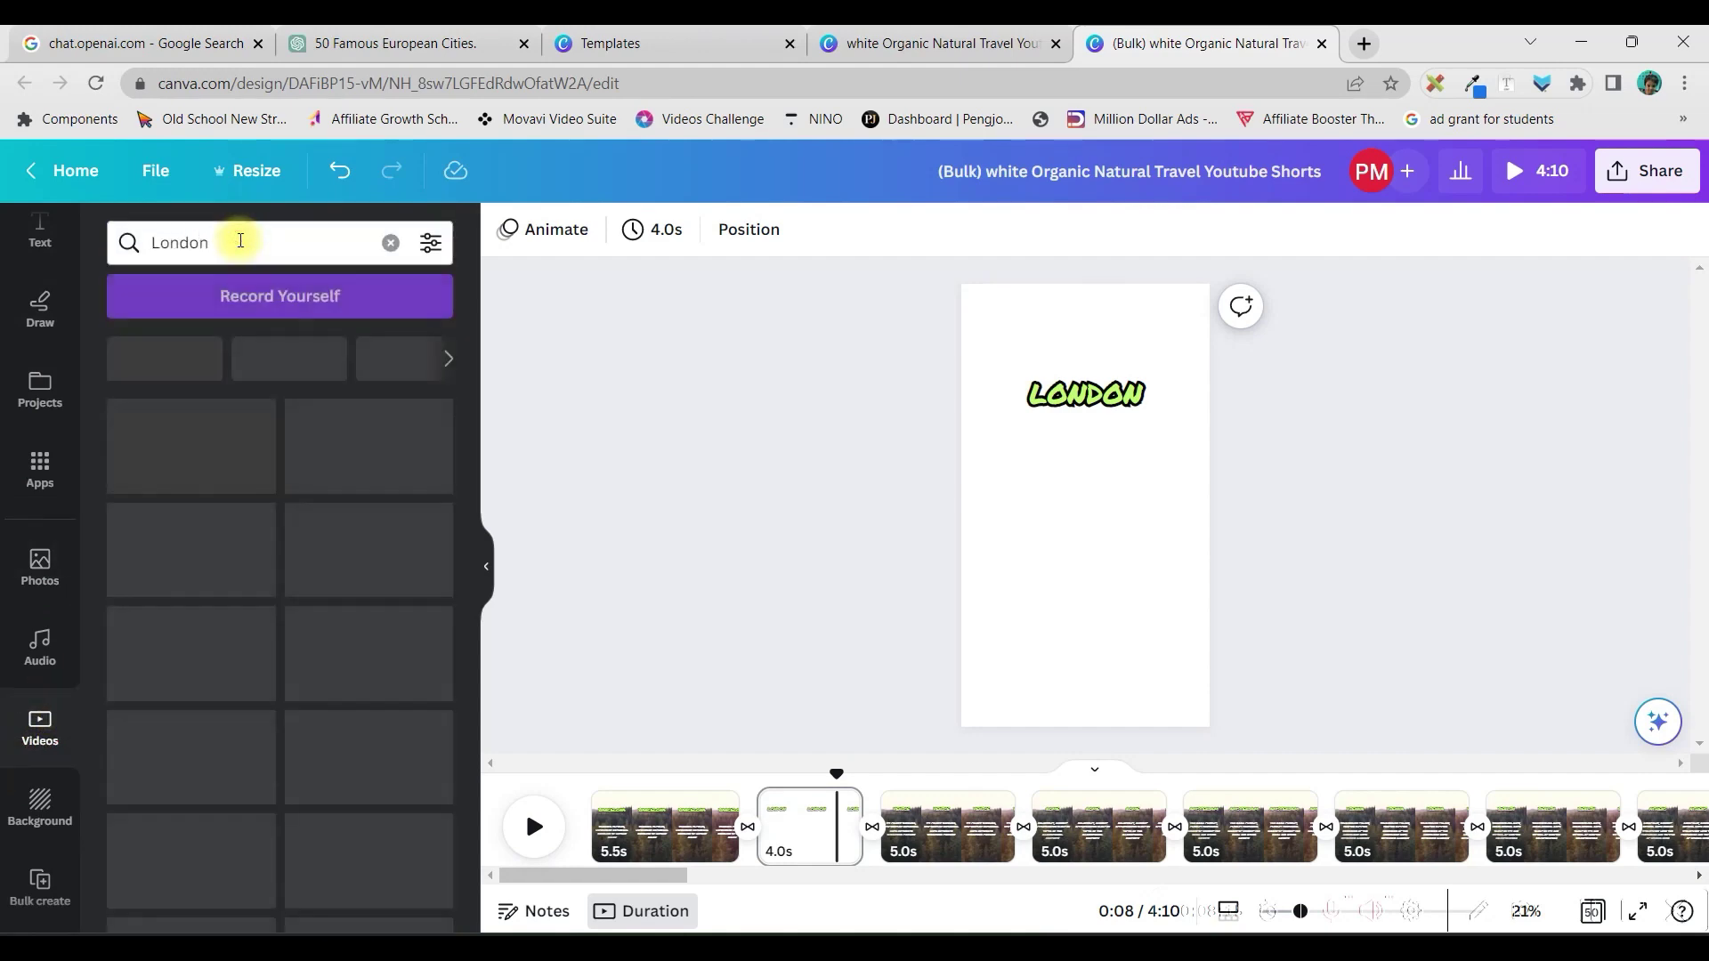
pyautogui.scroll(-5, 344, 565)
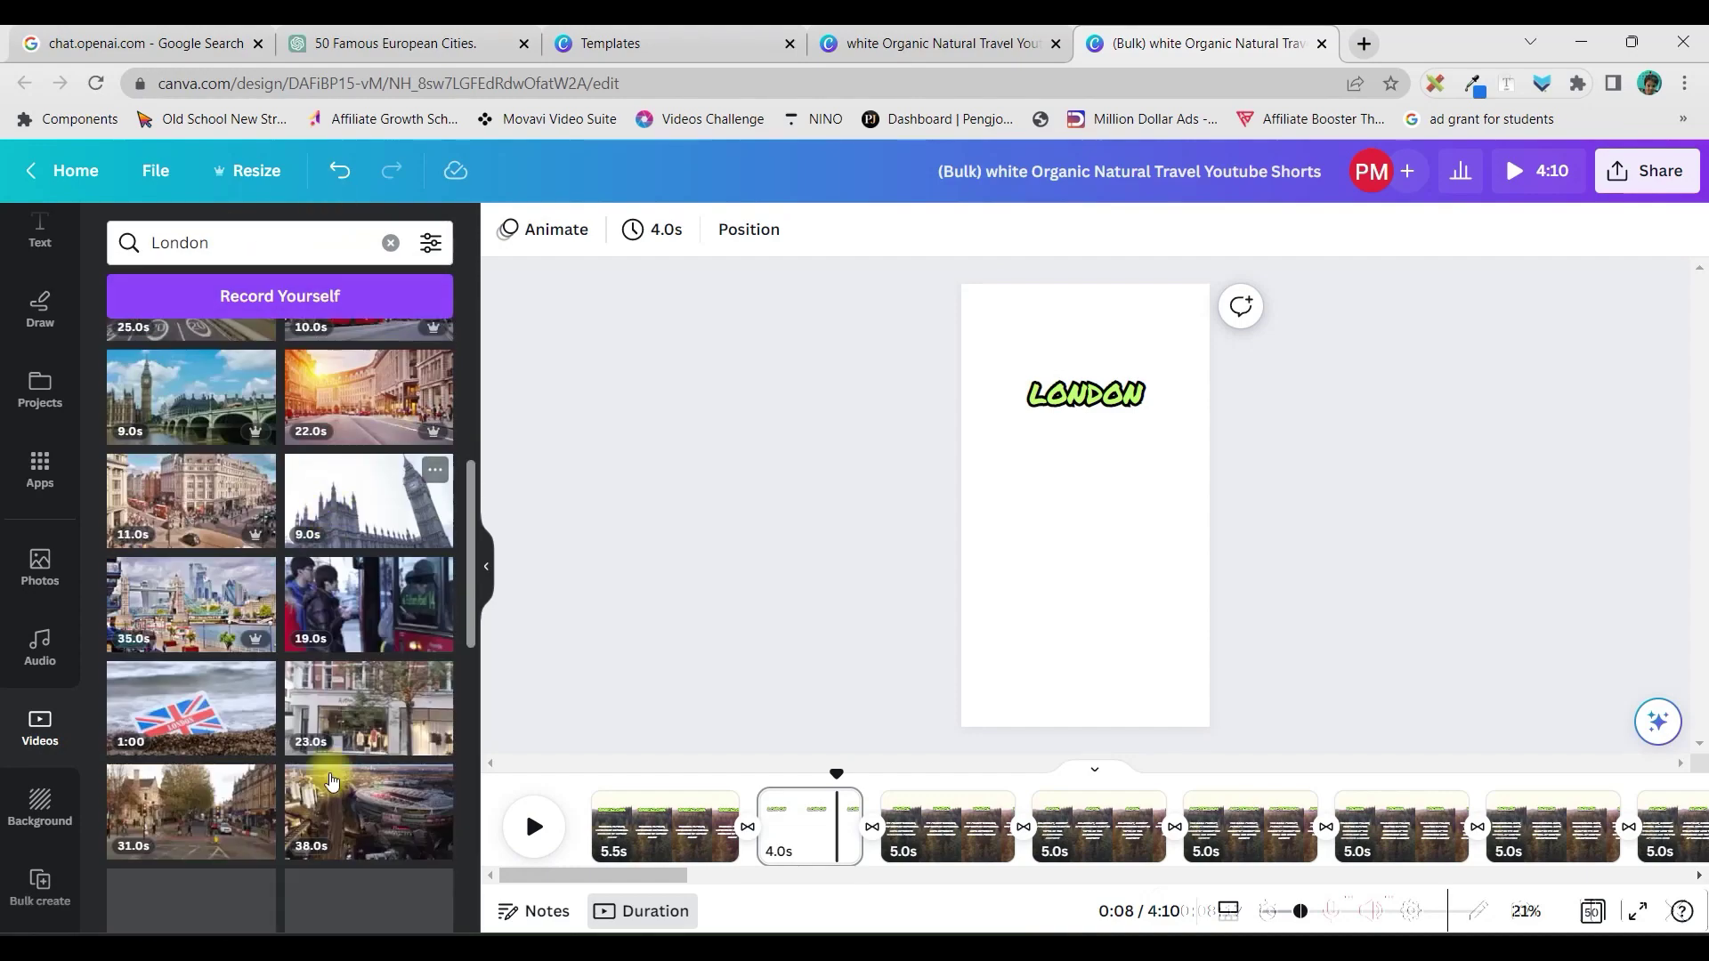
pyautogui.scroll(-3, 297, 763)
pyautogui.scroll(8, 292, 730)
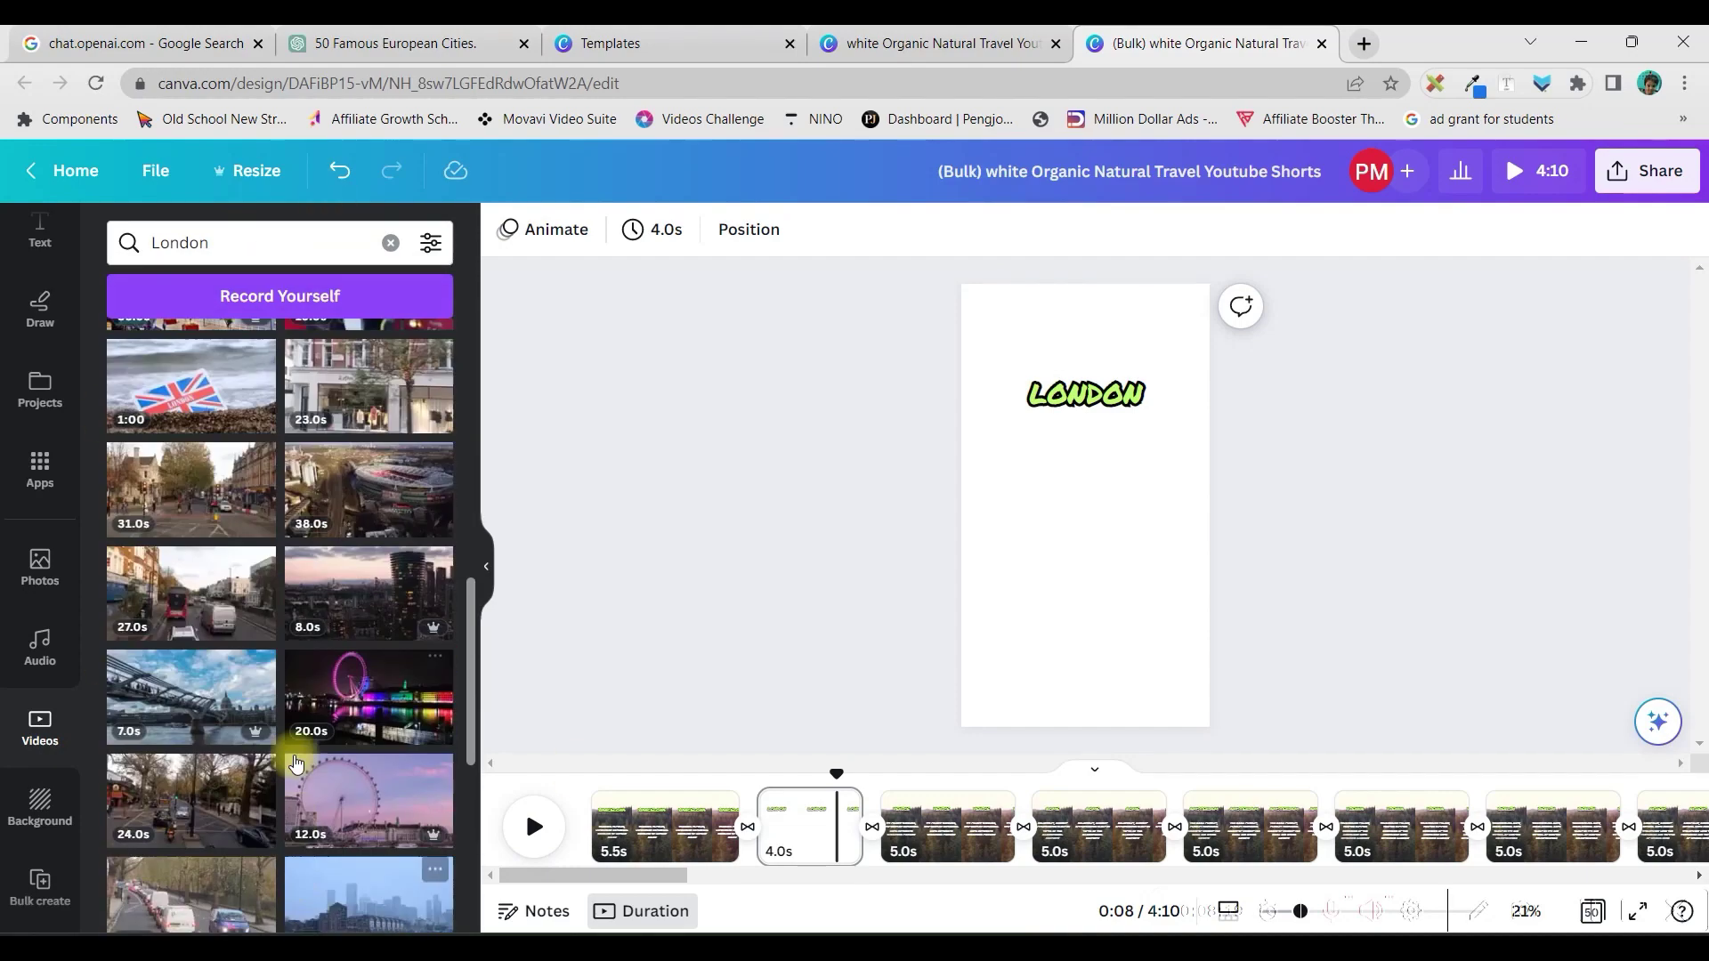
pyautogui.scroll(-3, 283, 658)
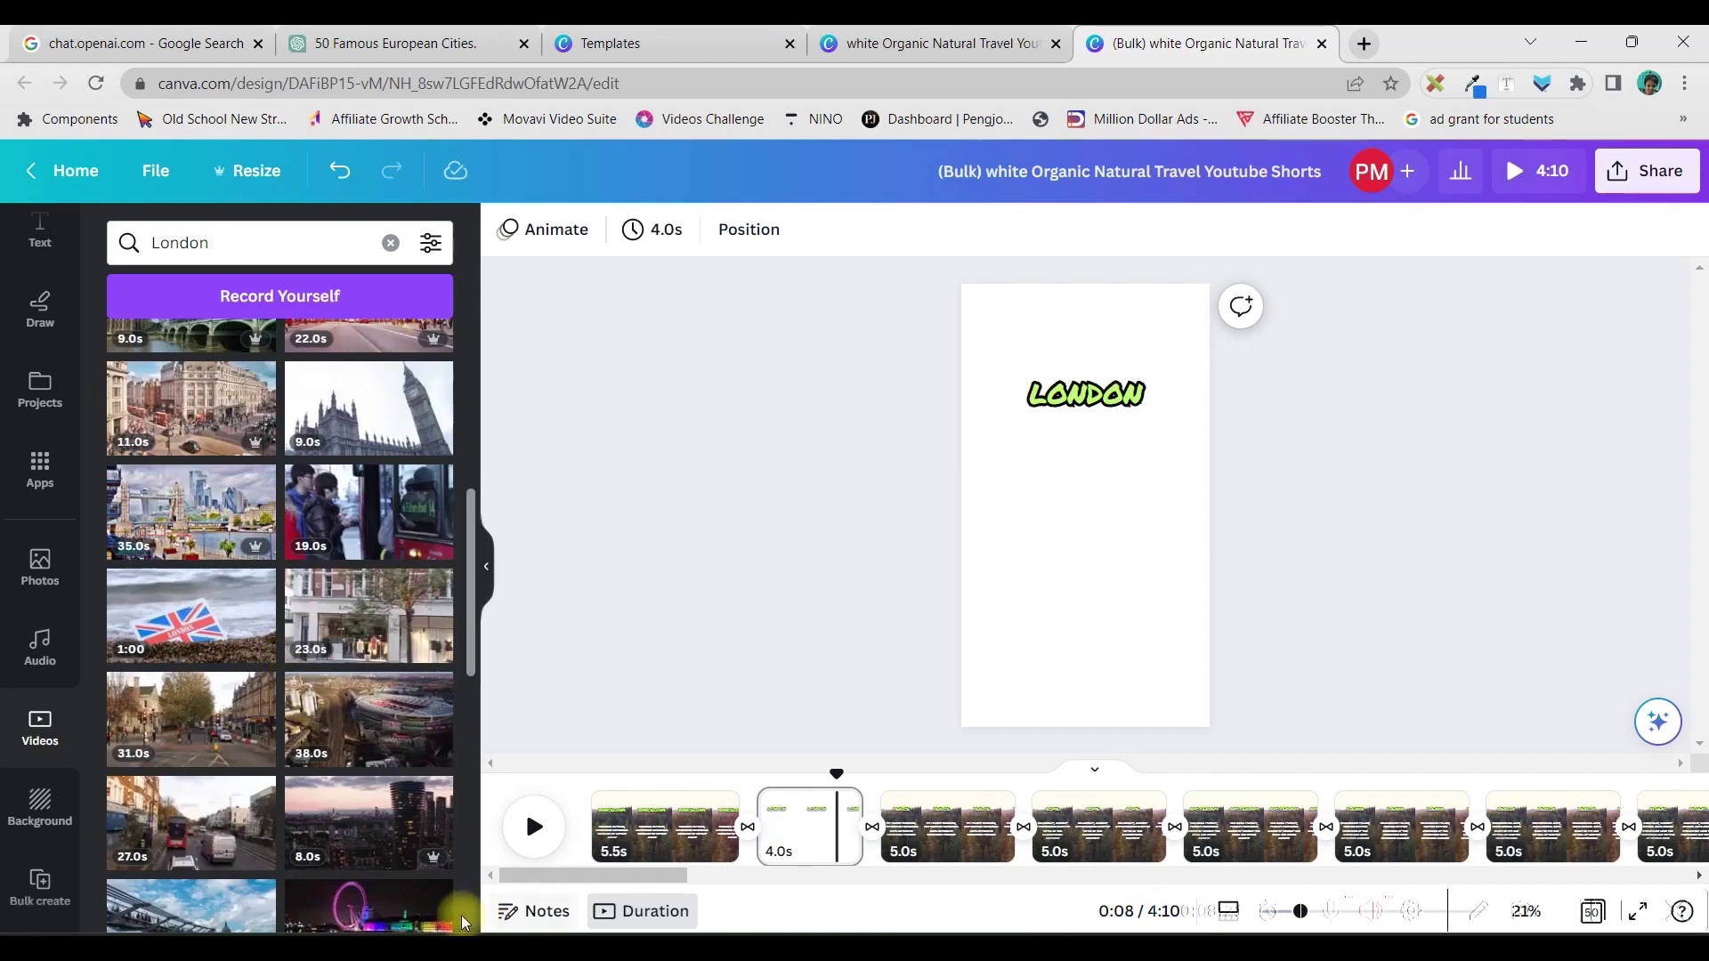
# Step: Add the night London Eye clip, set it as the page background, and lower the caption
pyautogui.click(351, 915)
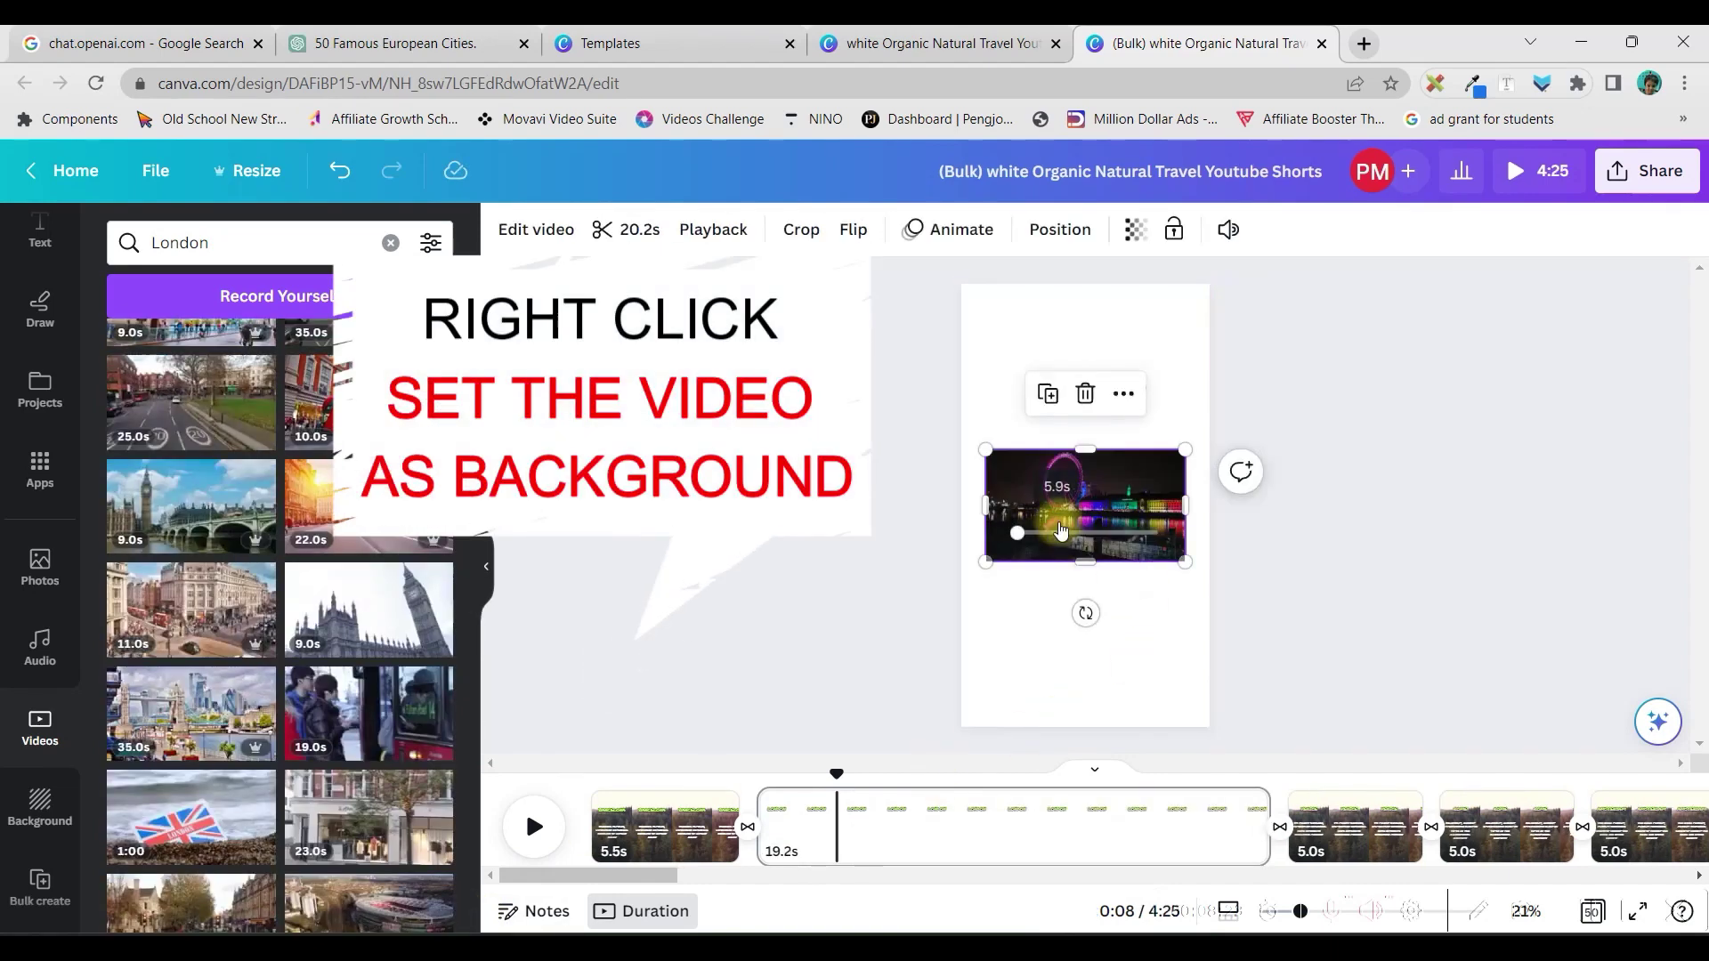
pyautogui.rightClick(1061, 521)
pyautogui.rightClick(1061, 522)
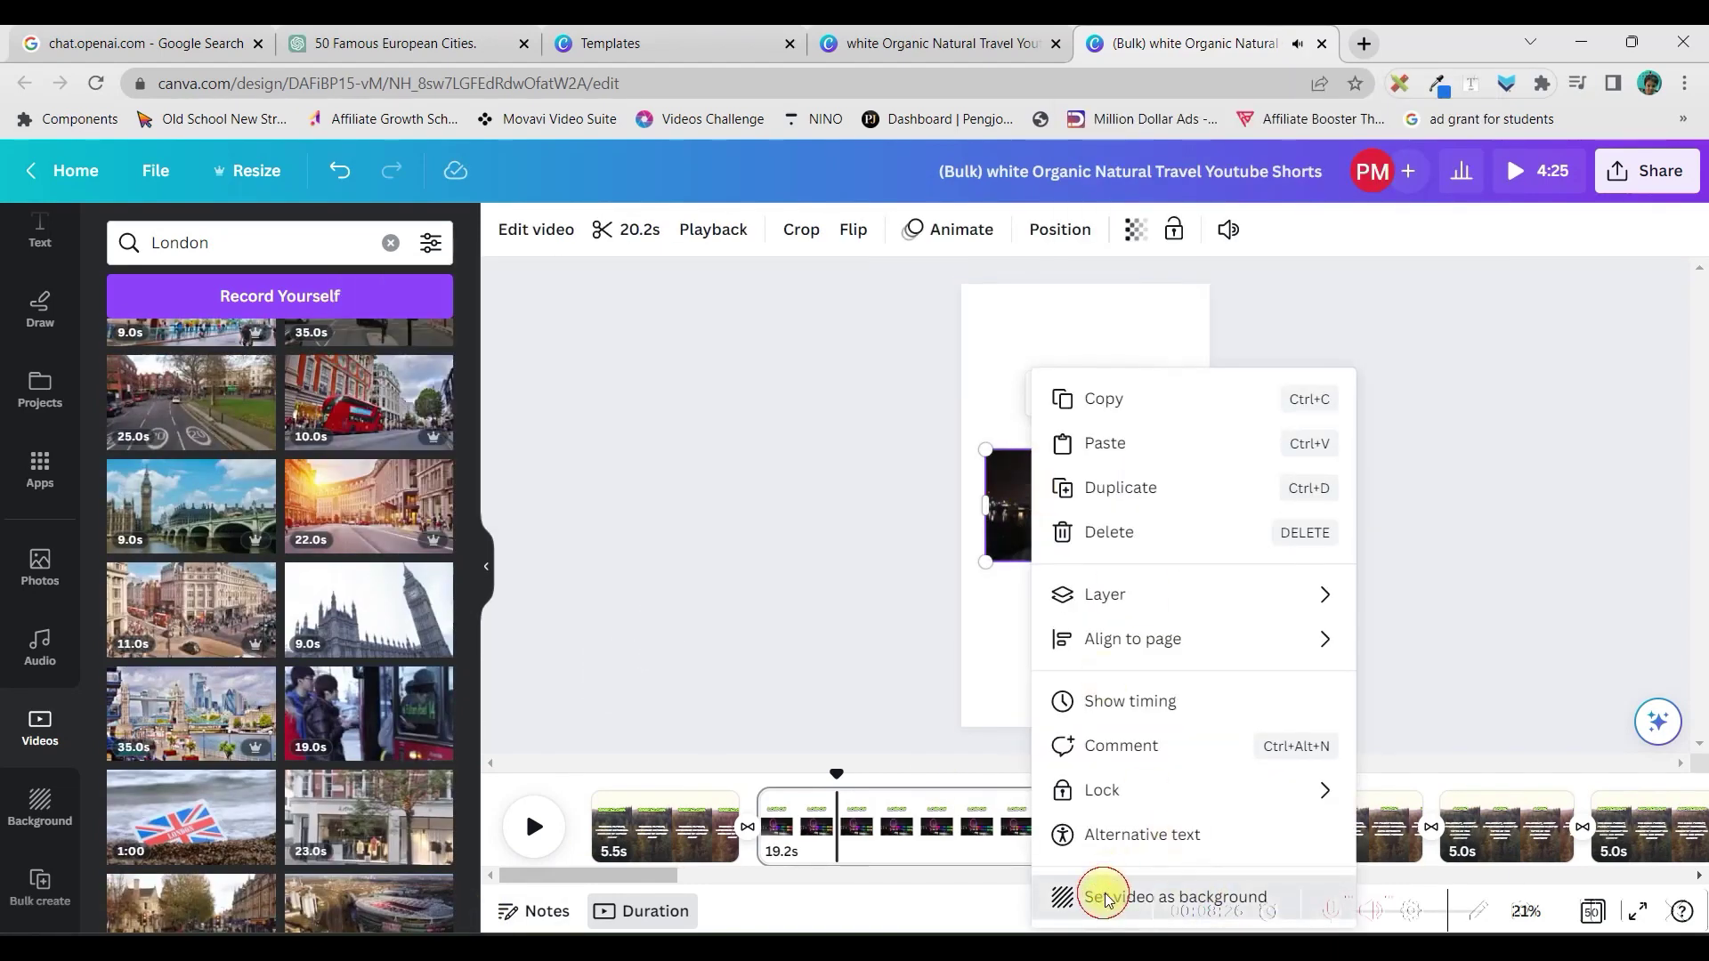
pyautogui.click(1100, 895)
pyautogui.moveTo(1102, 551); pyautogui.dragTo(1097, 579)
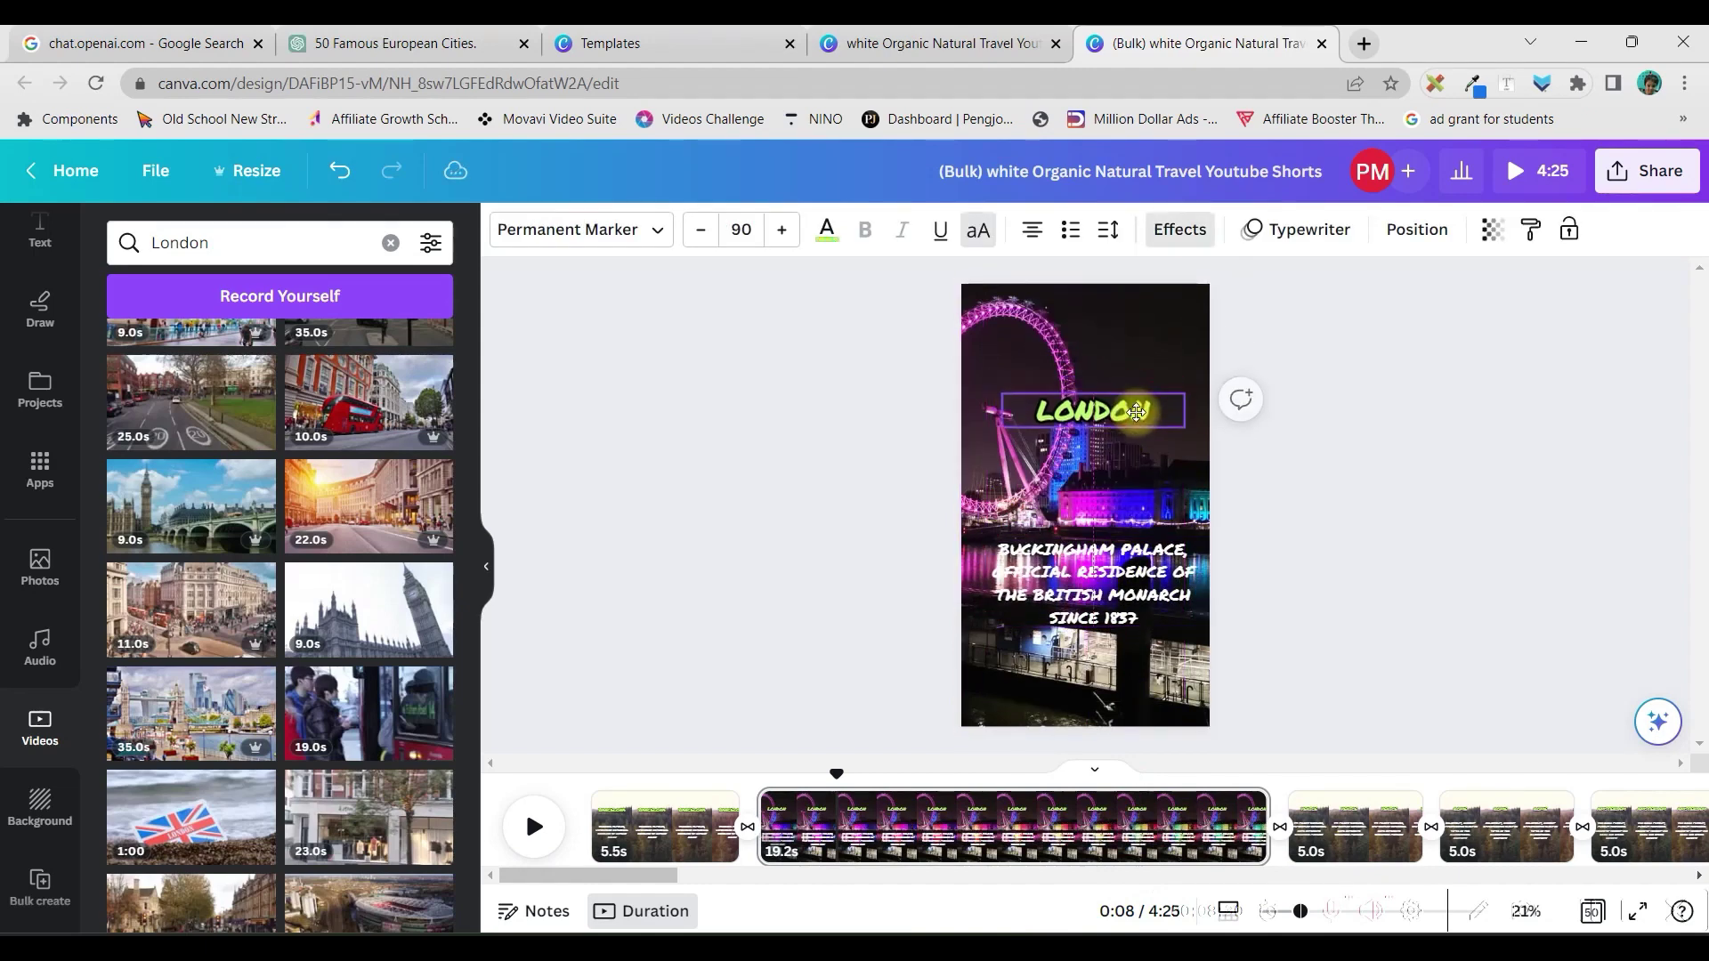
# Step: Give the London caption a dark Background effect box and drag it near the page bottom
pyautogui.click(1181, 231)
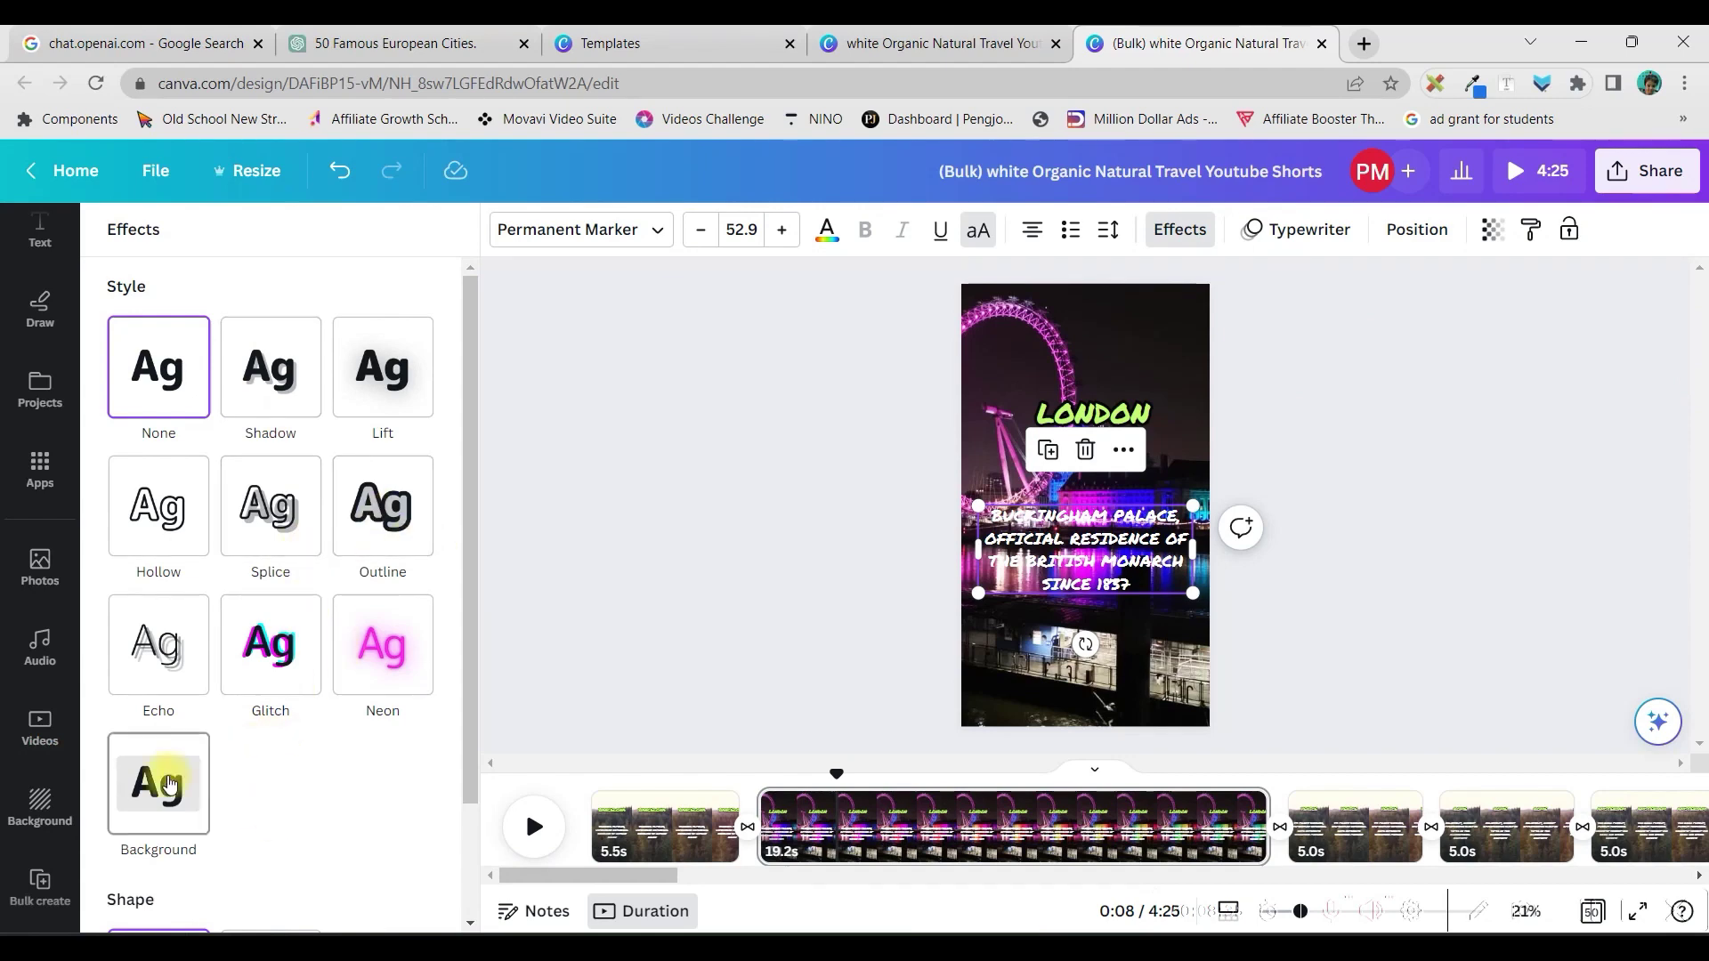
pyautogui.click(1193, 228)
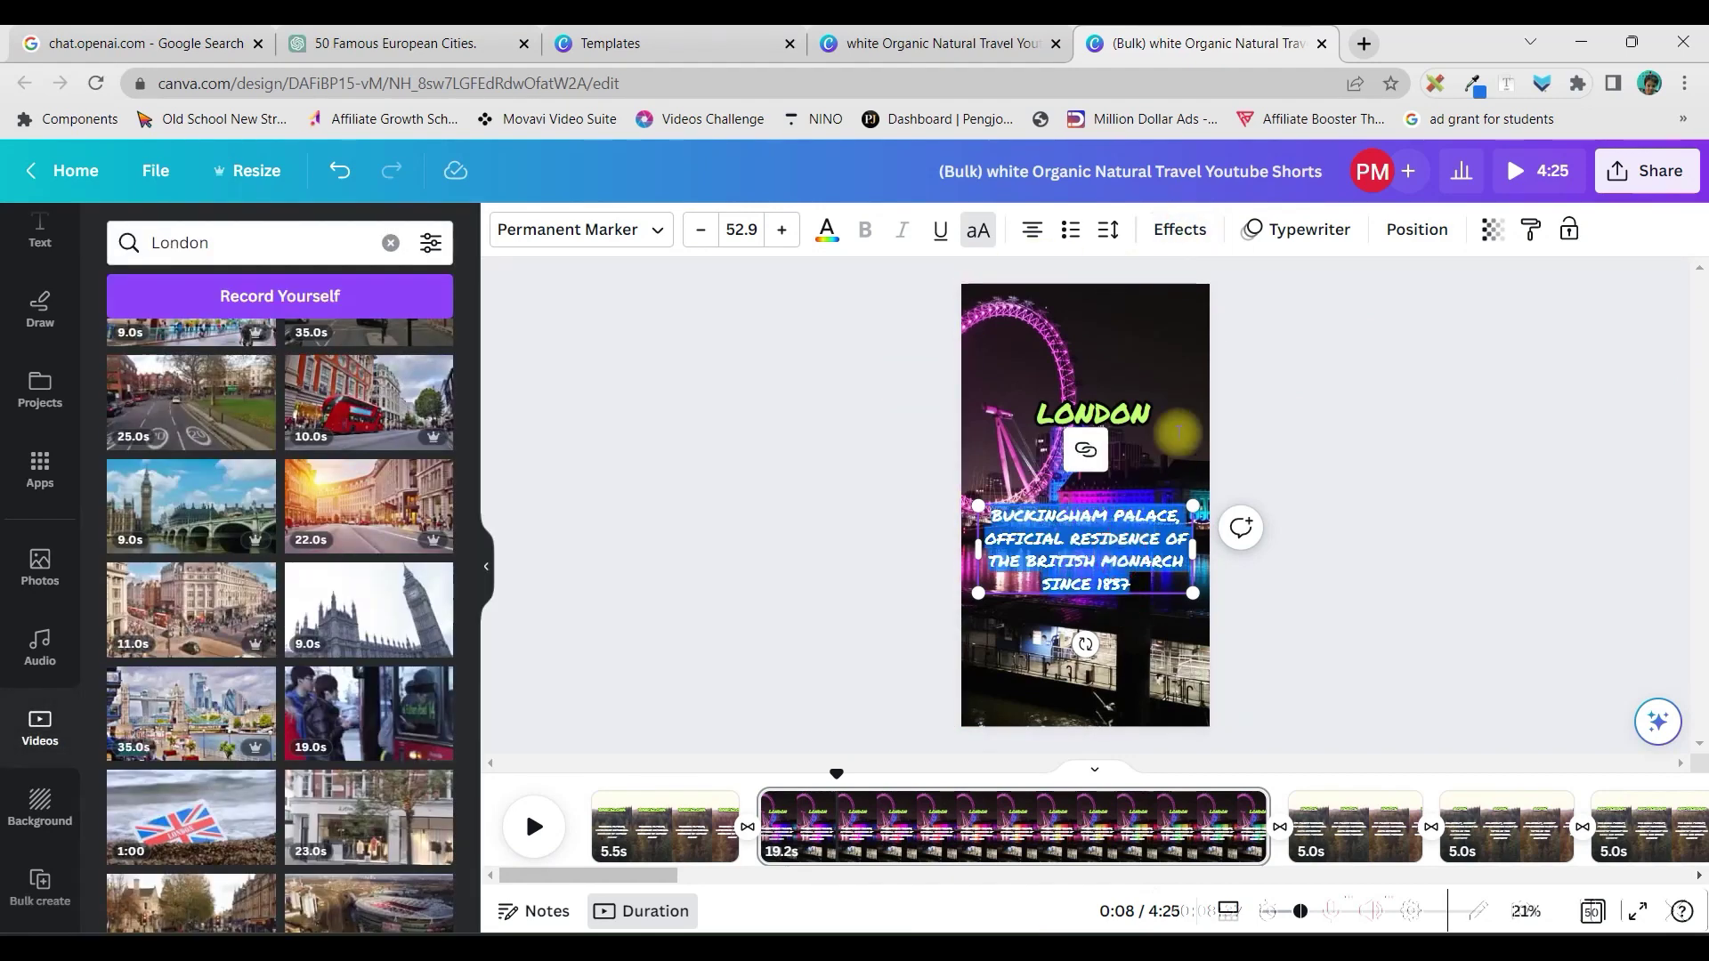
pyautogui.click(1181, 230)
pyautogui.click(156, 787)
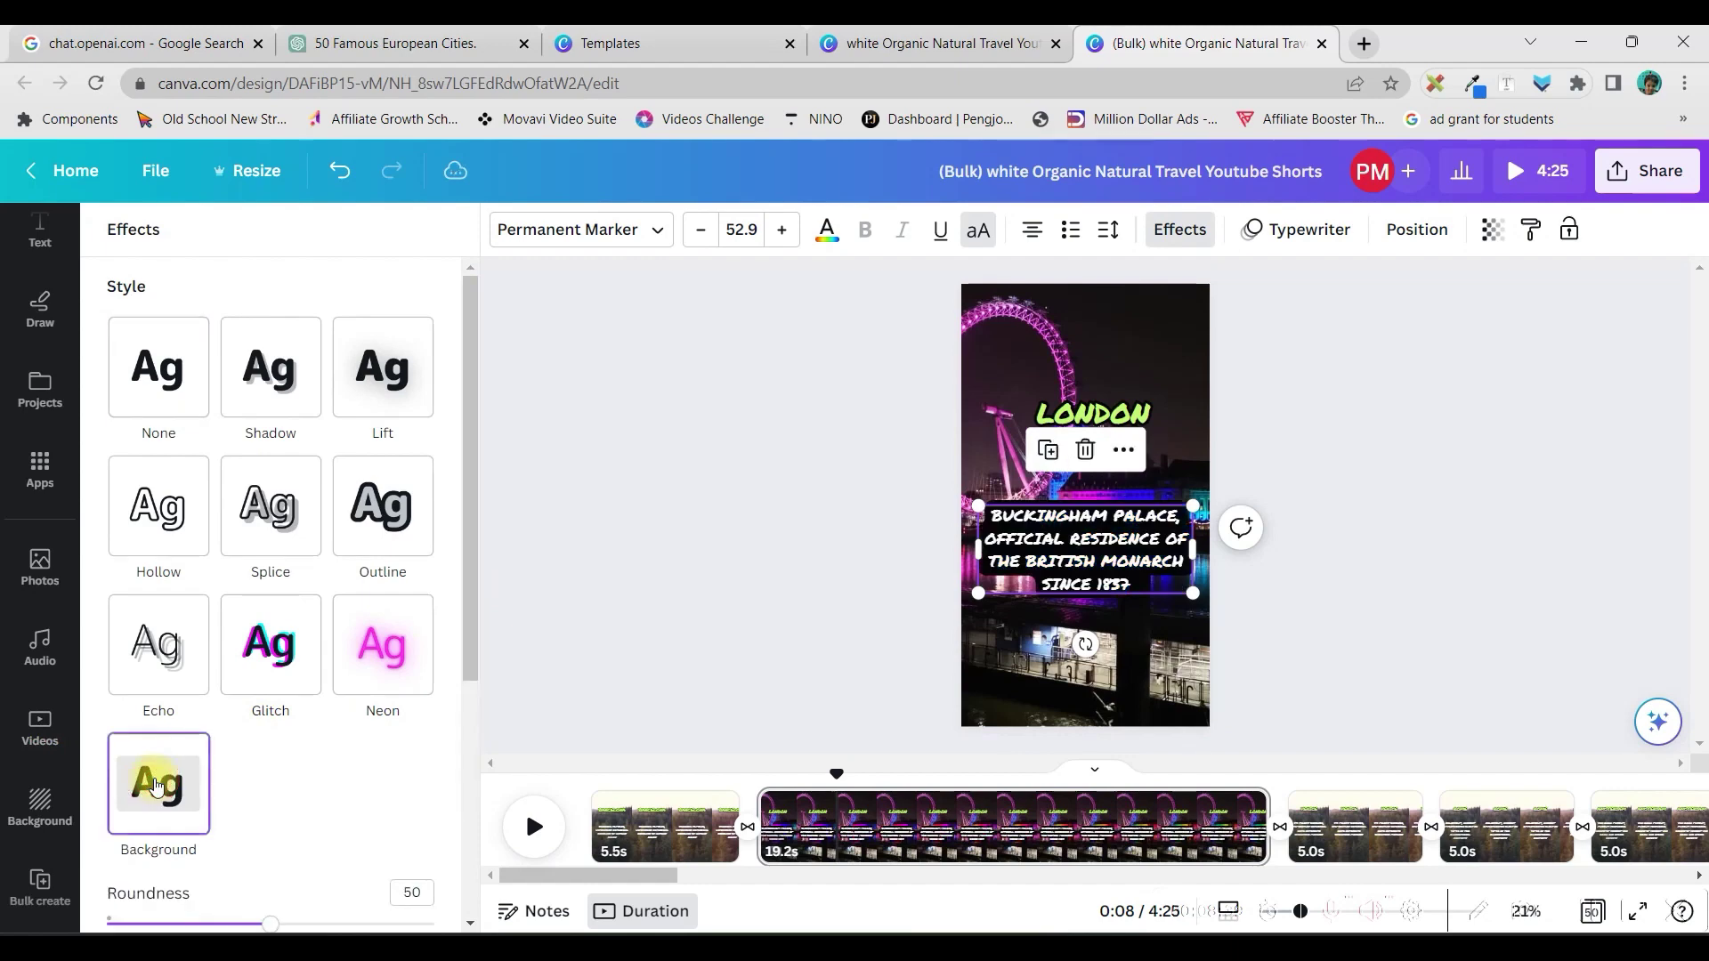
pyautogui.moveTo(1109, 552); pyautogui.dragTo(1118, 661)
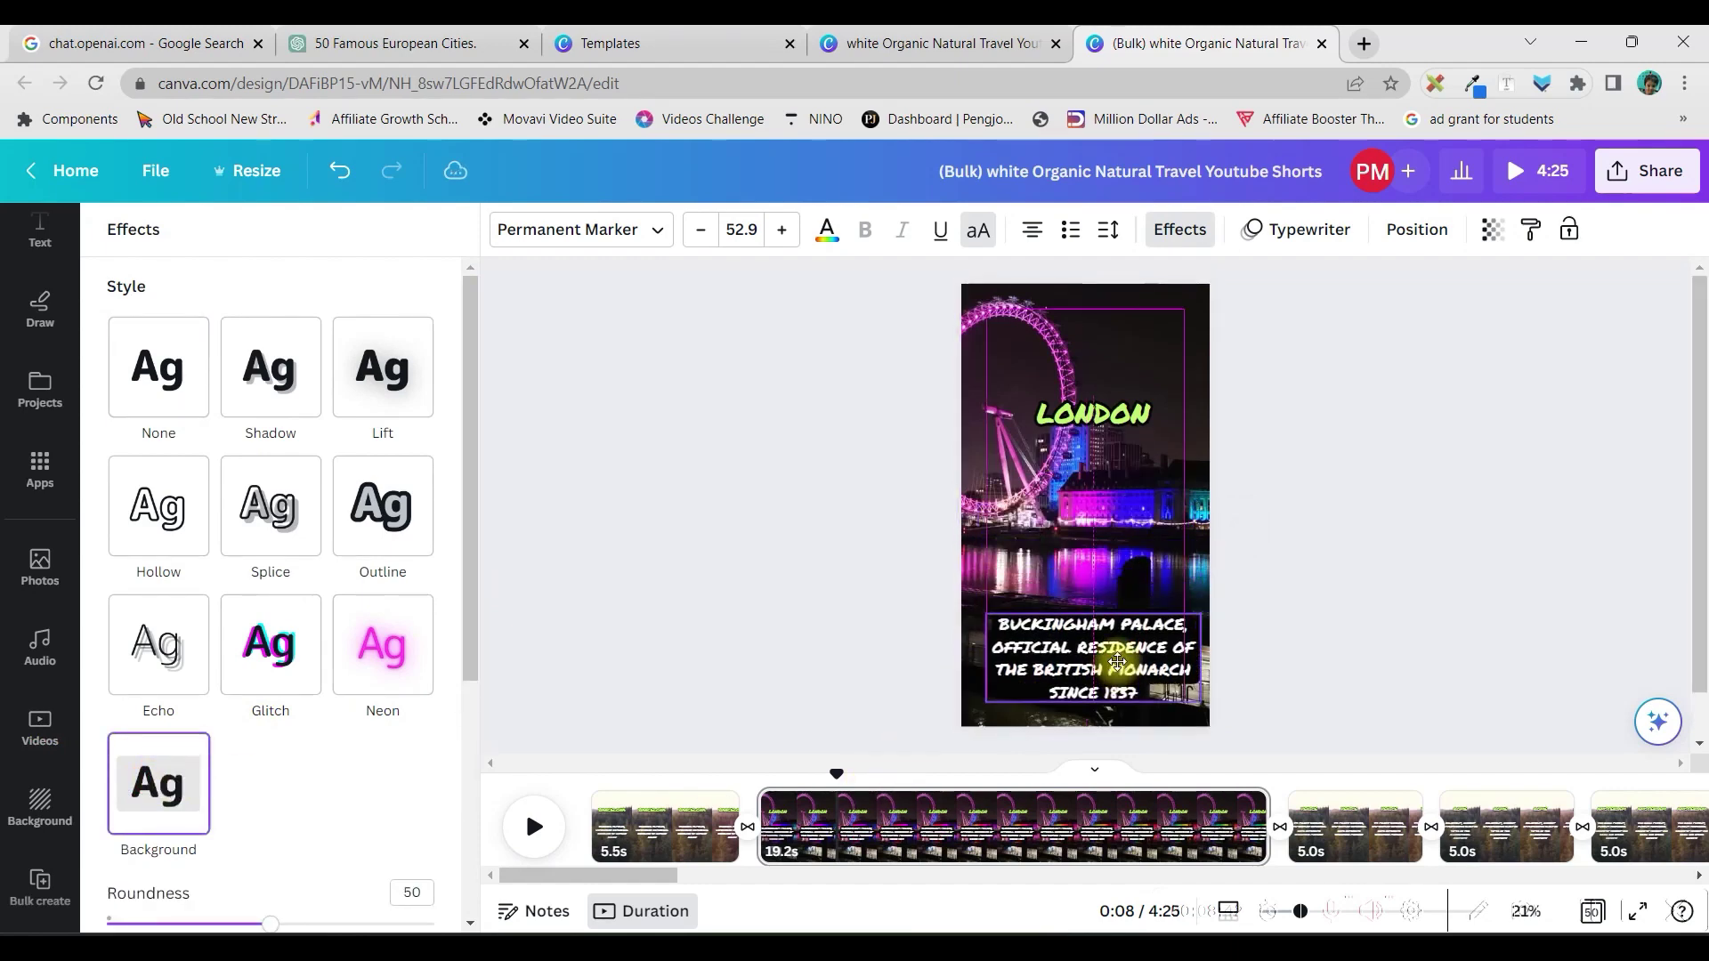
# Step: Trim the end of the London background video to about 13.3 seconds
pyautogui.click(1092, 414)
pyautogui.click(1416, 613)
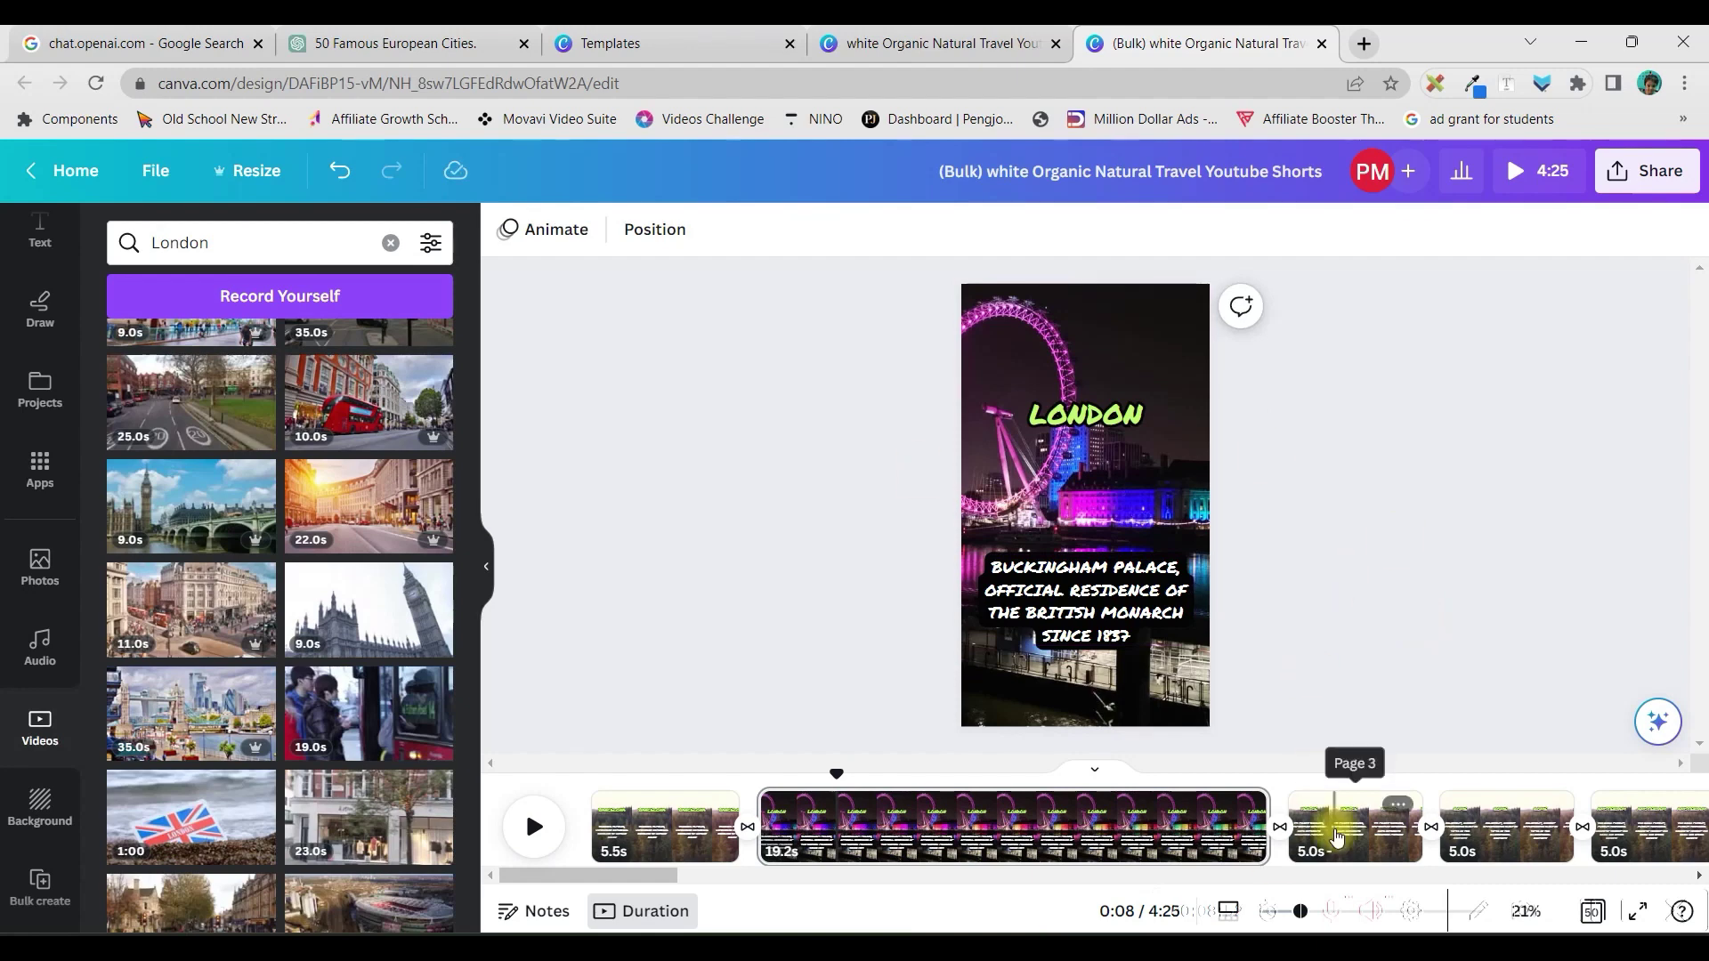
pyautogui.click(1127, 830)
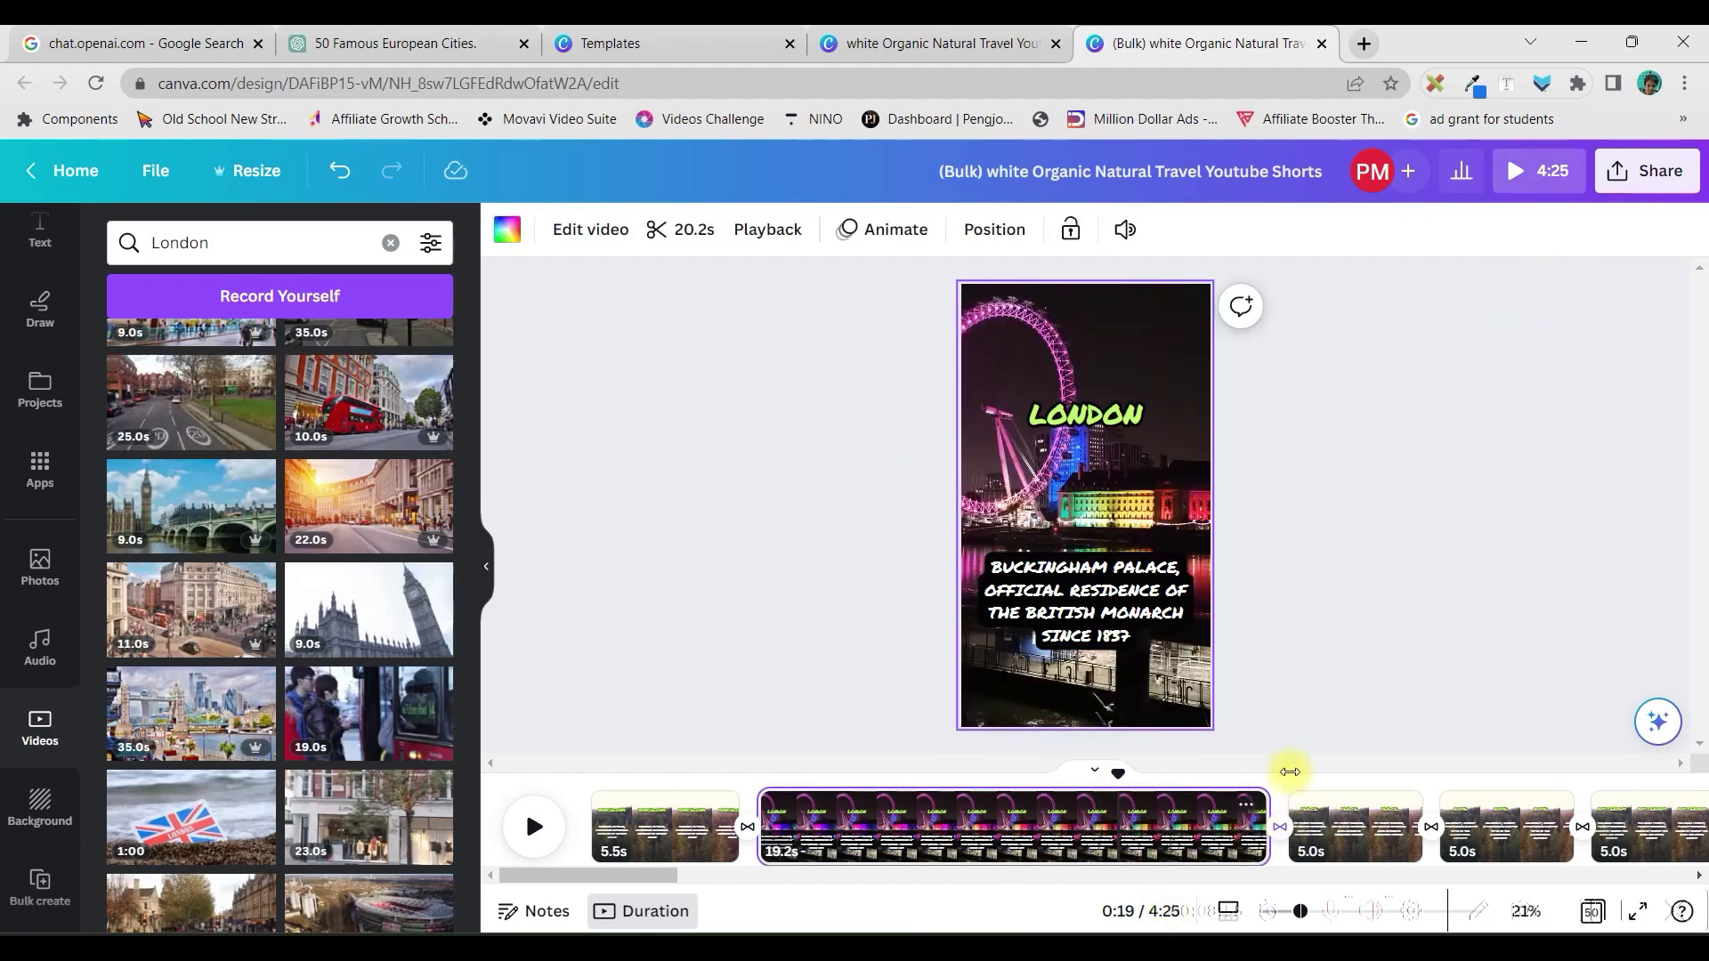
pyautogui.click(694, 233)
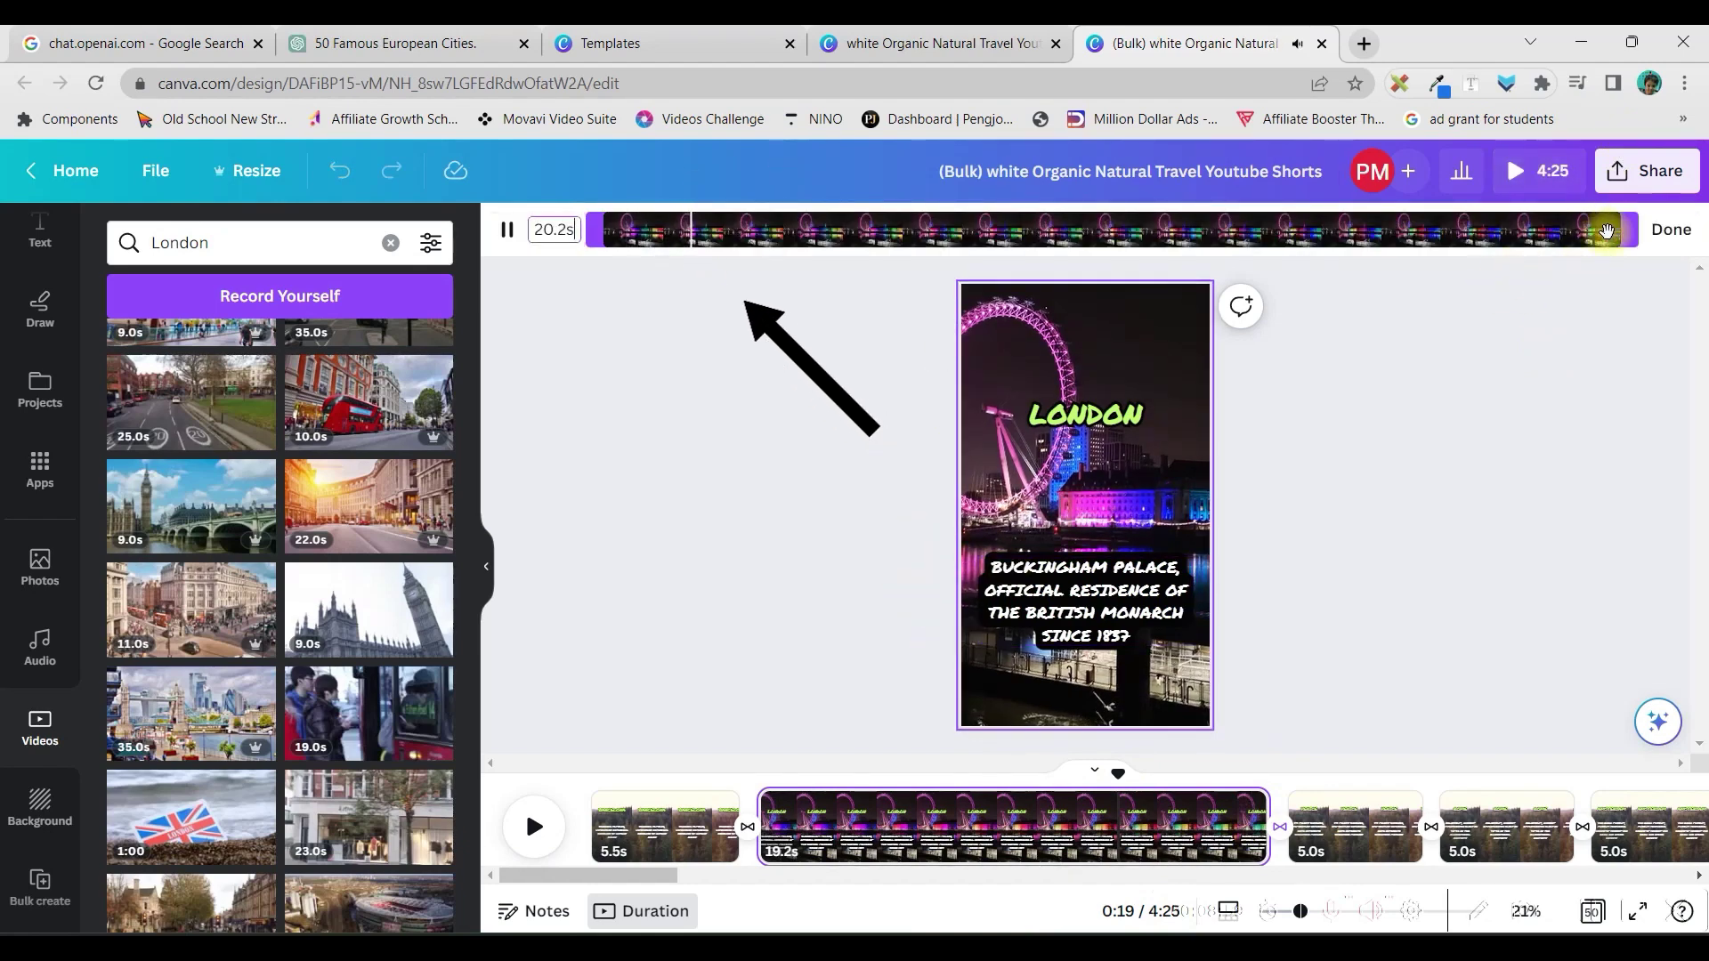
pyautogui.moveTo(1629, 240); pyautogui.dragTo(1214, 235)
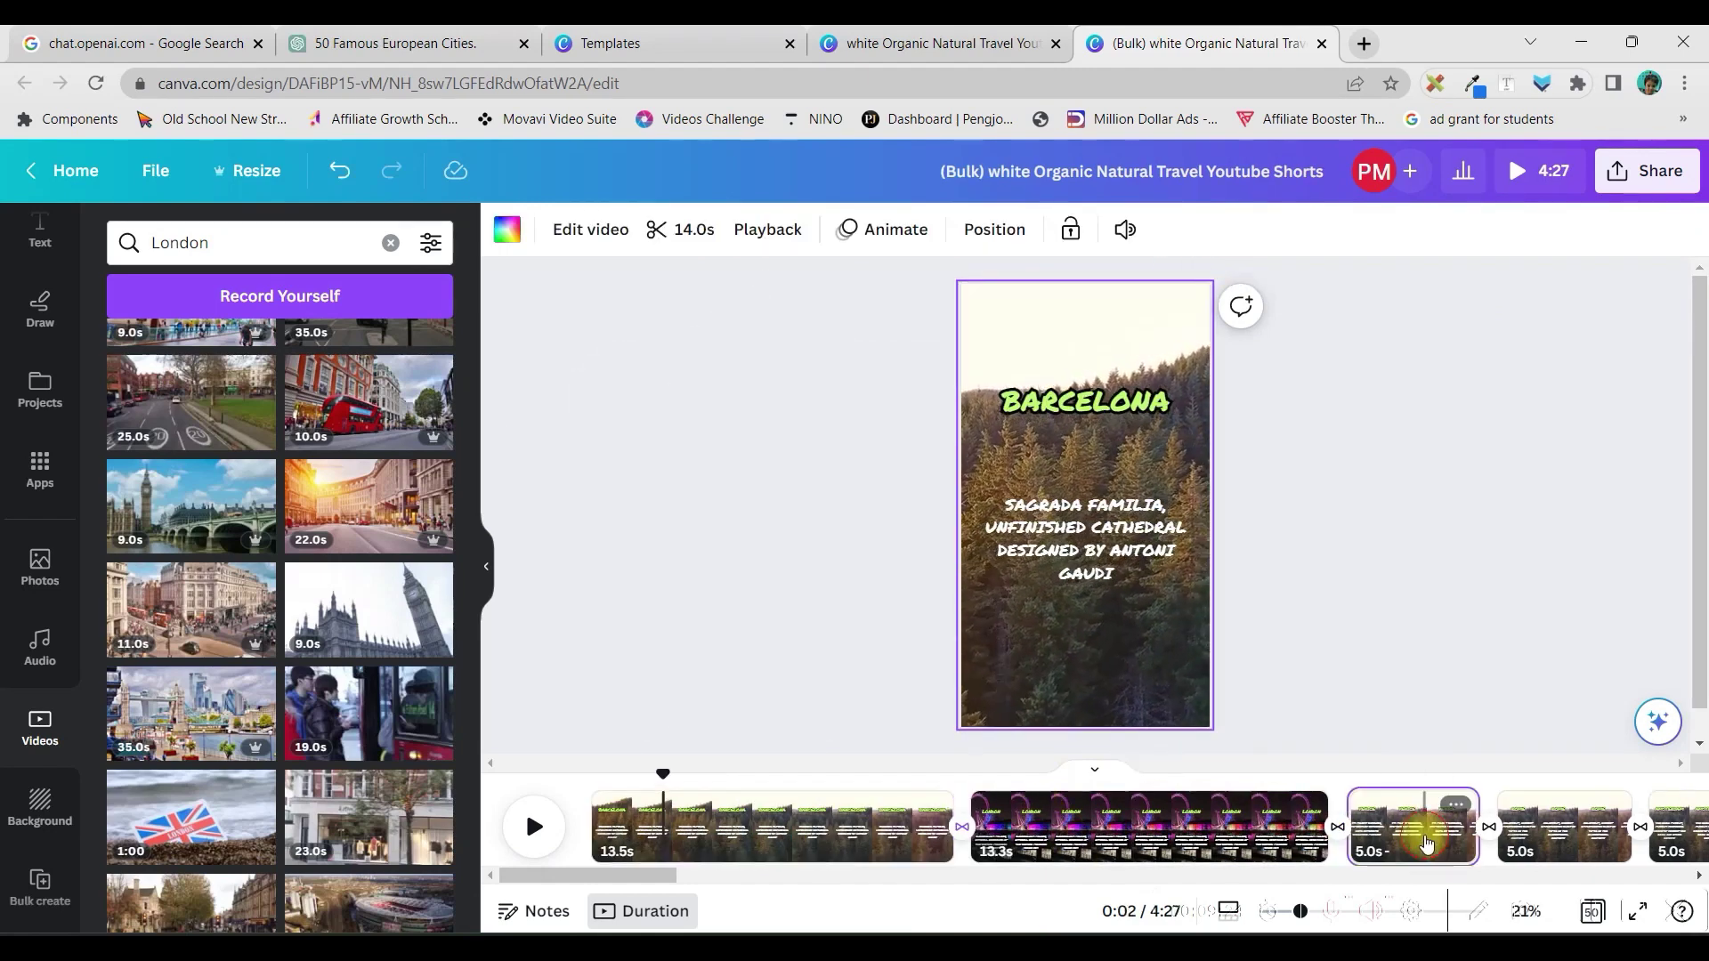
# Step: Confirm the London trim and search the videos for 'venice'
pyautogui.click(1424, 841)
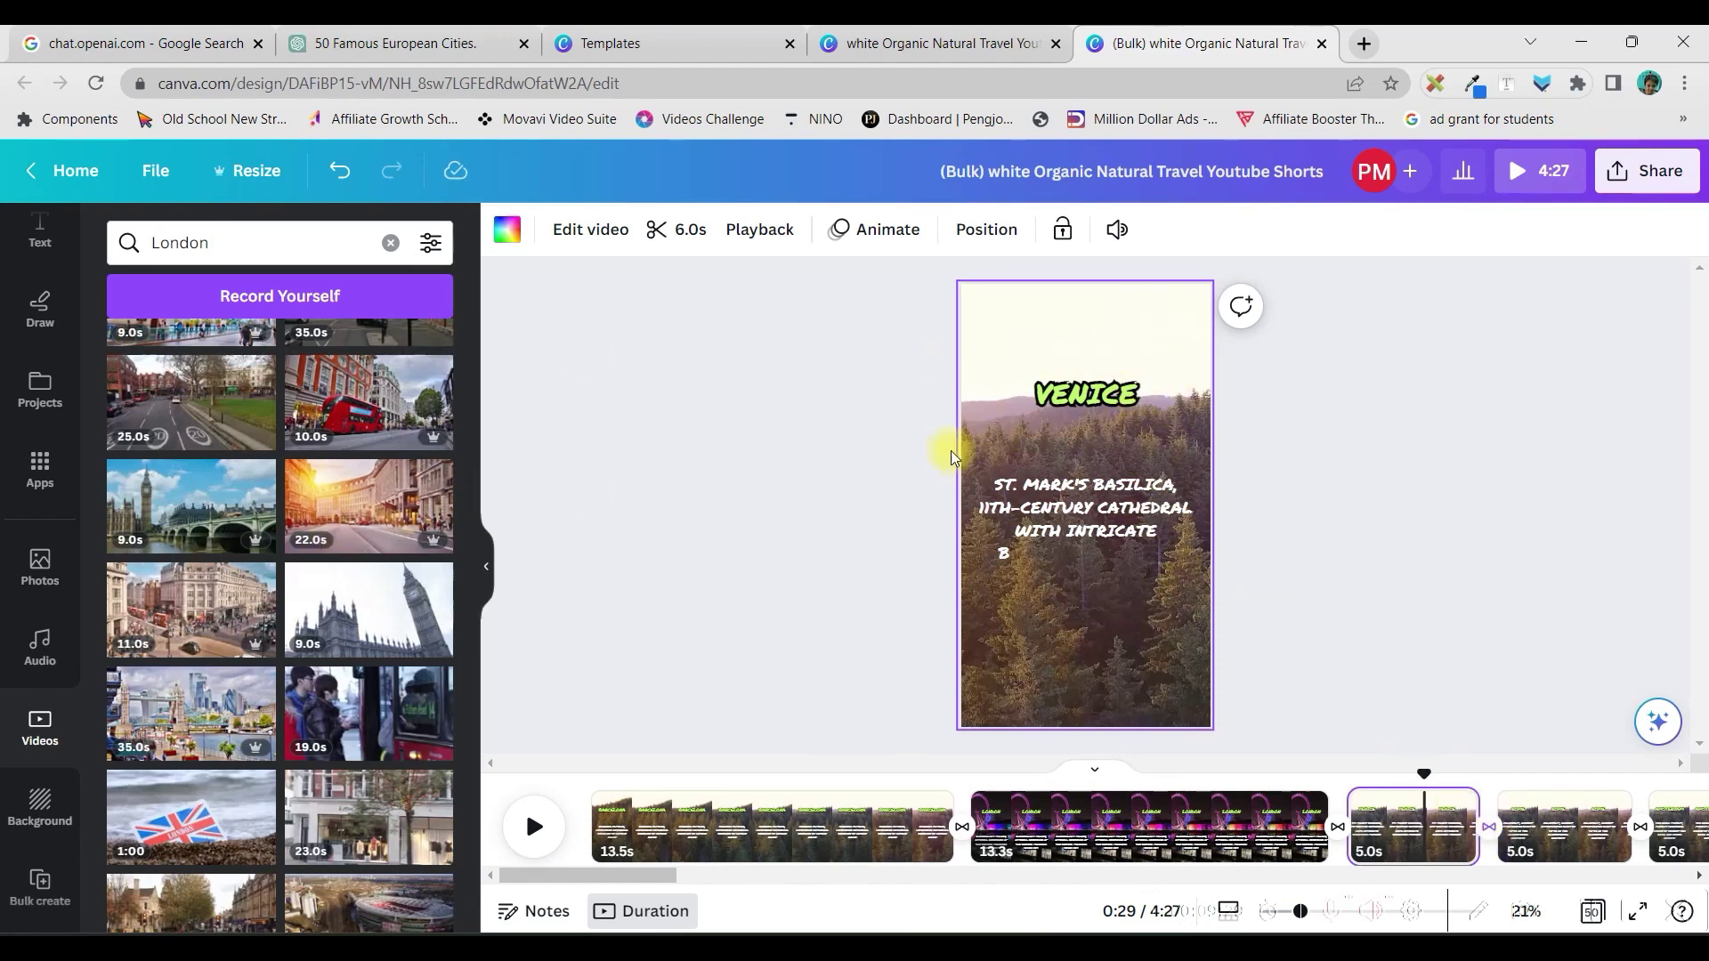
pyautogui.click(228, 234)
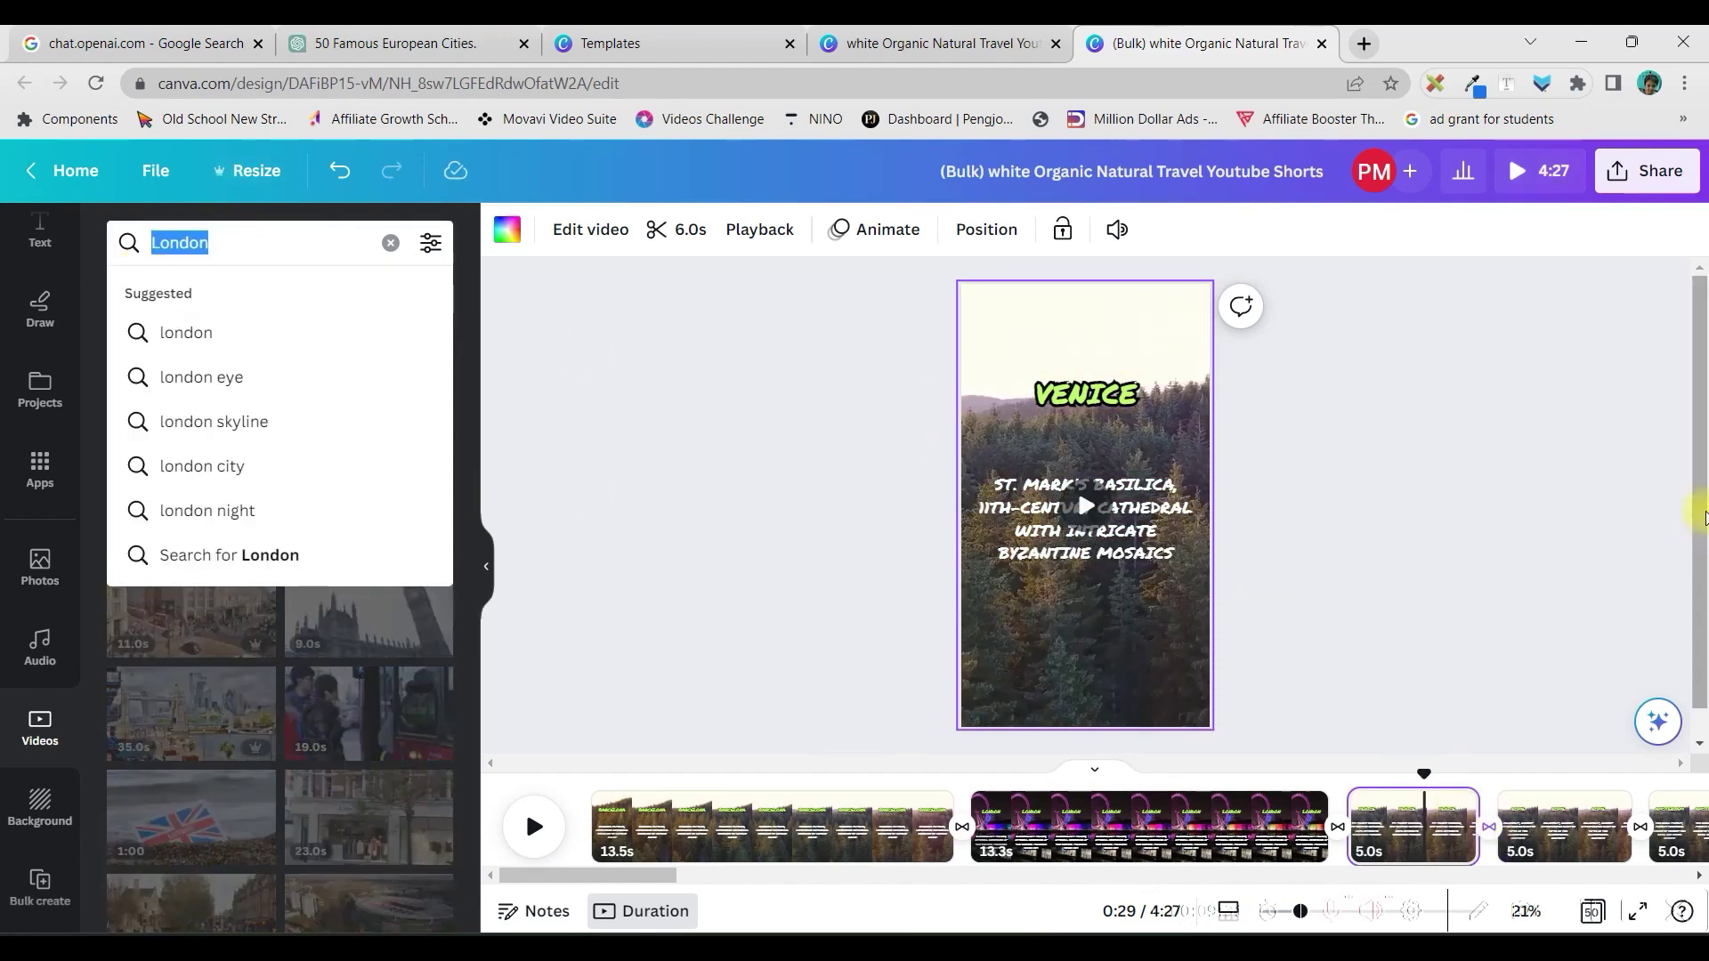
pyautogui.write('venice')
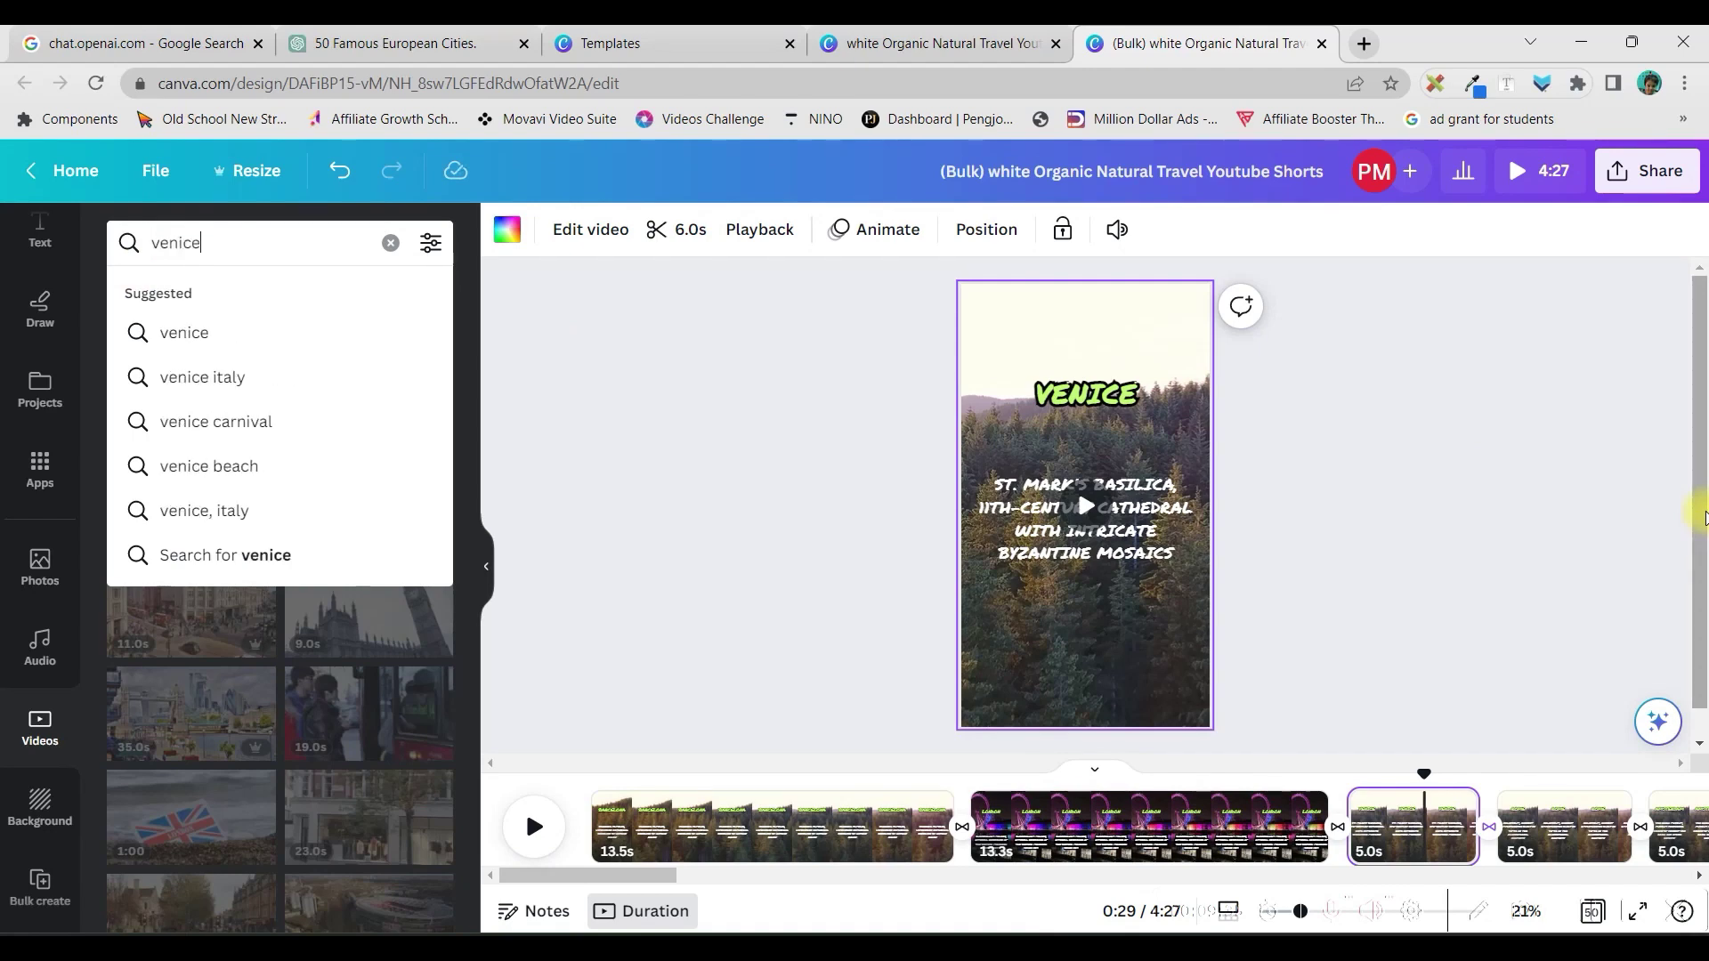
pyautogui.press('Return')
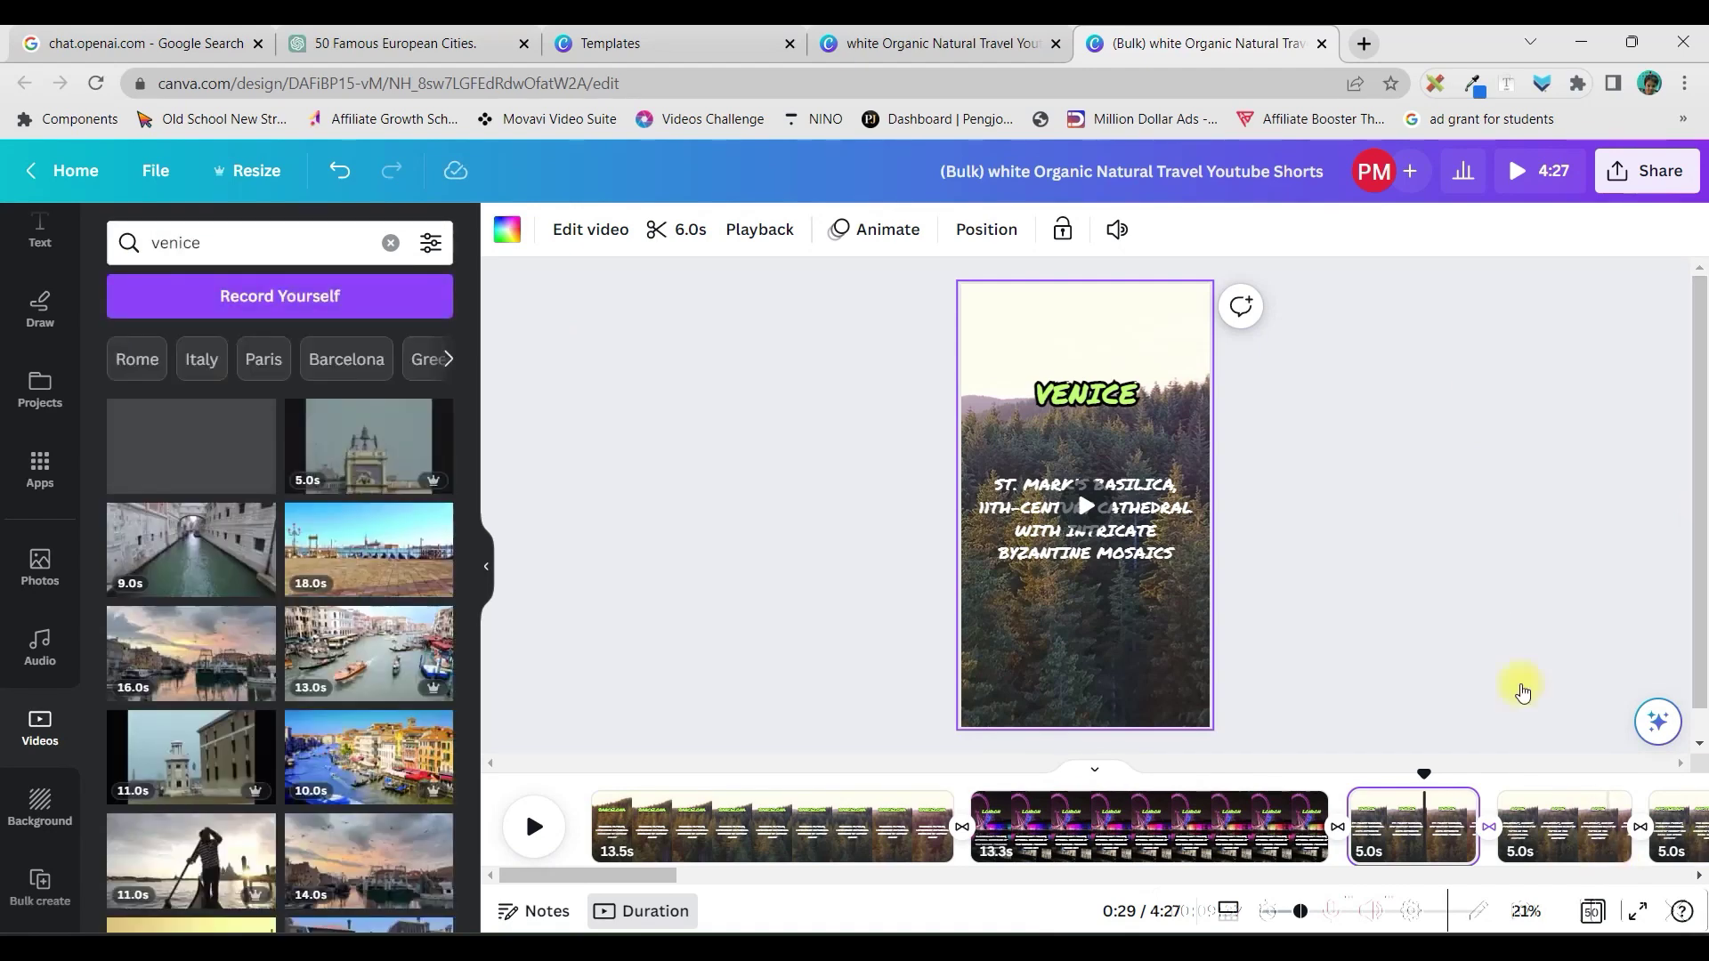
pyautogui.scroll(-5, 323, 605)
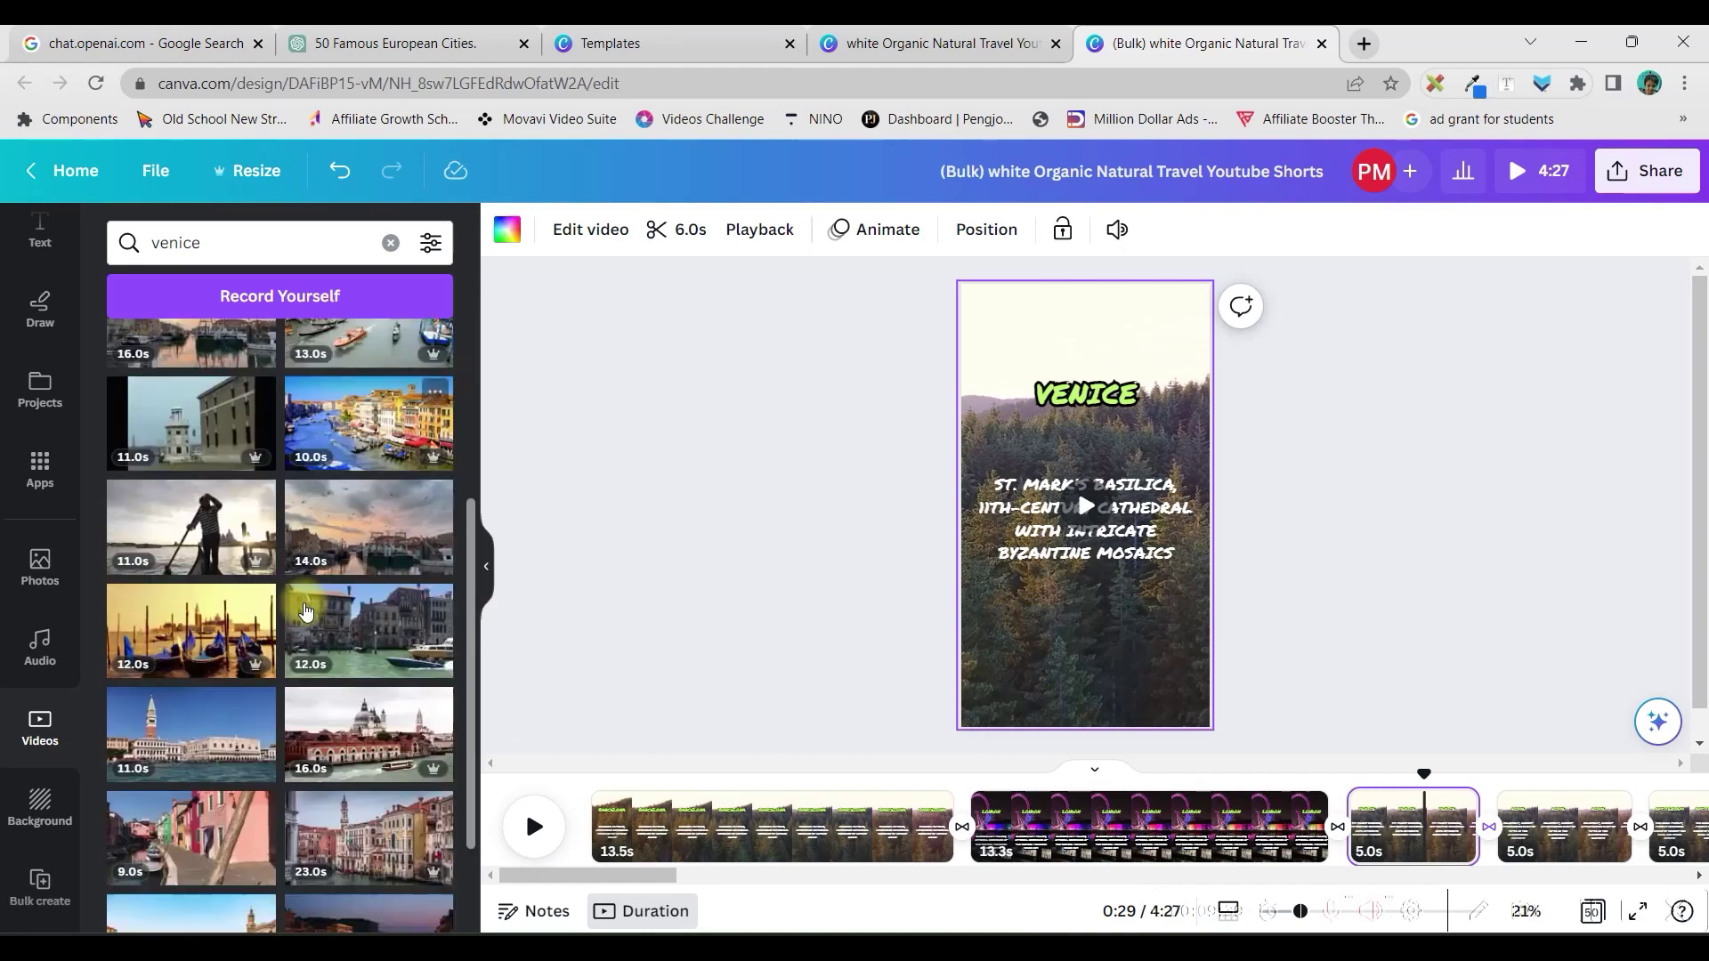
pyautogui.scroll(-5, 216, 630)
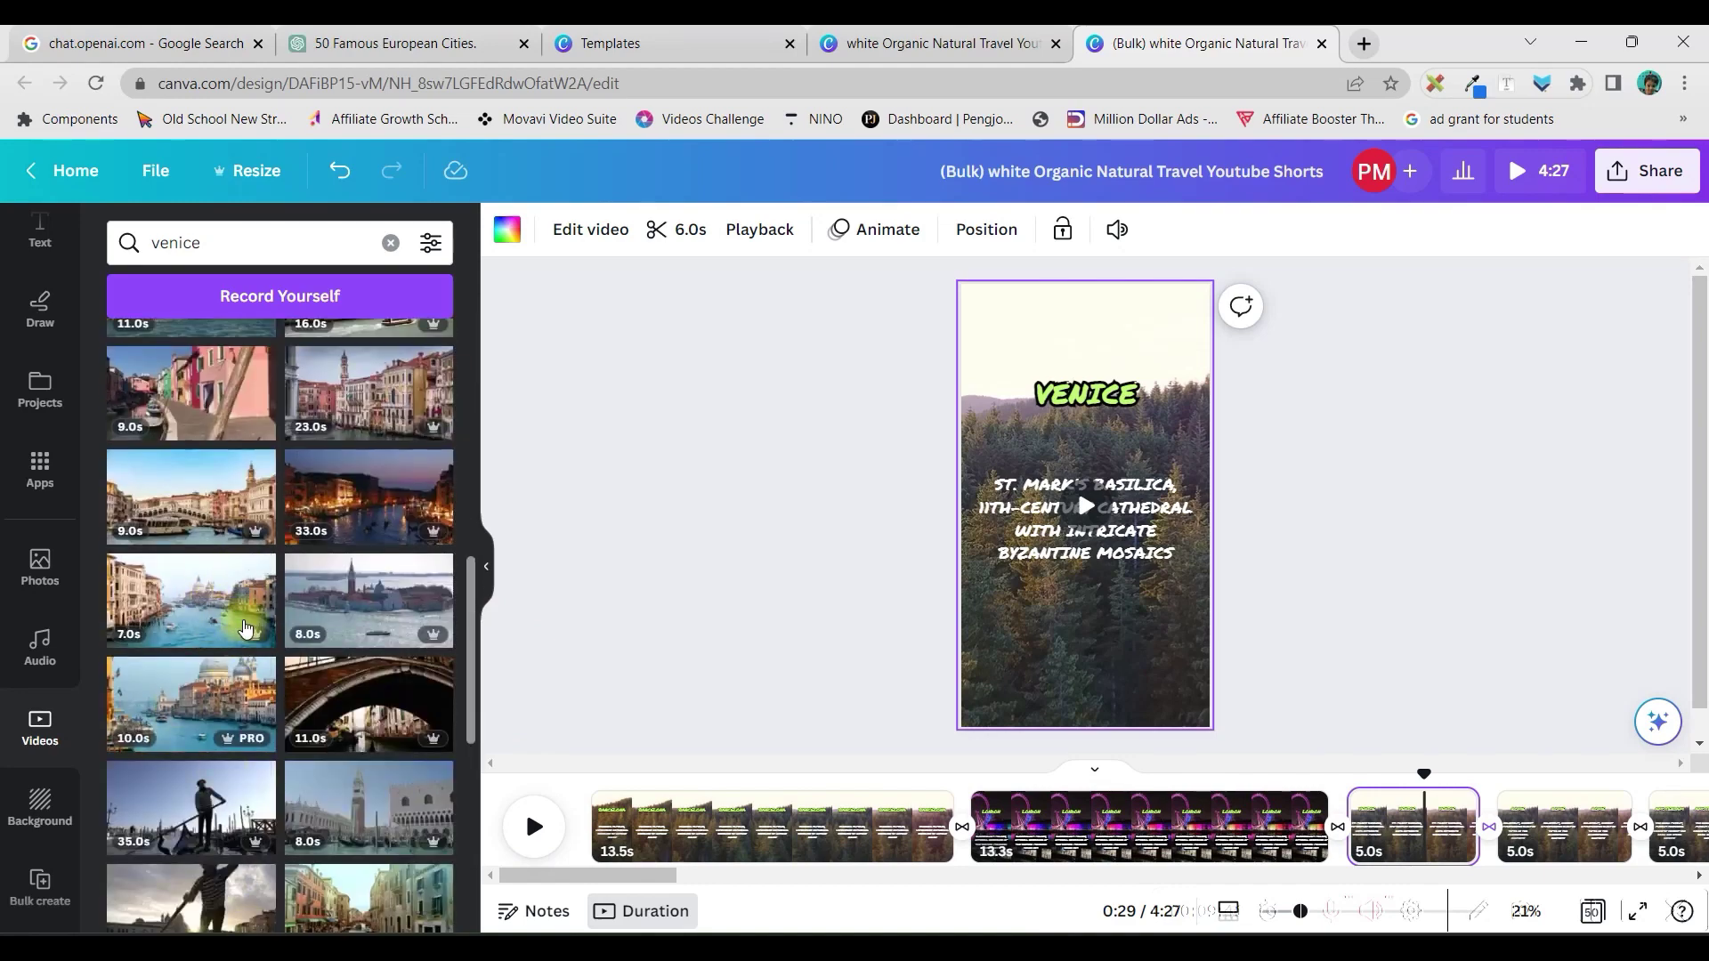
pyautogui.scroll(4, 410, 467)
pyautogui.scroll(4, 409, 467)
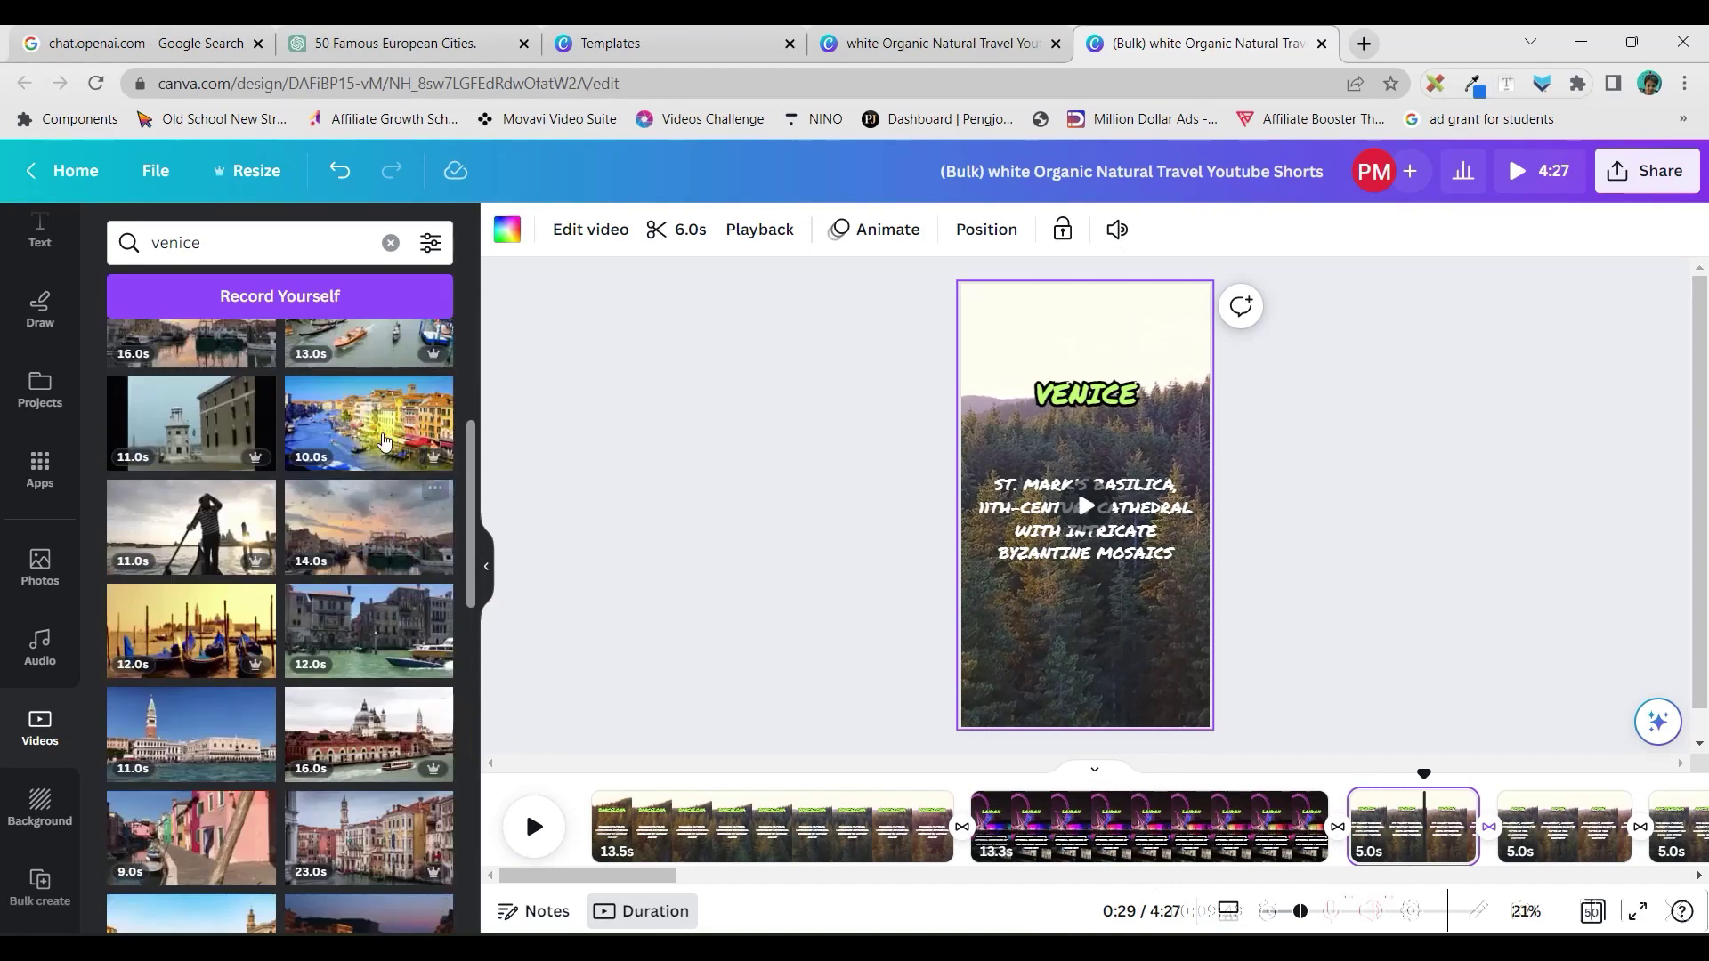
# Step: Add the Venice canal clip and make it the page background
pyautogui.click(432, 422)
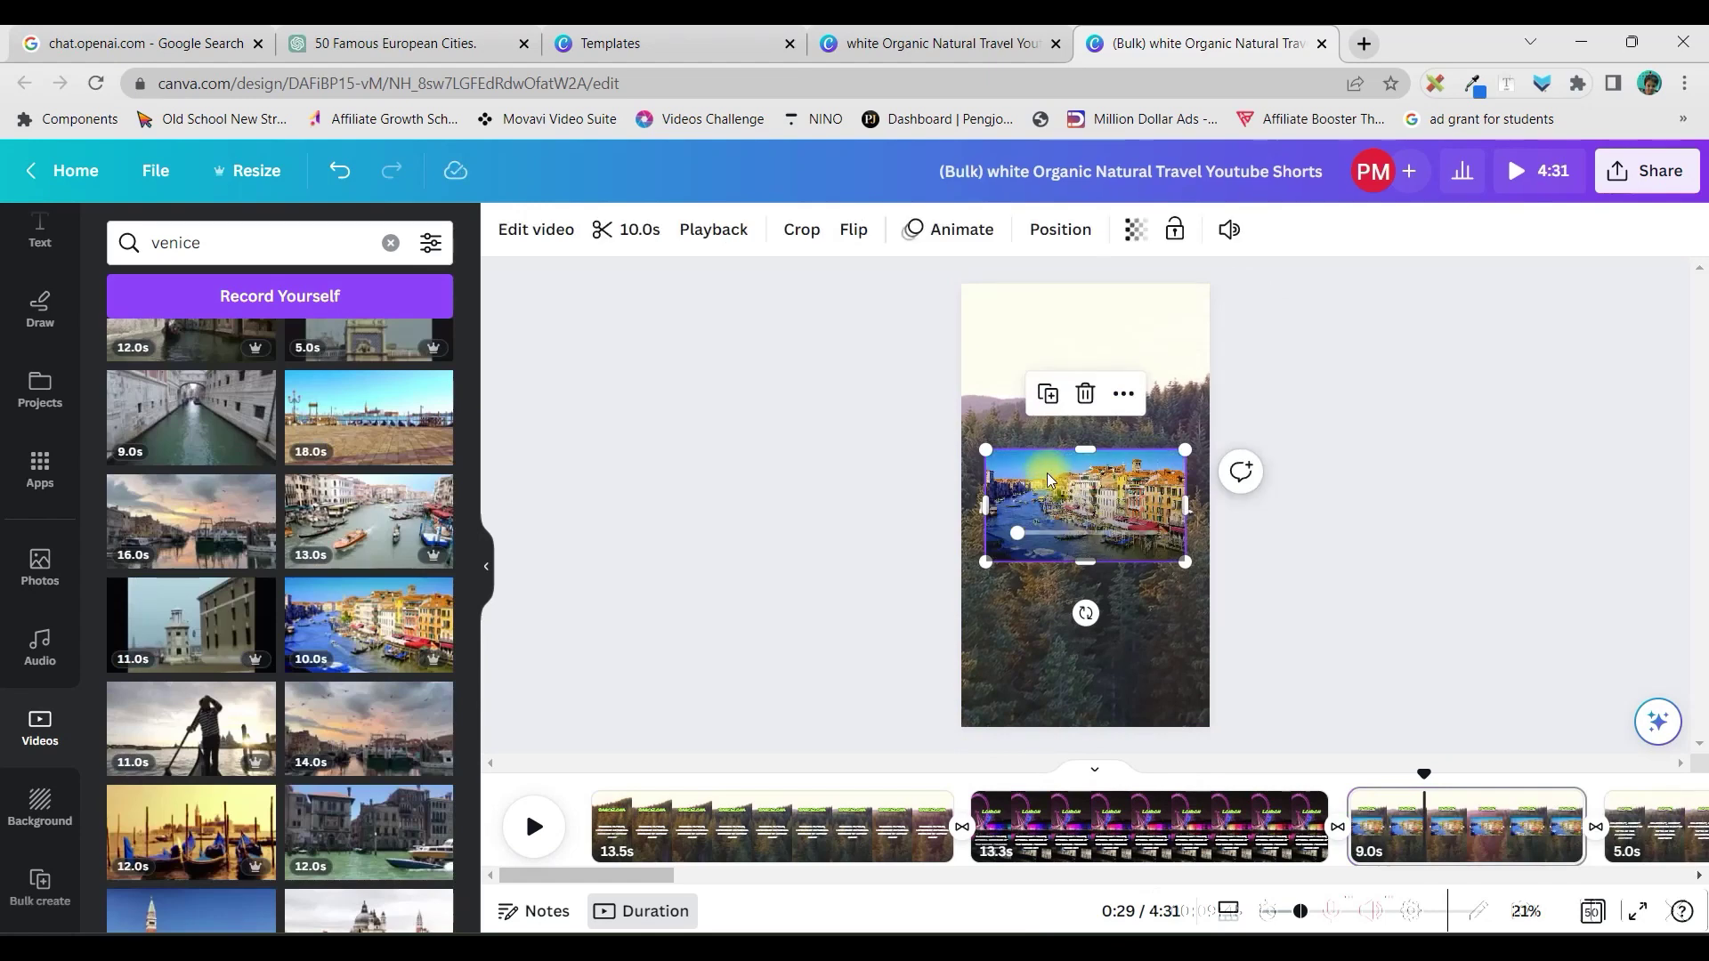
pyautogui.rightClick(1047, 481)
pyautogui.click(1130, 908)
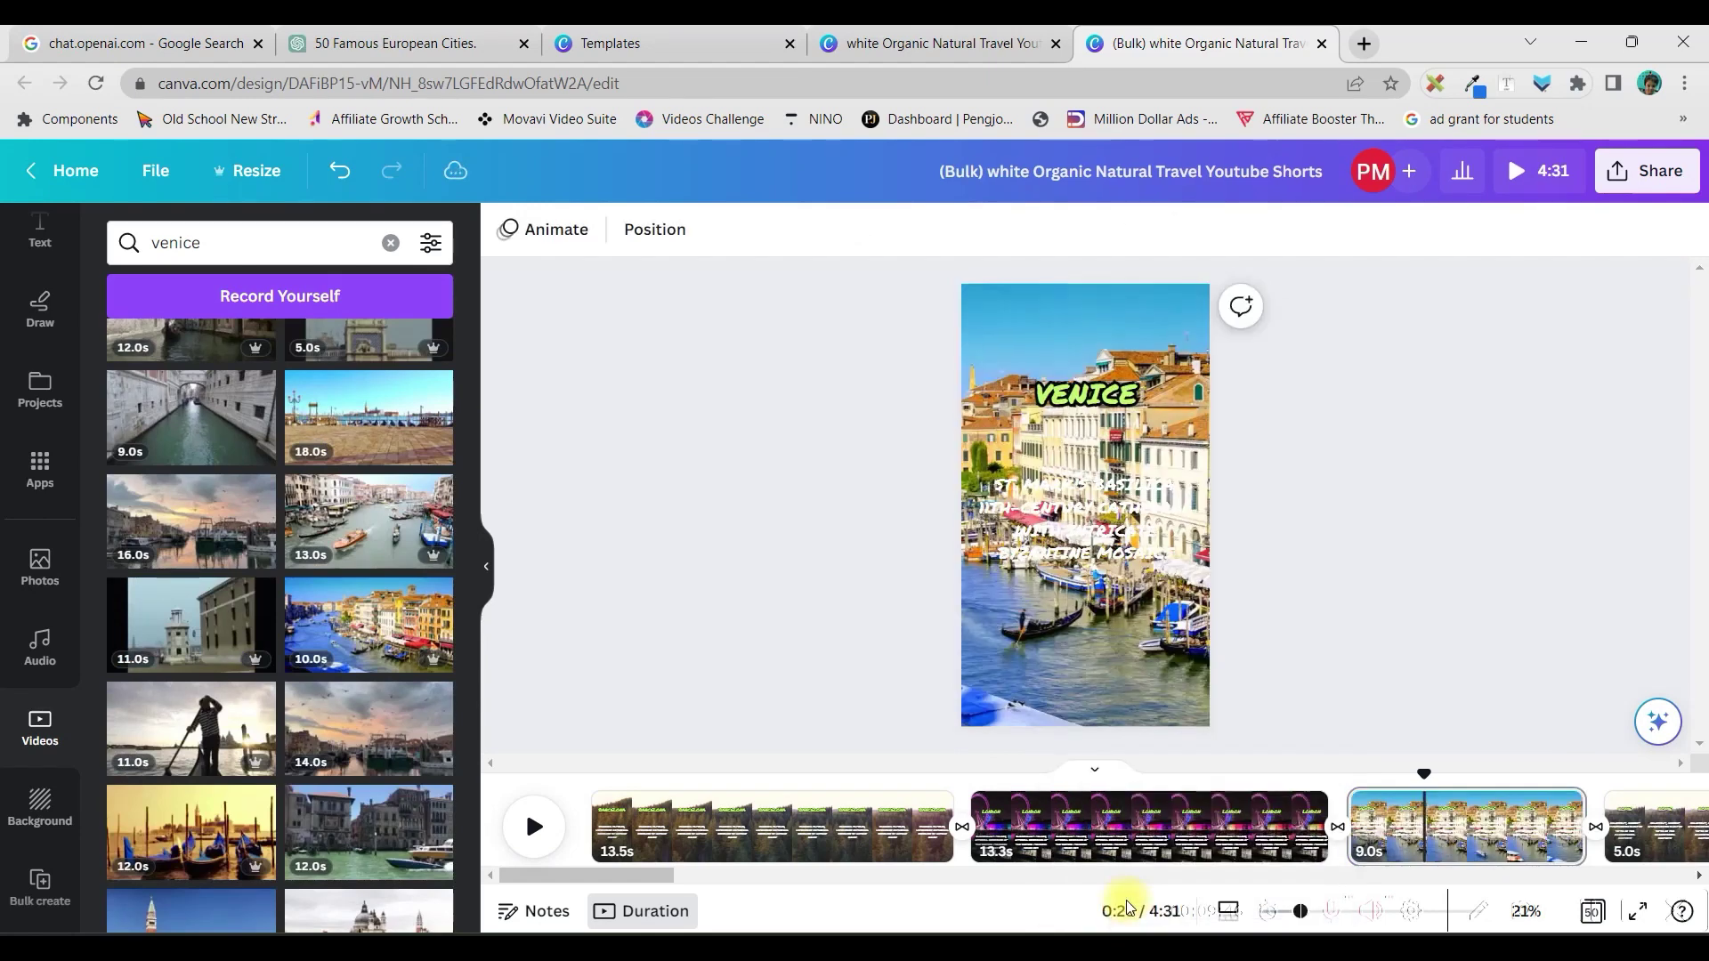
# Step: Put the Venice caption in a black Background effect box and move the VENICE title lower
pyautogui.click(1061, 574)
pyautogui.moveTo(1061, 575); pyautogui.dragTo(1057, 546)
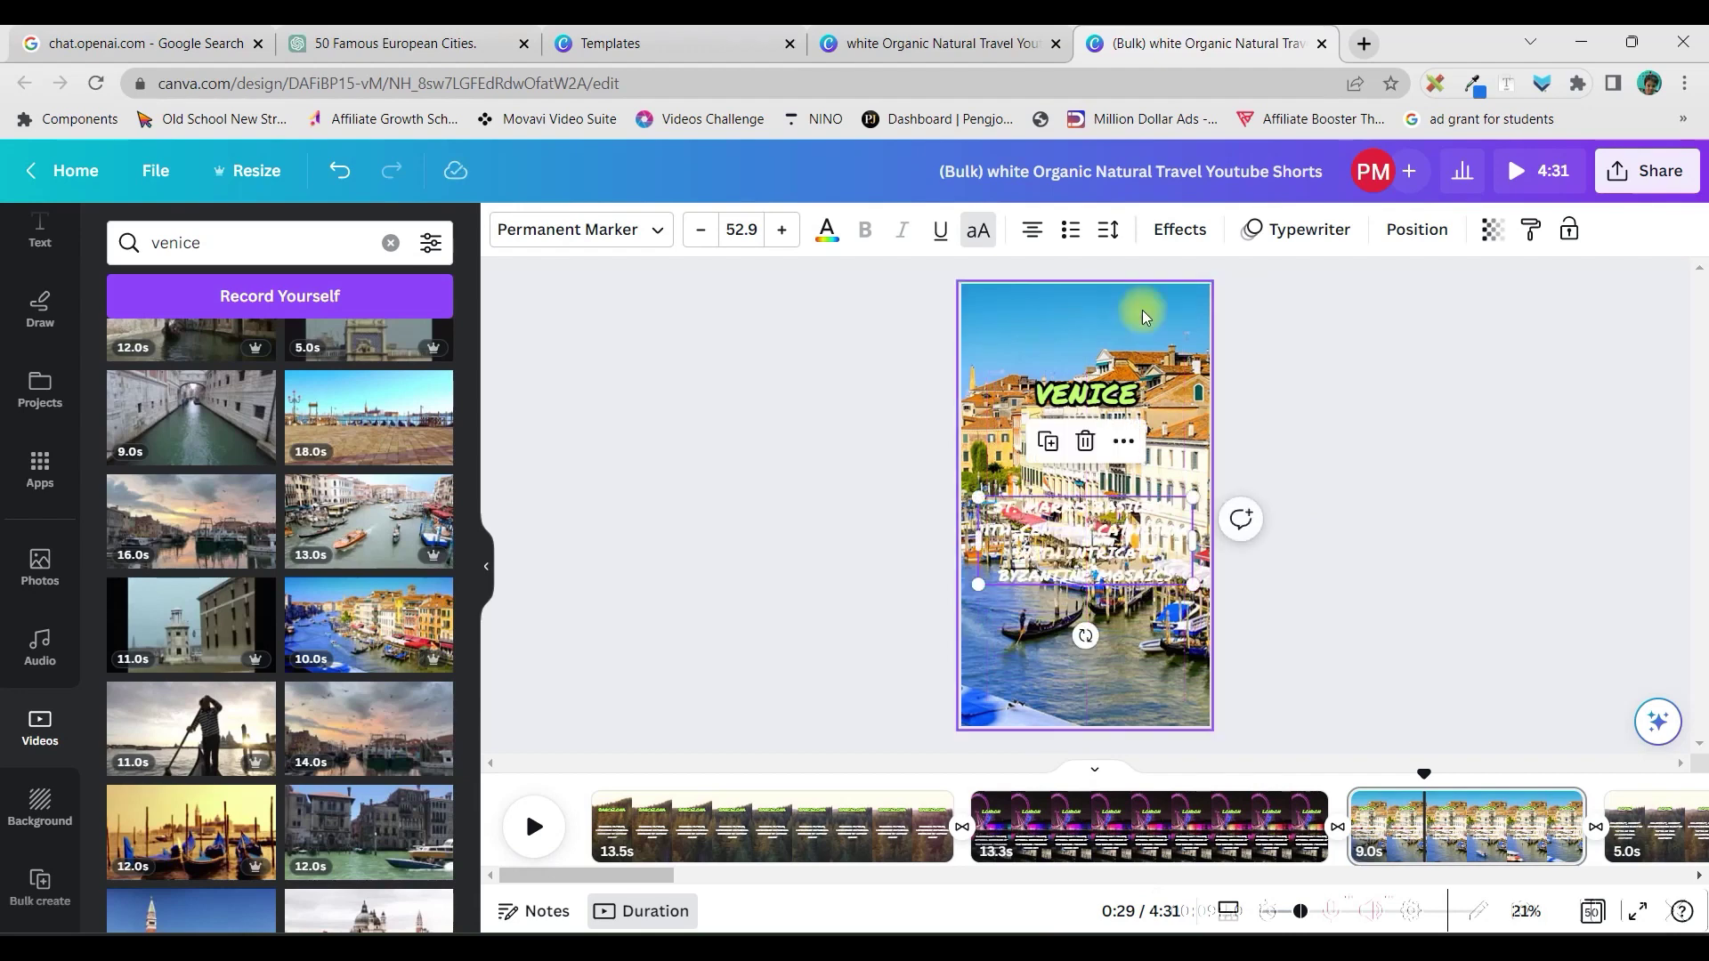
pyautogui.click(1180, 230)
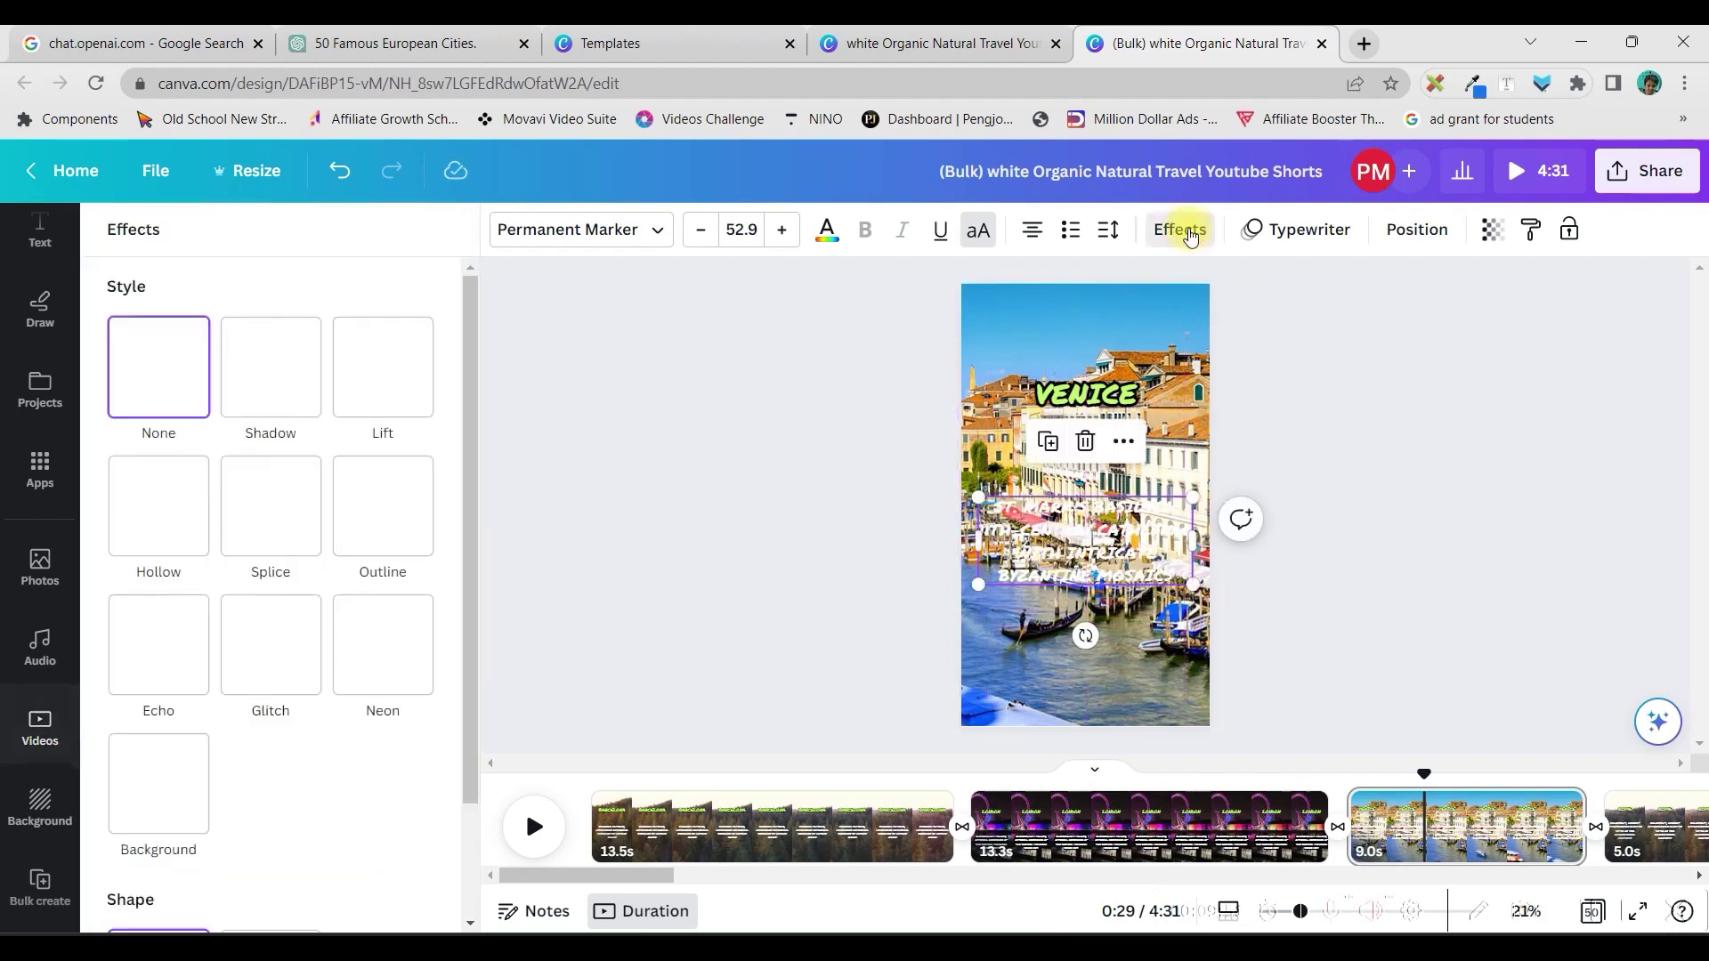
pyautogui.click(164, 786)
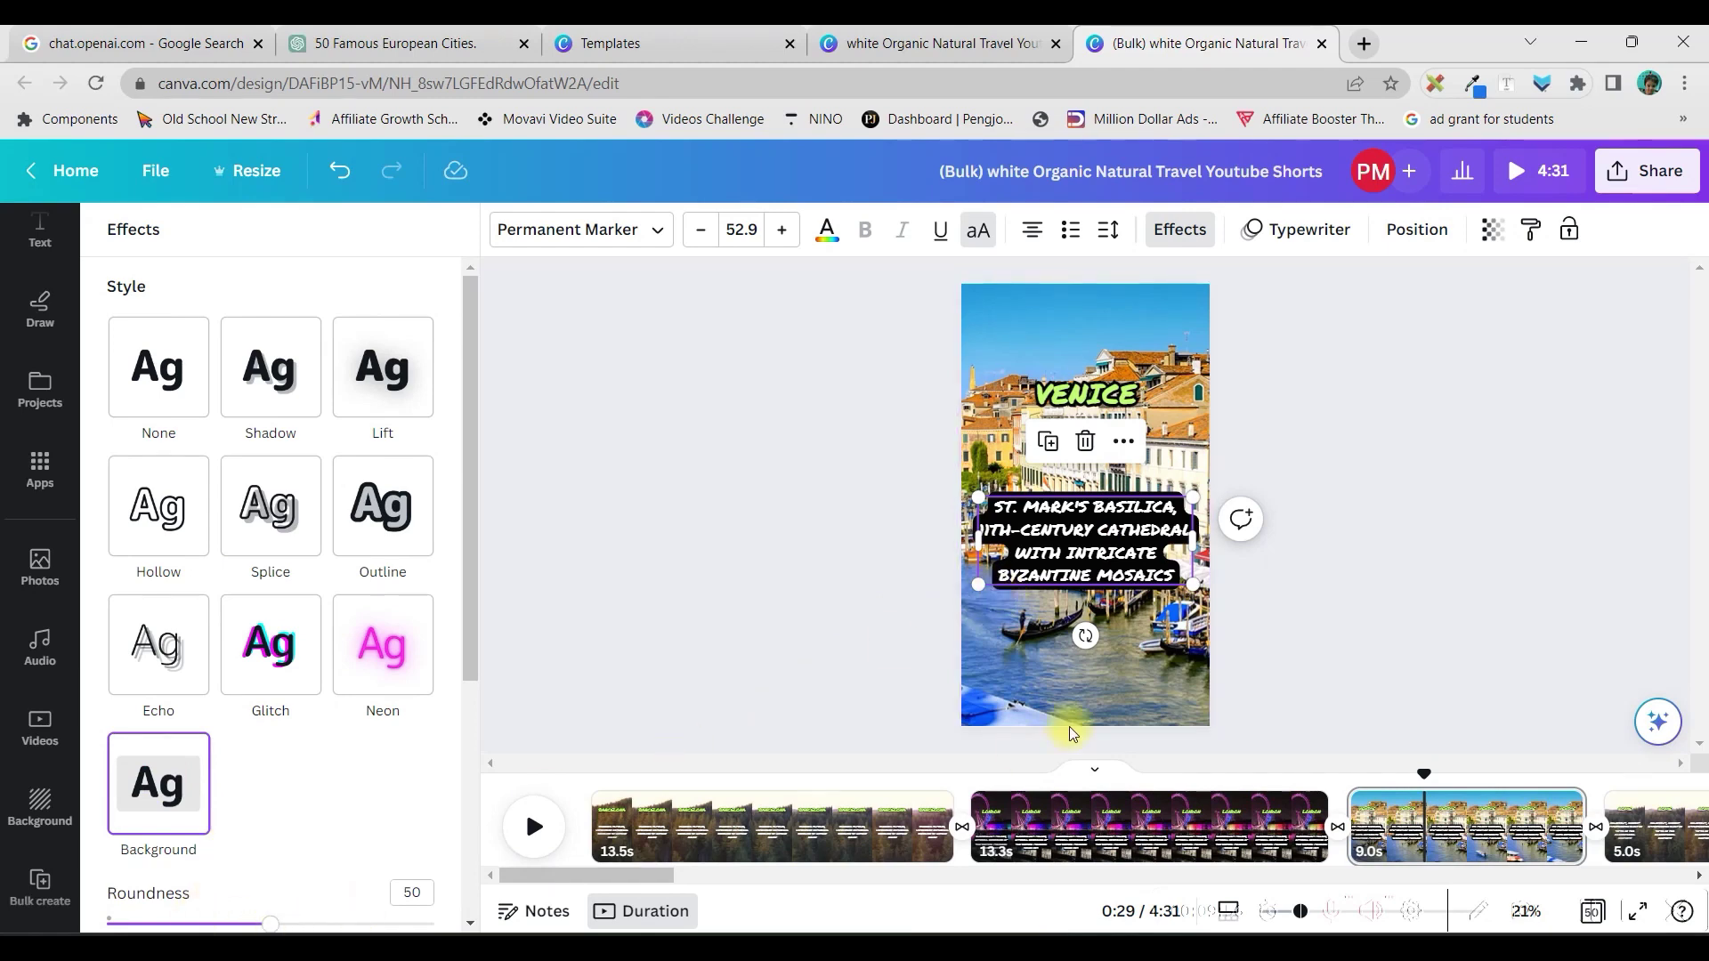
pyautogui.click(1313, 678)
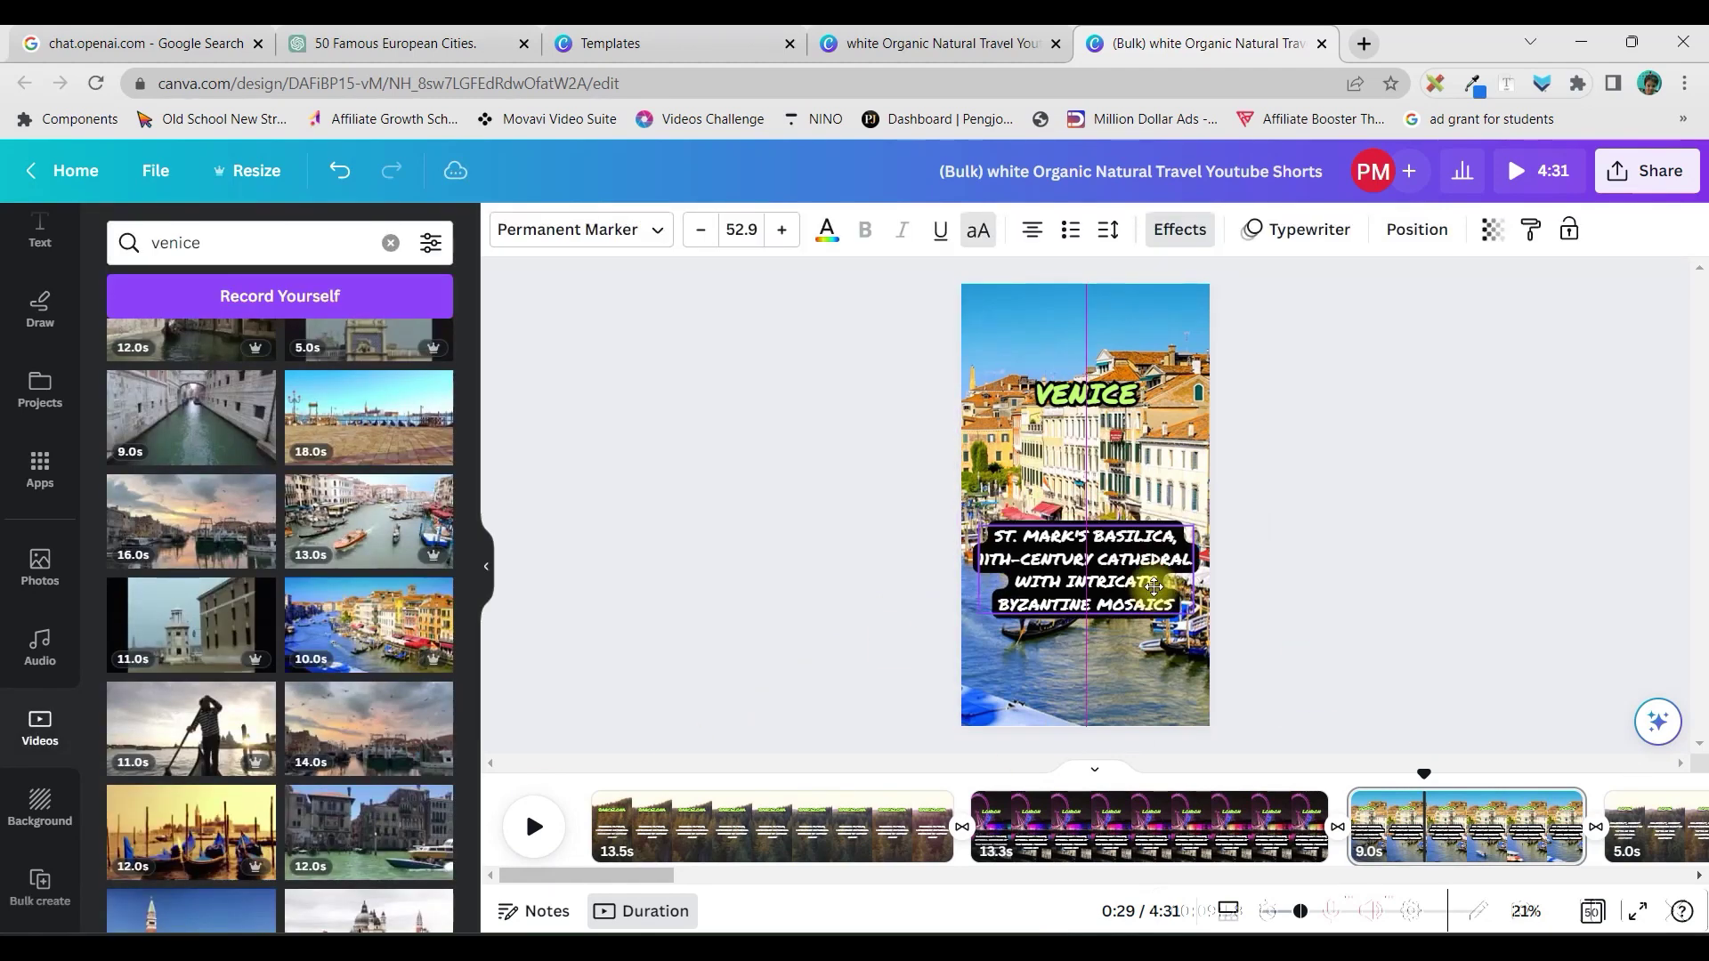
pyautogui.moveTo(1136, 414); pyautogui.dragTo(1130, 461)
pyautogui.click(914, 903)
pyautogui.moveTo(658, 877); pyautogui.dragTo(1198, 930)
# Step: Switch to the Rome page and search Photos for 'Rome'
pyautogui.hscroll(-6, 801, 916)
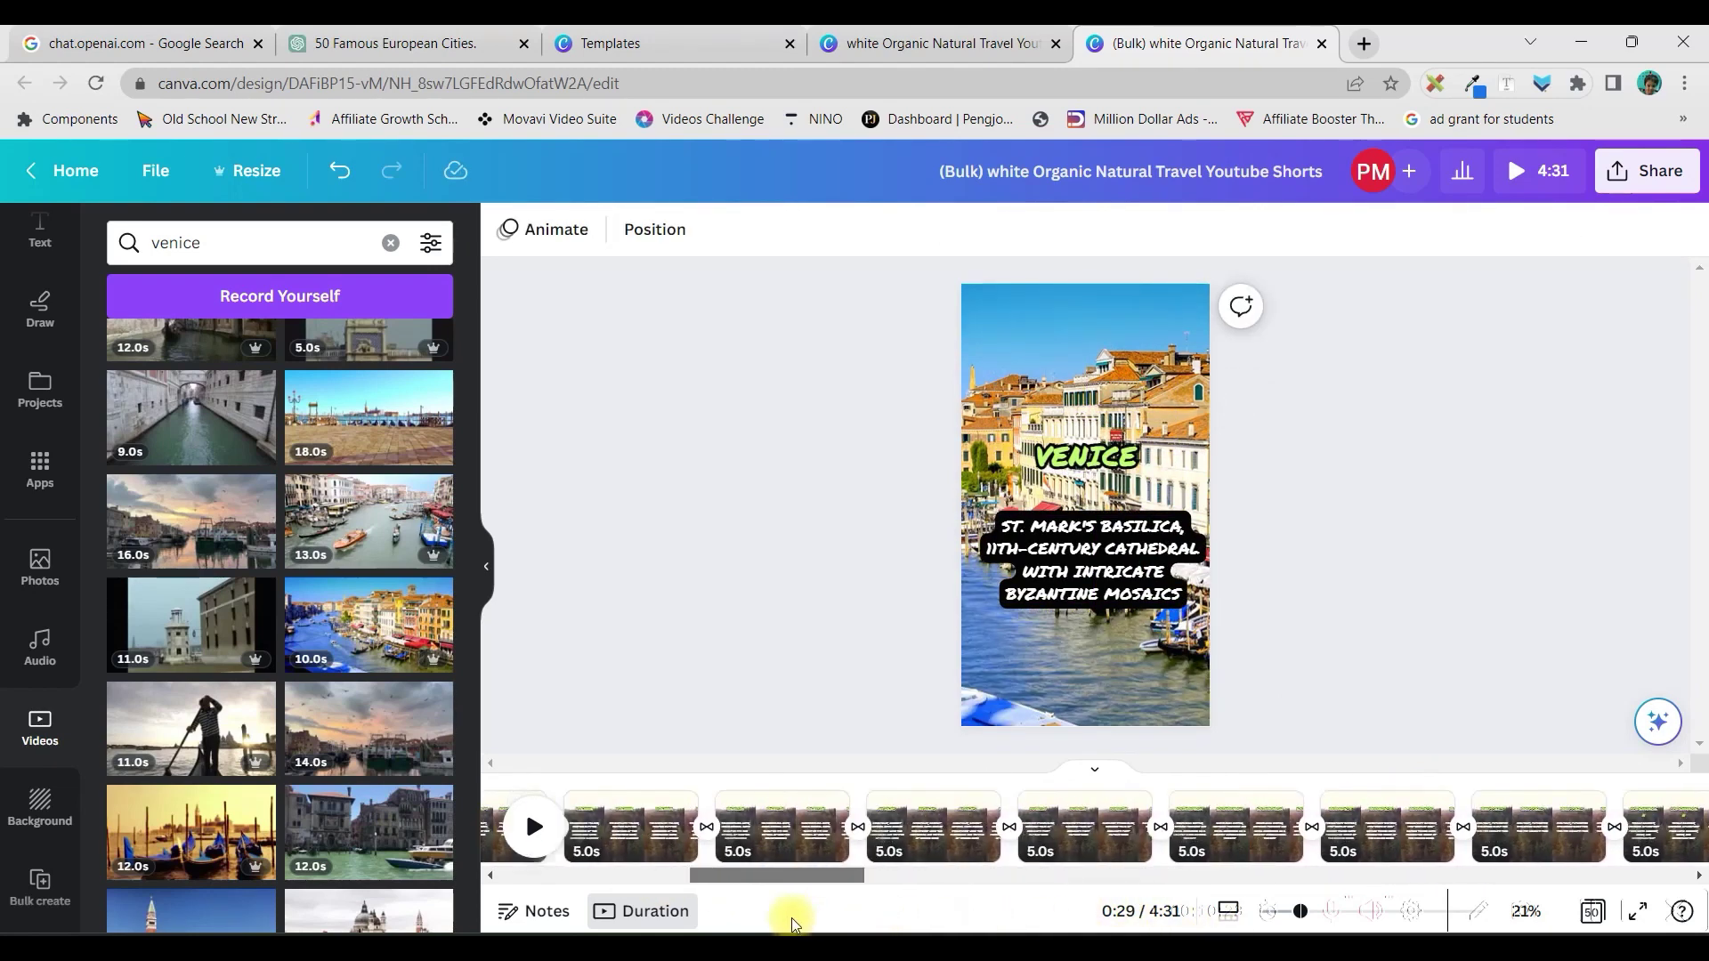
pyautogui.hscroll(-1, 801, 903)
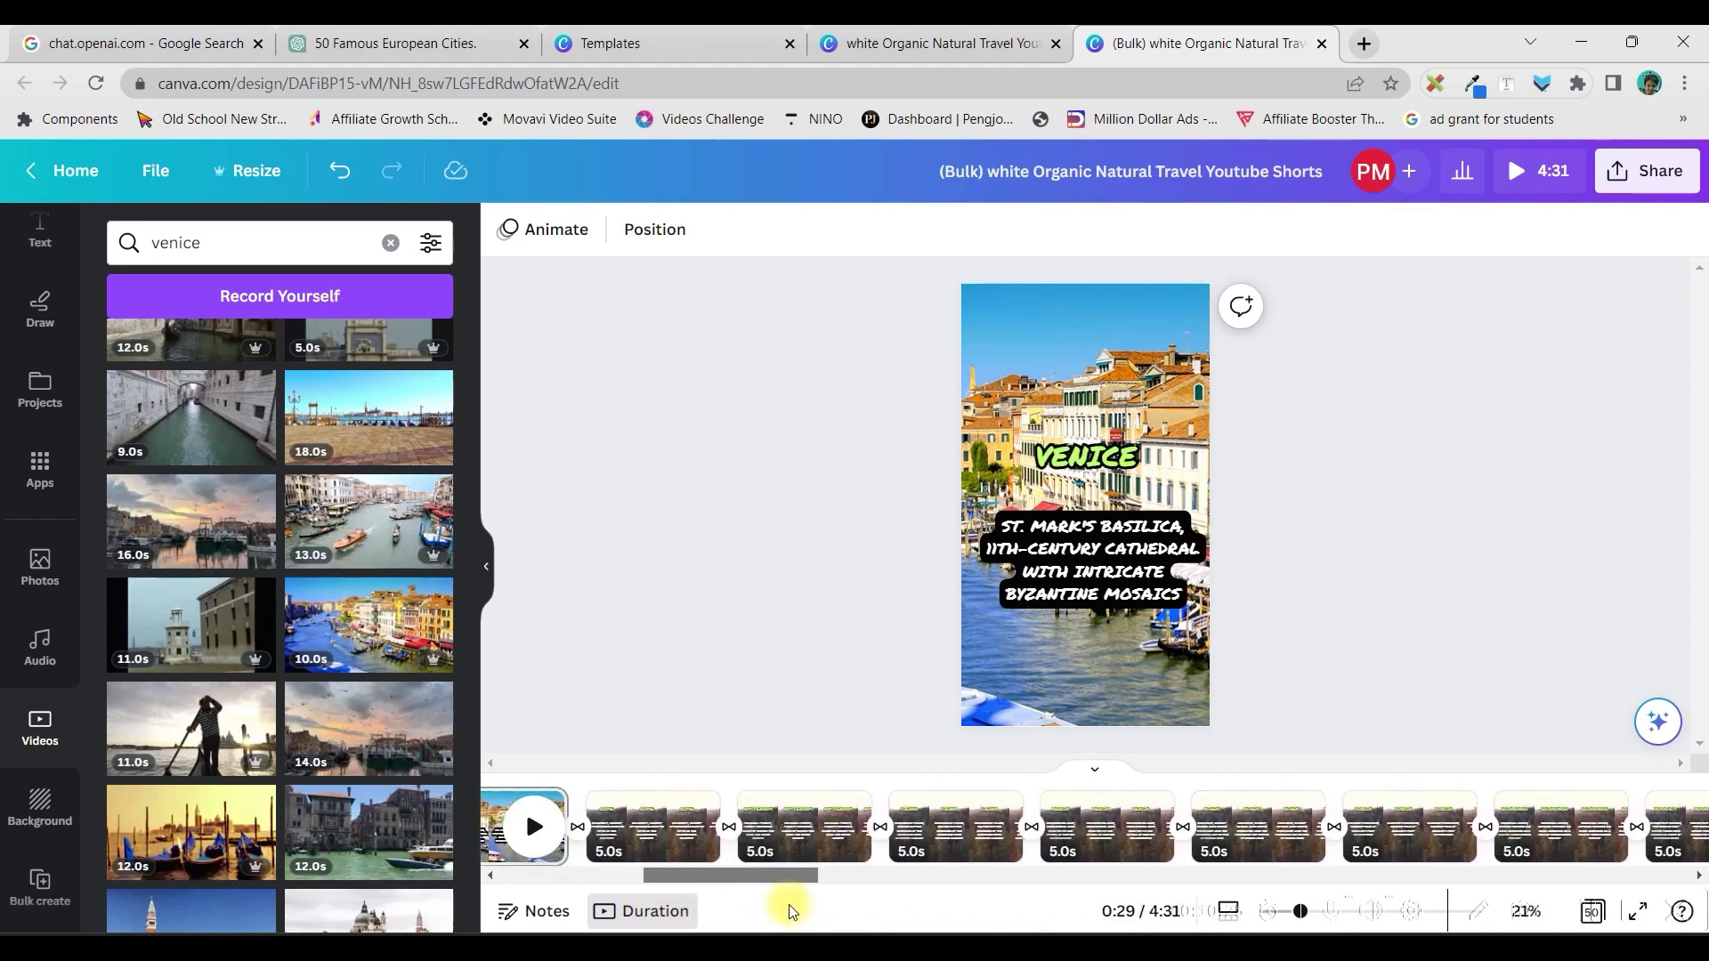
pyautogui.click(957, 837)
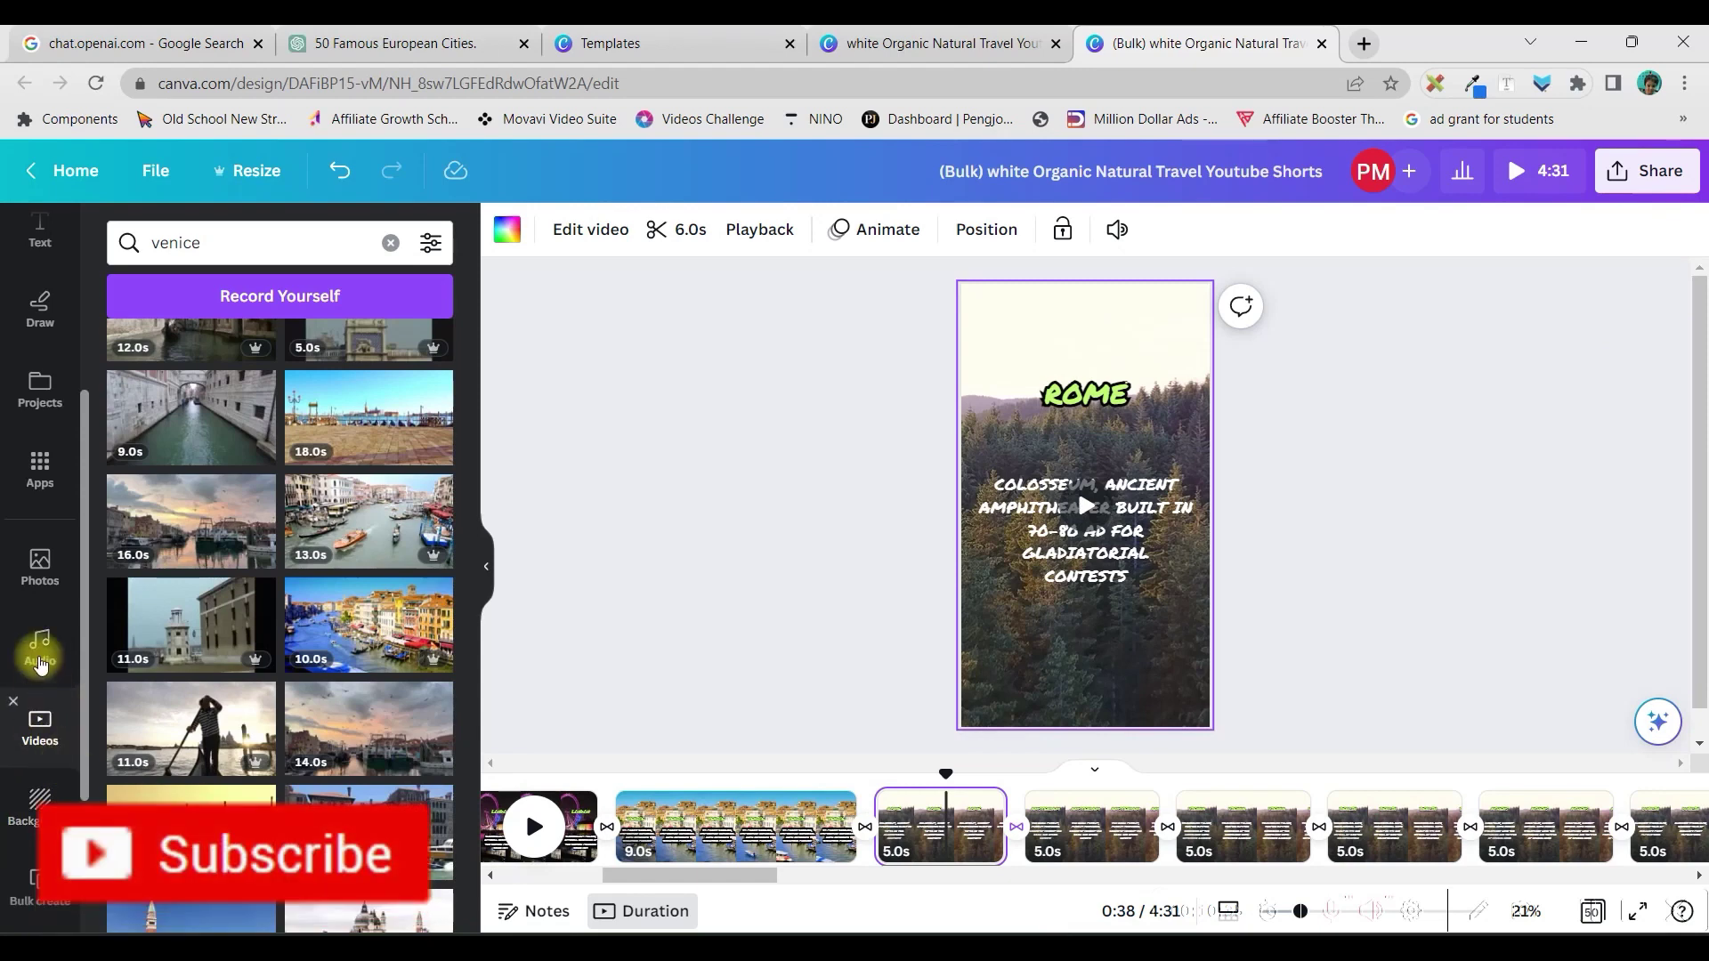
pyautogui.click(38, 563)
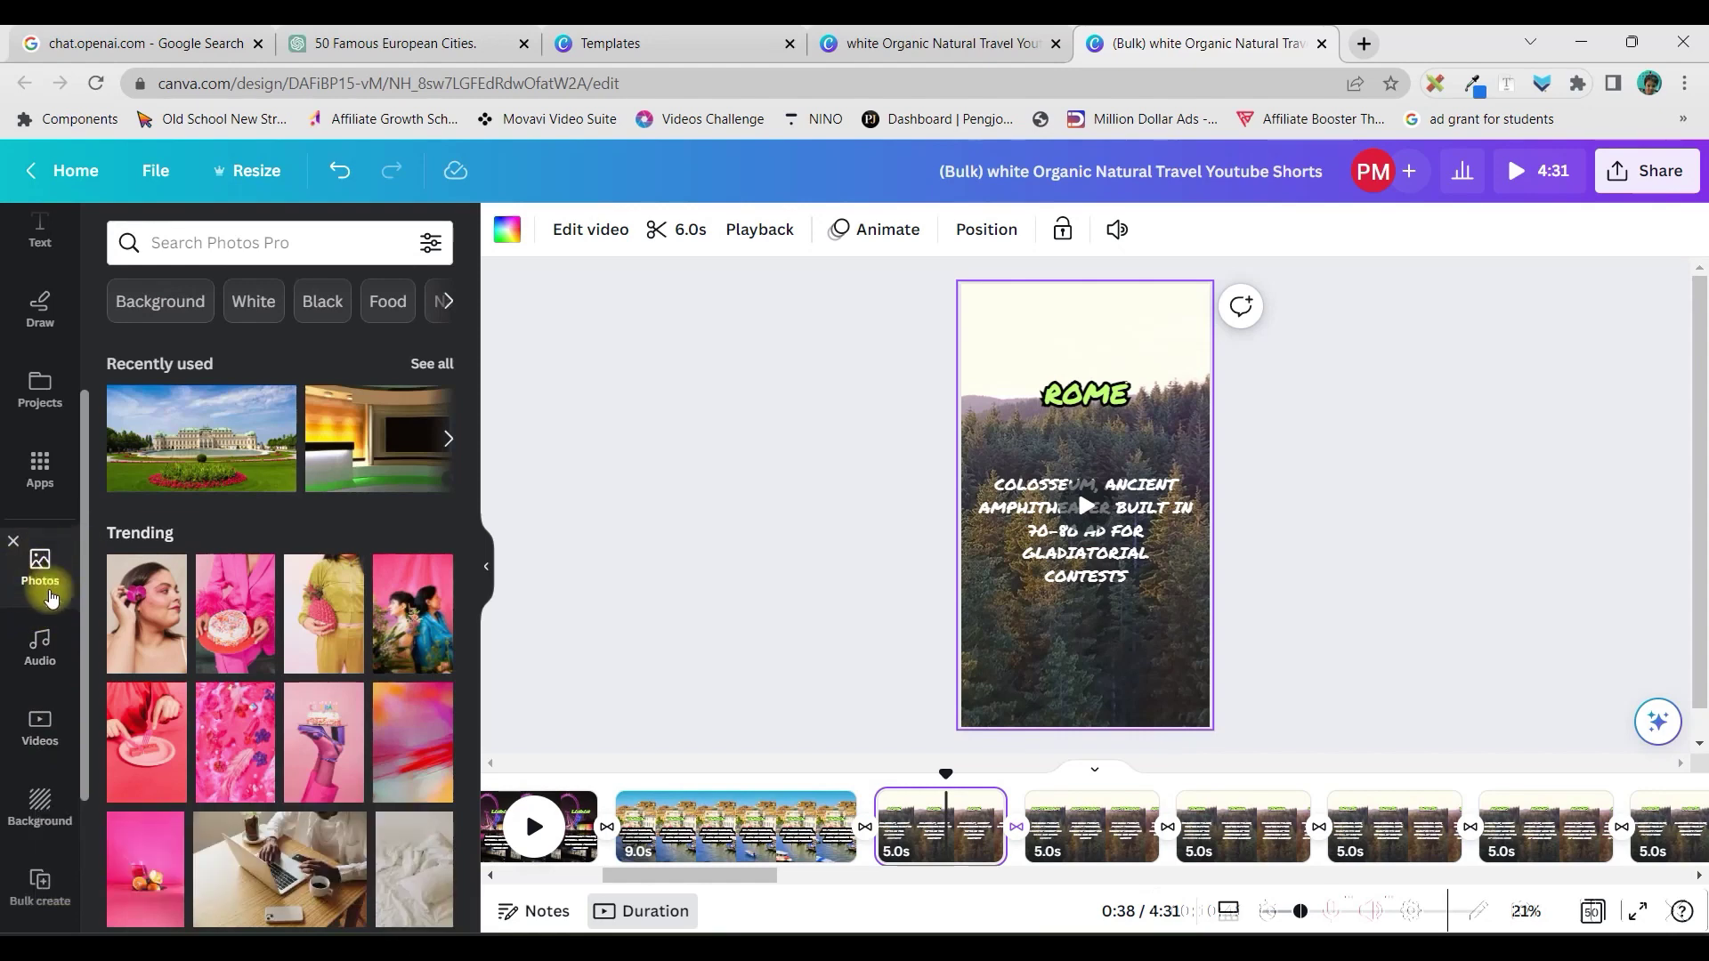
pyautogui.click(181, 240)
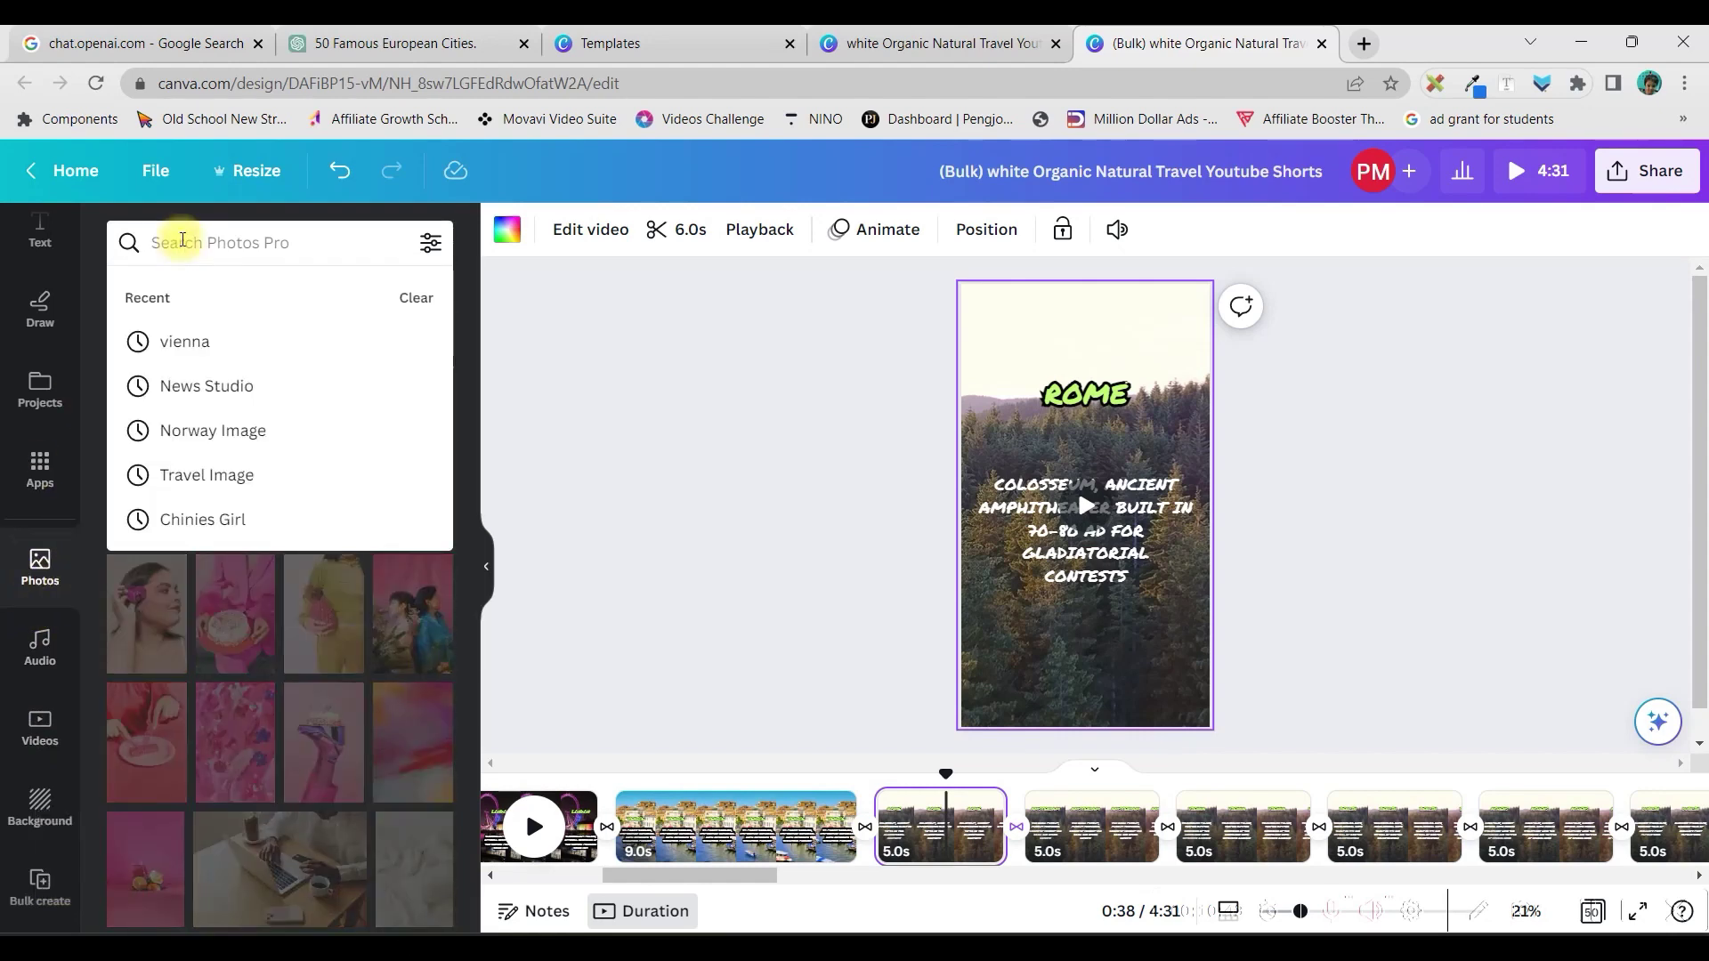
pyautogui.write('Rome')
pyautogui.press('Return')
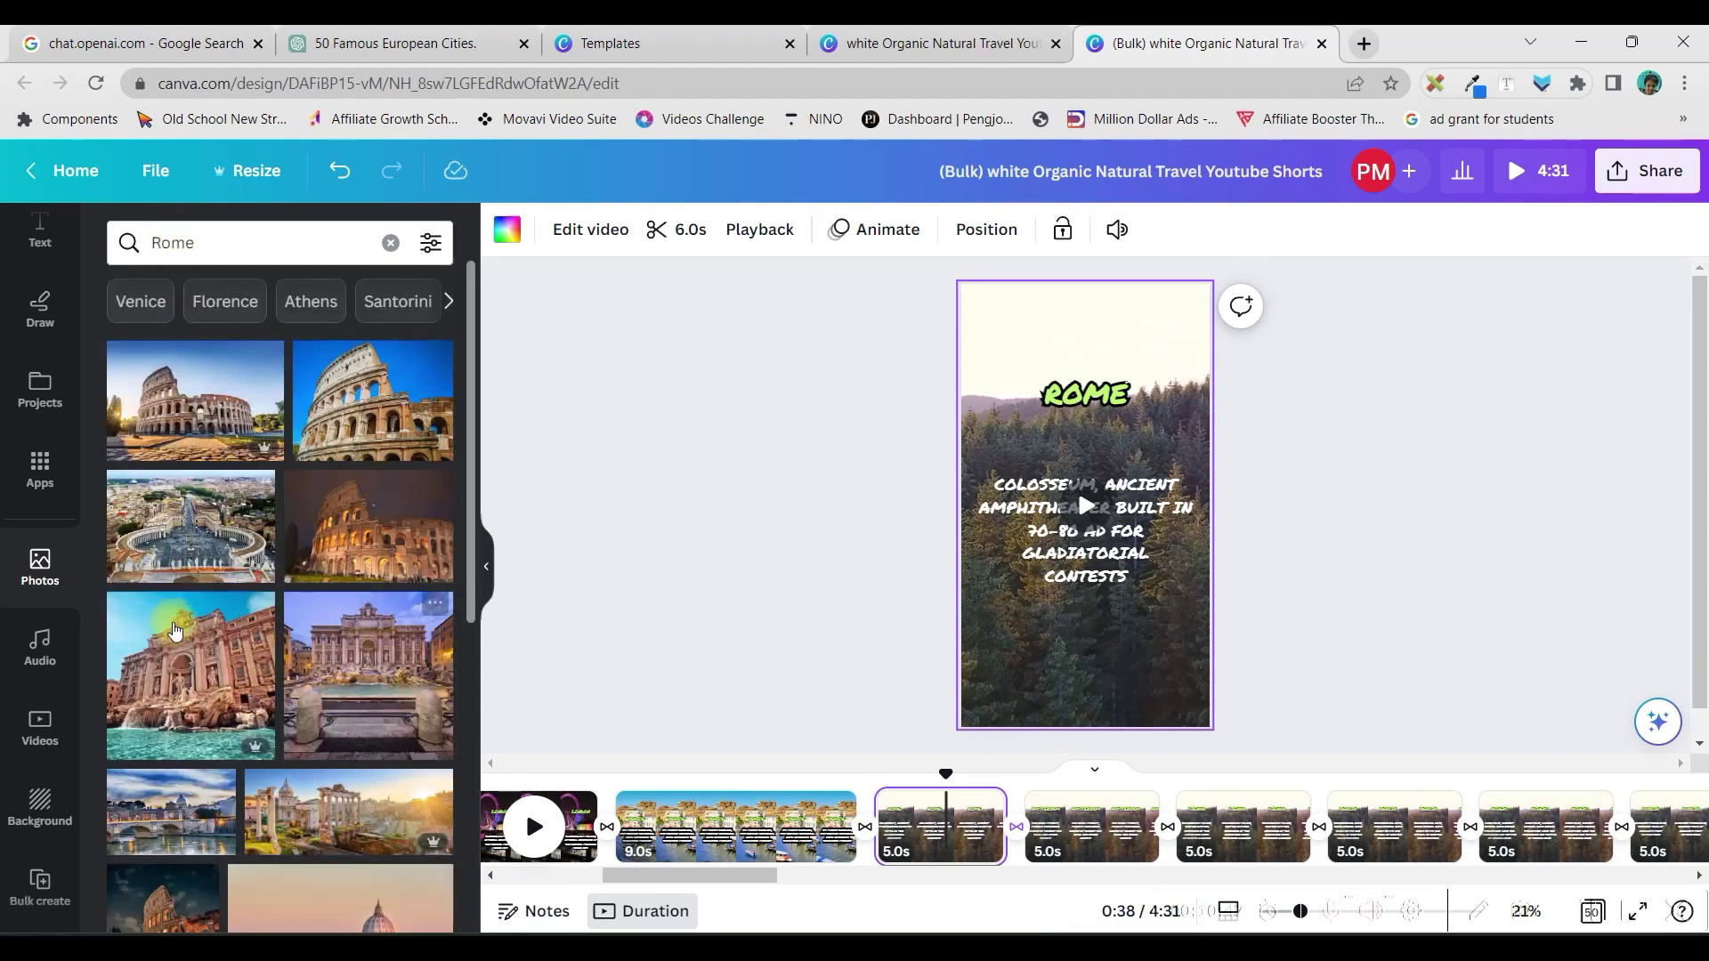
pyautogui.scroll(-3, 302, 699)
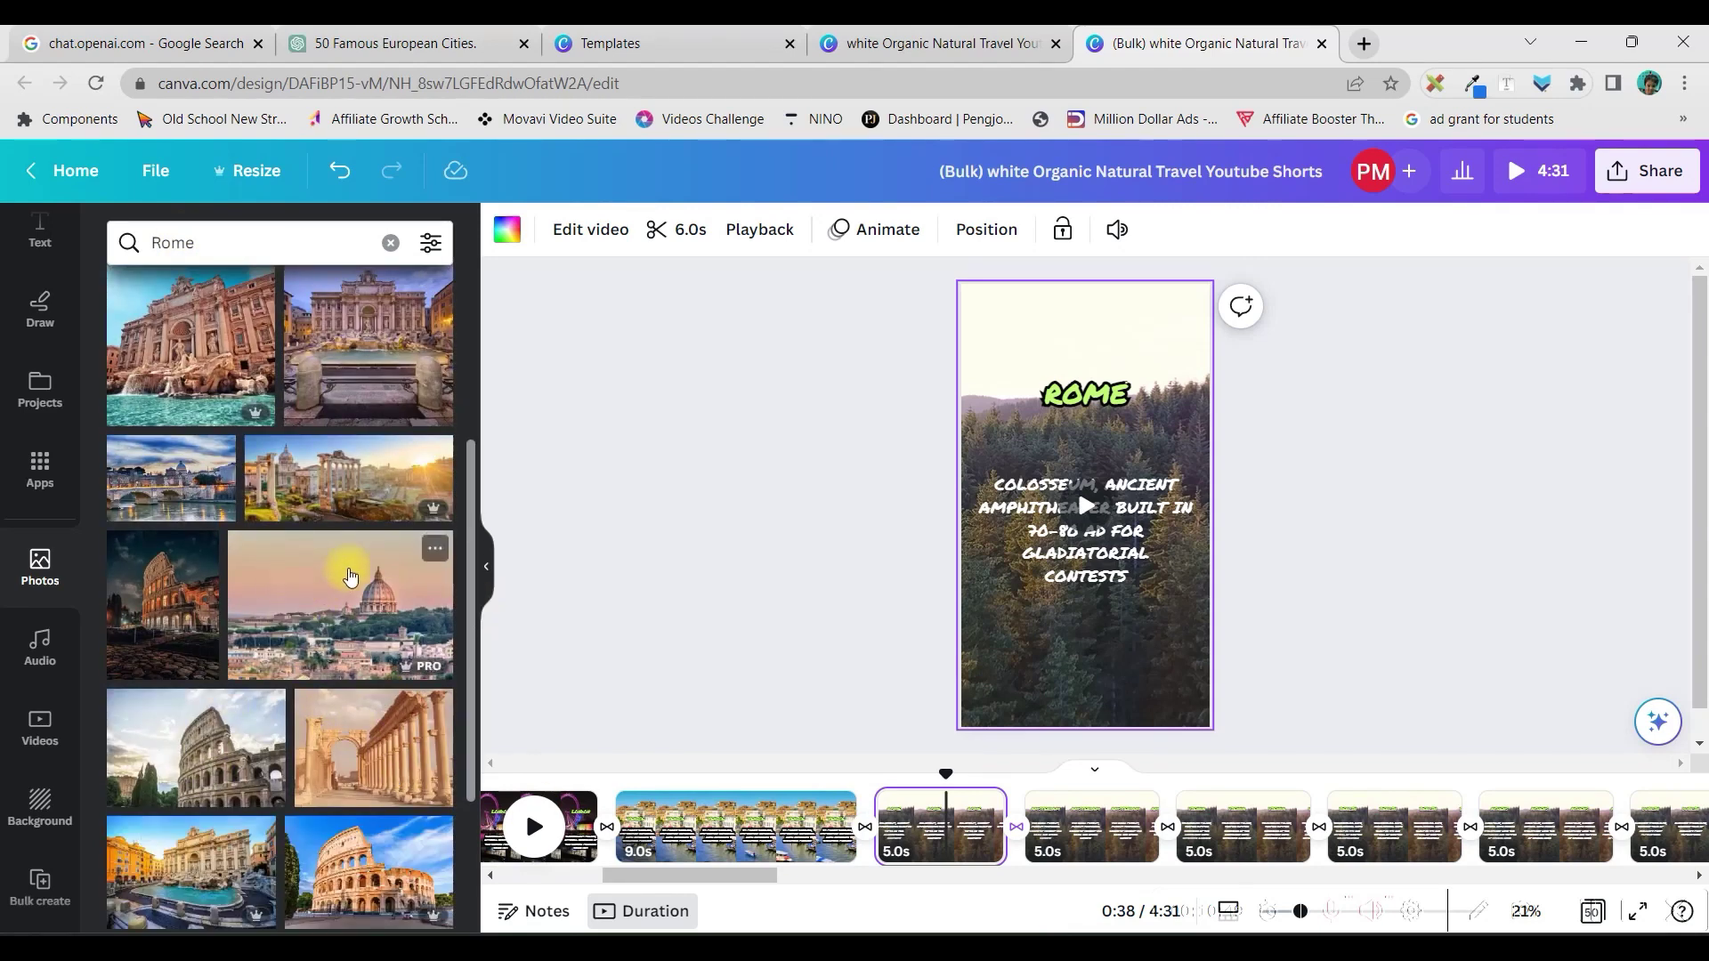
pyautogui.scroll(-2, 329, 507)
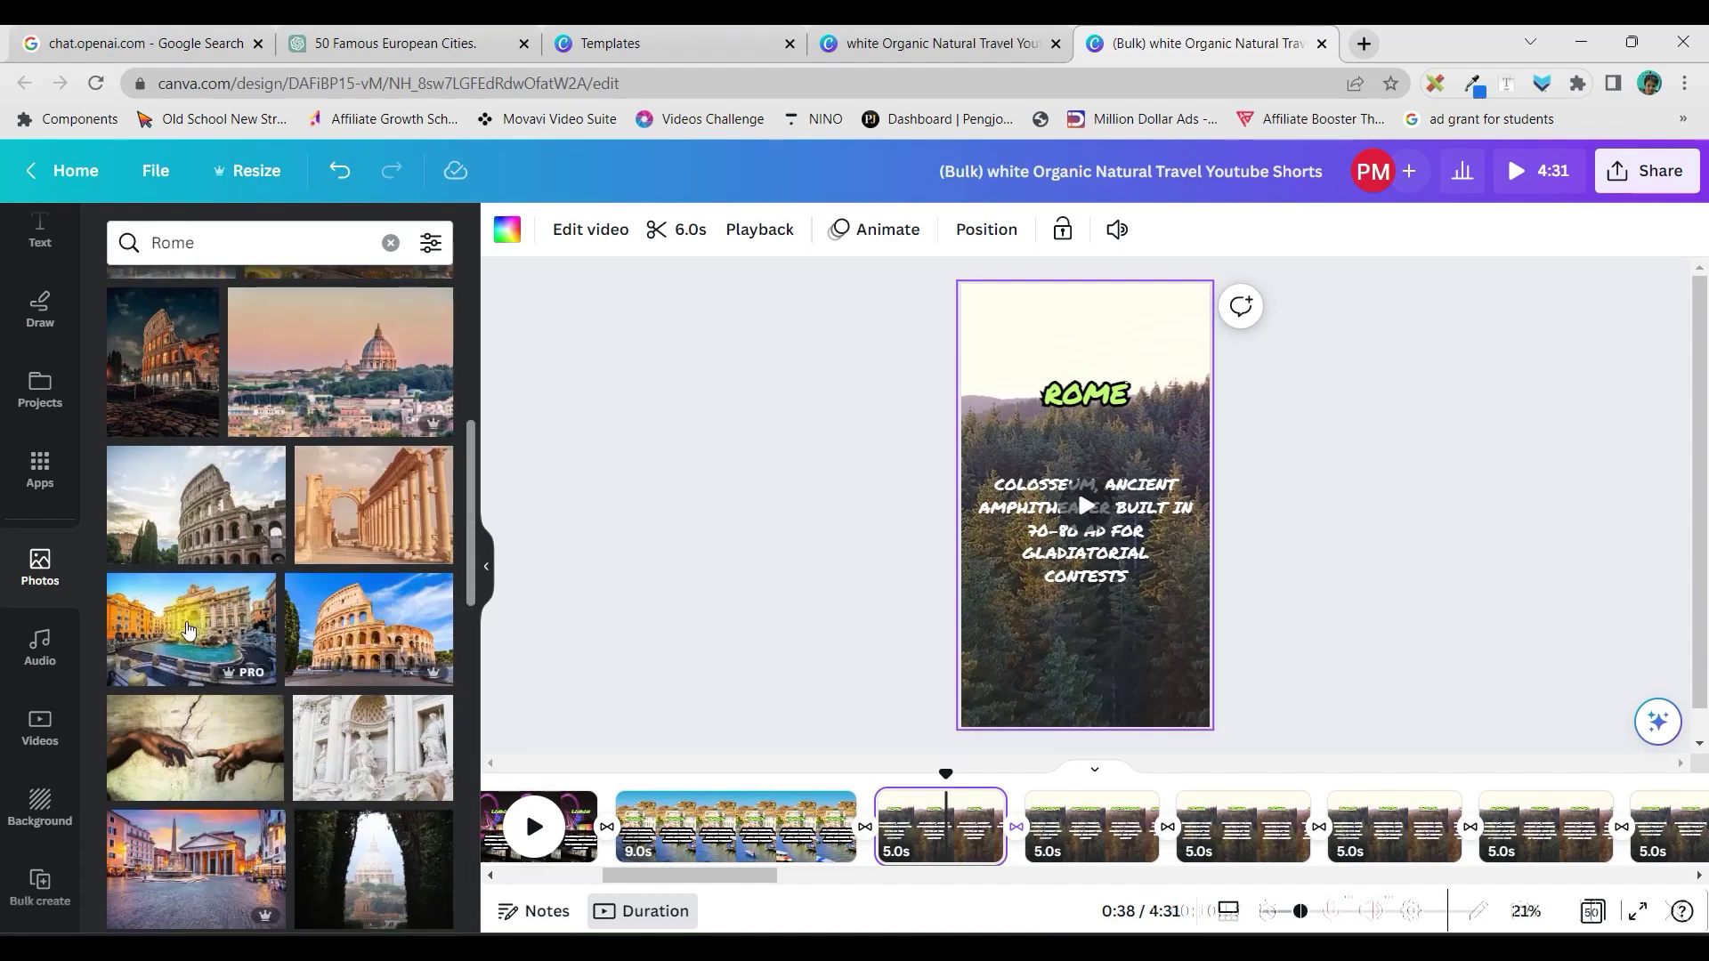
# Step: Add the Trevi Fountain photo and set it as the Rome page background
pyautogui.rightClick(1050, 552)
pyautogui.click(1053, 550)
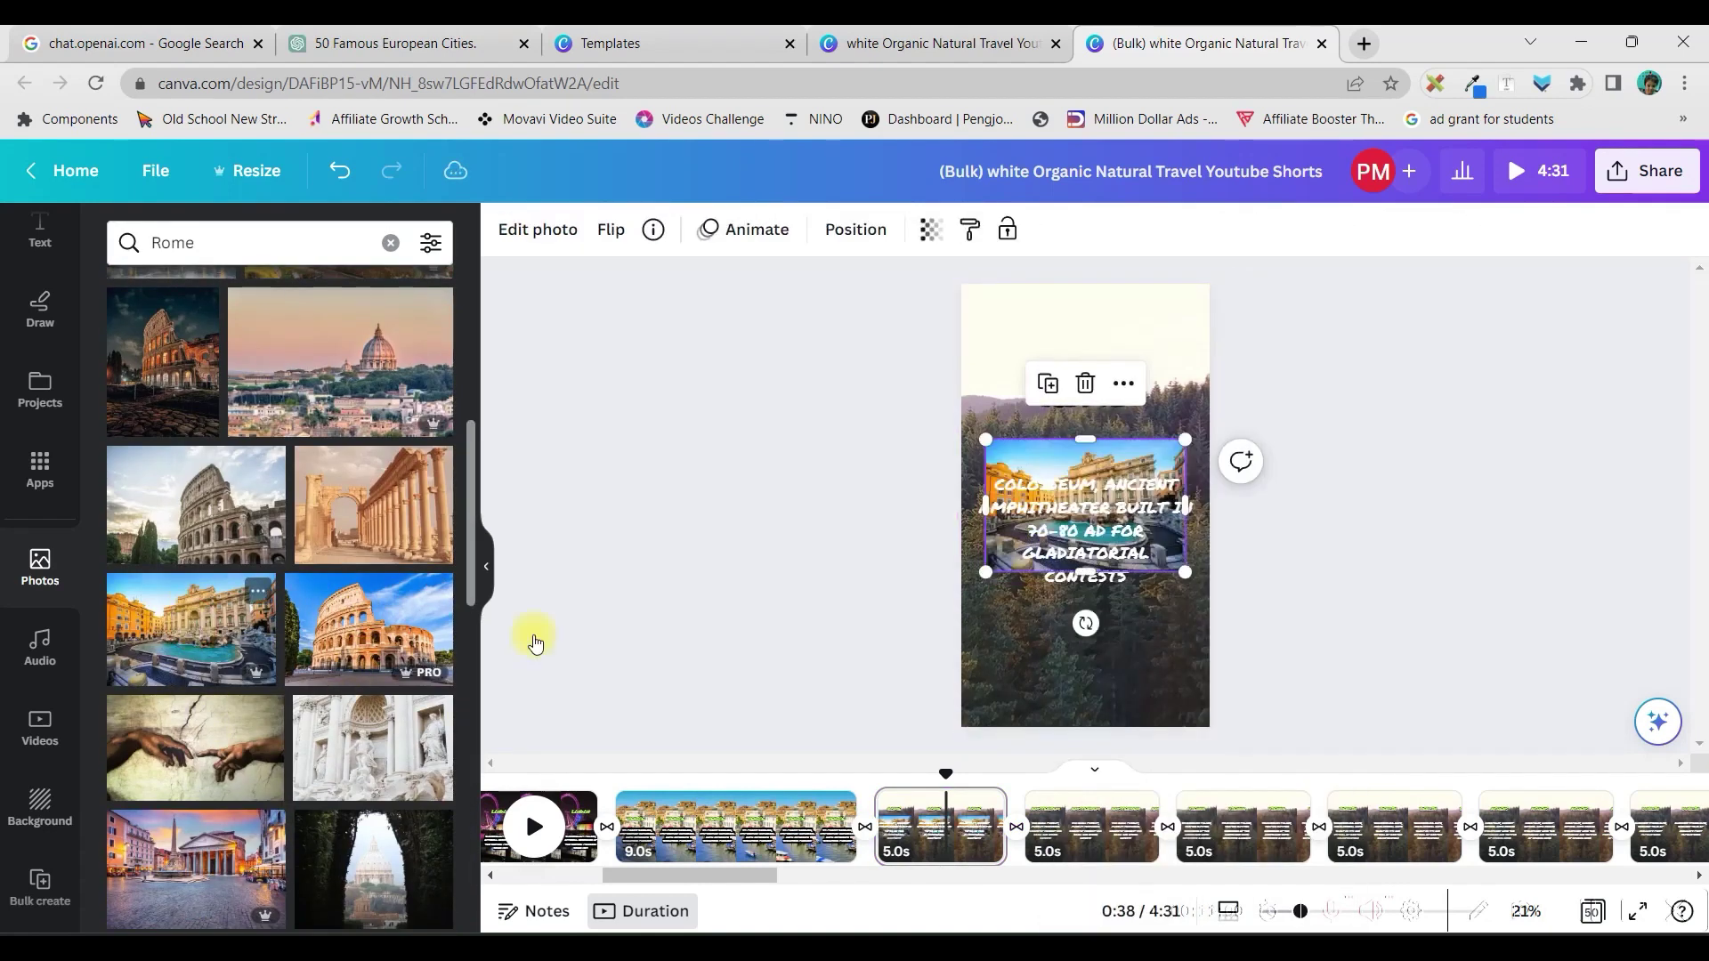
pyautogui.rightClick(1153, 445)
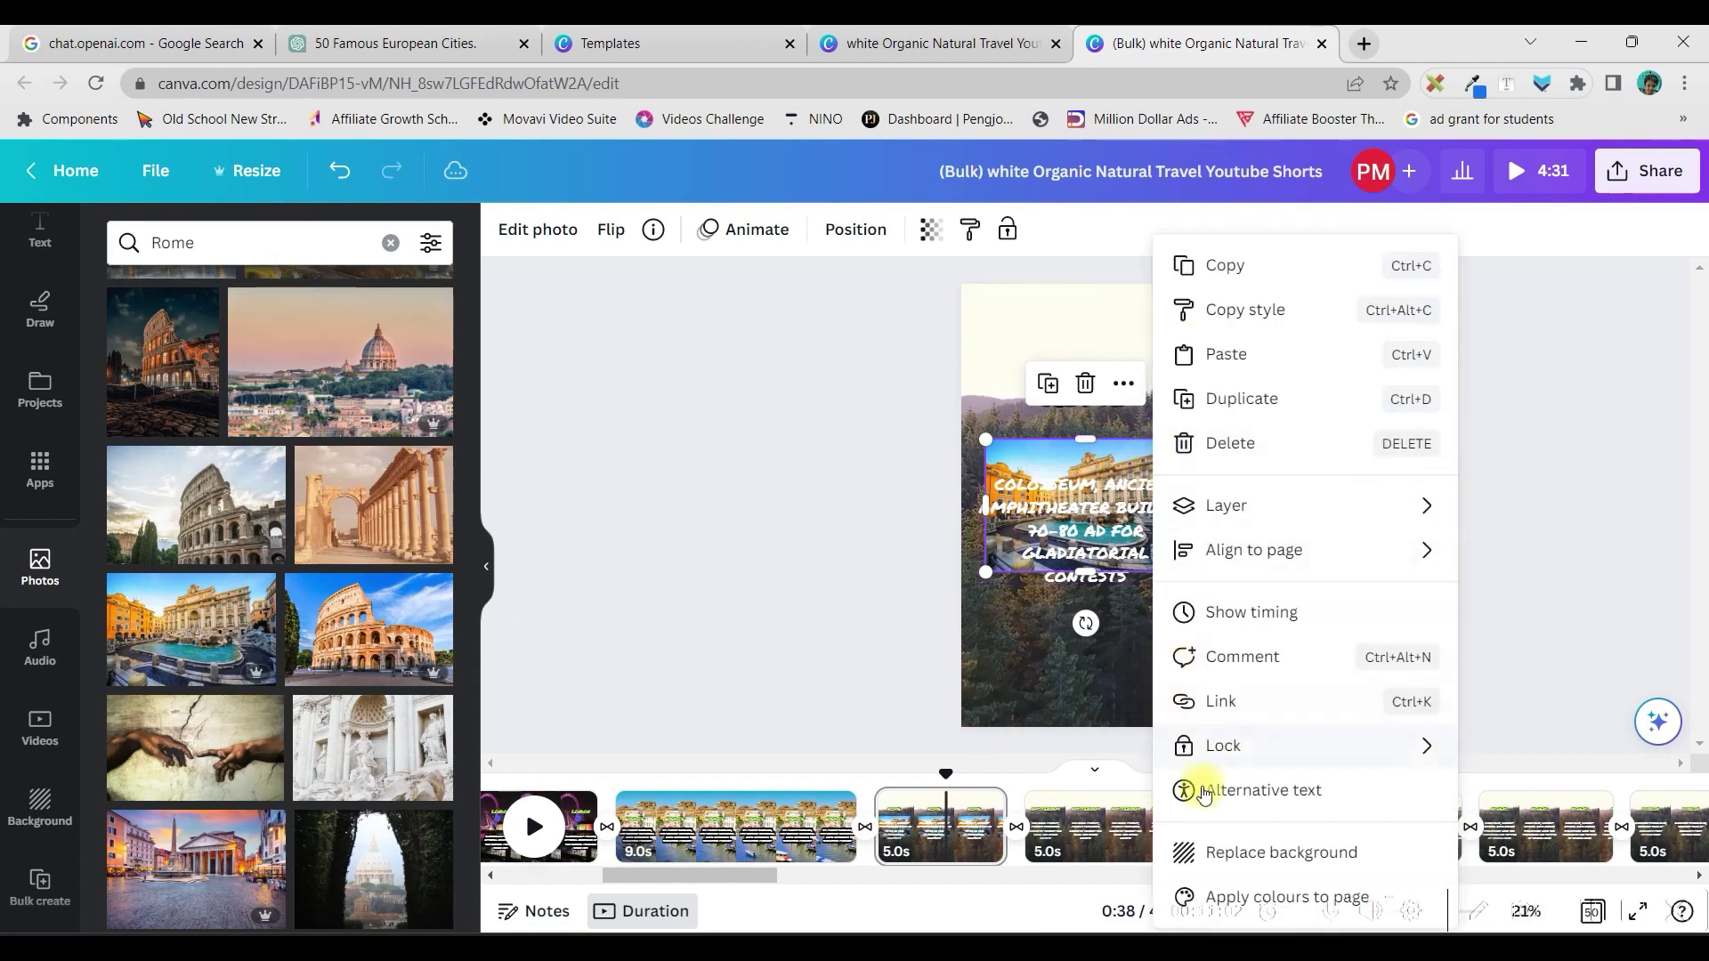
pyautogui.click(1238, 846)
# Step: Lower the Colosseum caption and give it a dark Background effect box
pyautogui.click(1095, 534)
pyautogui.moveTo(1094, 534); pyautogui.dragTo(1094, 582)
pyautogui.click(1188, 229)
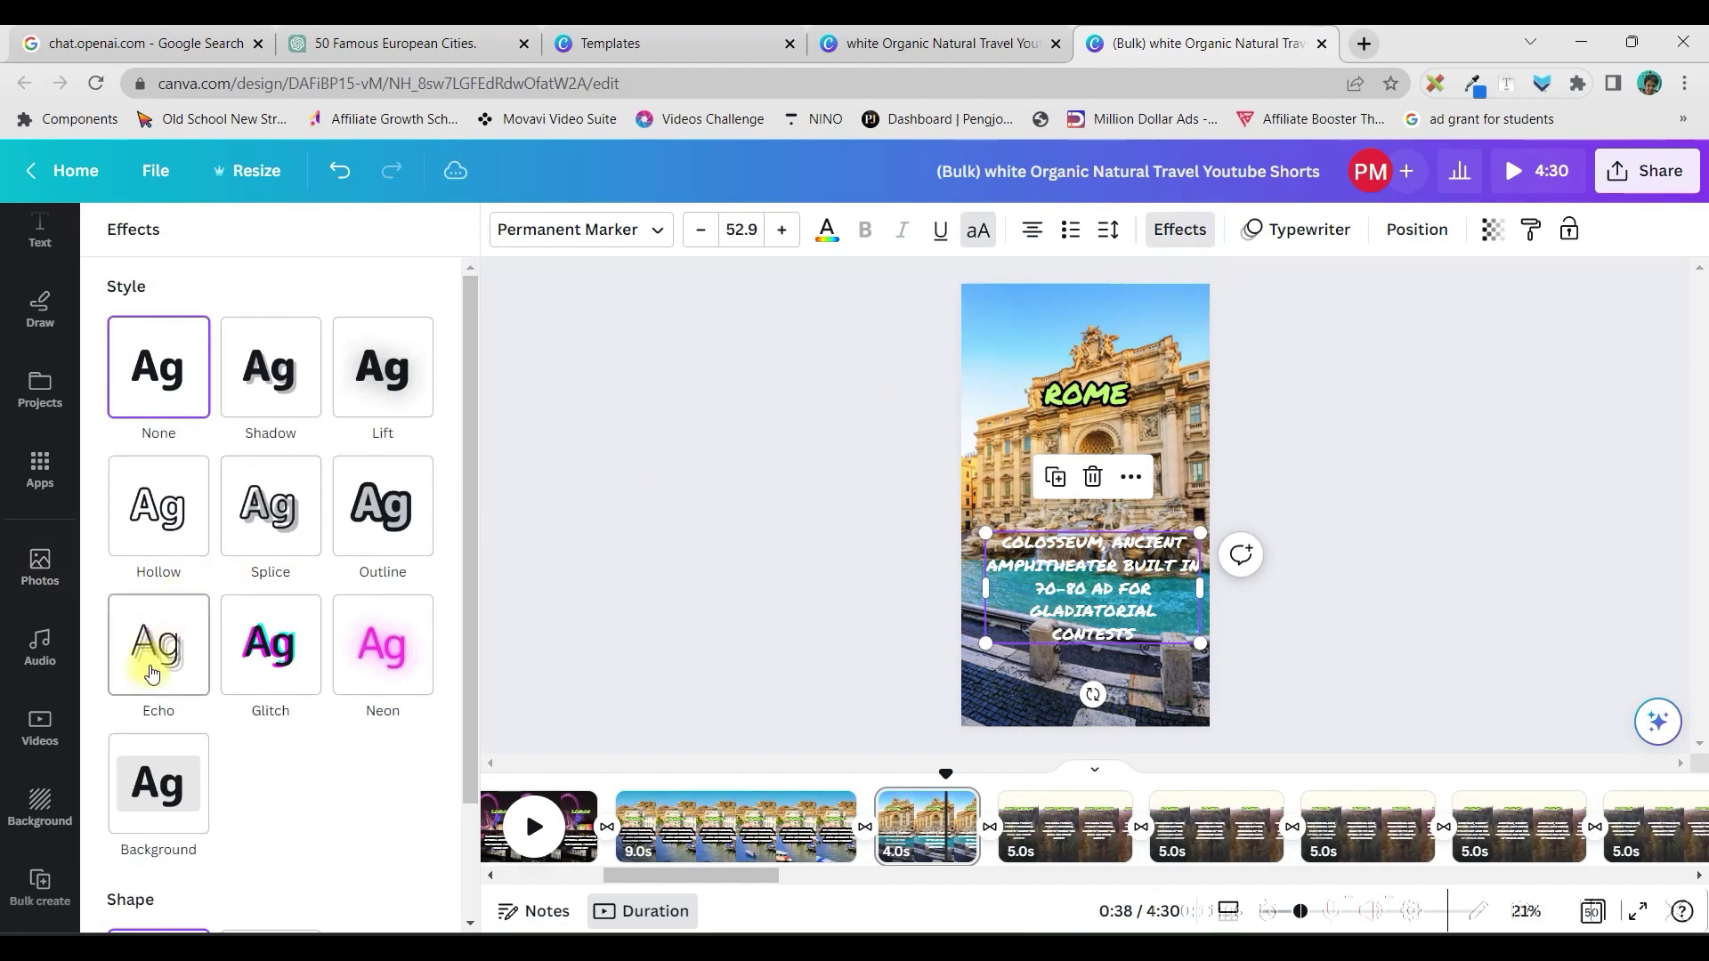
pyautogui.click(153, 783)
pyautogui.moveTo(1116, 593); pyautogui.dragTo(1118, 597)
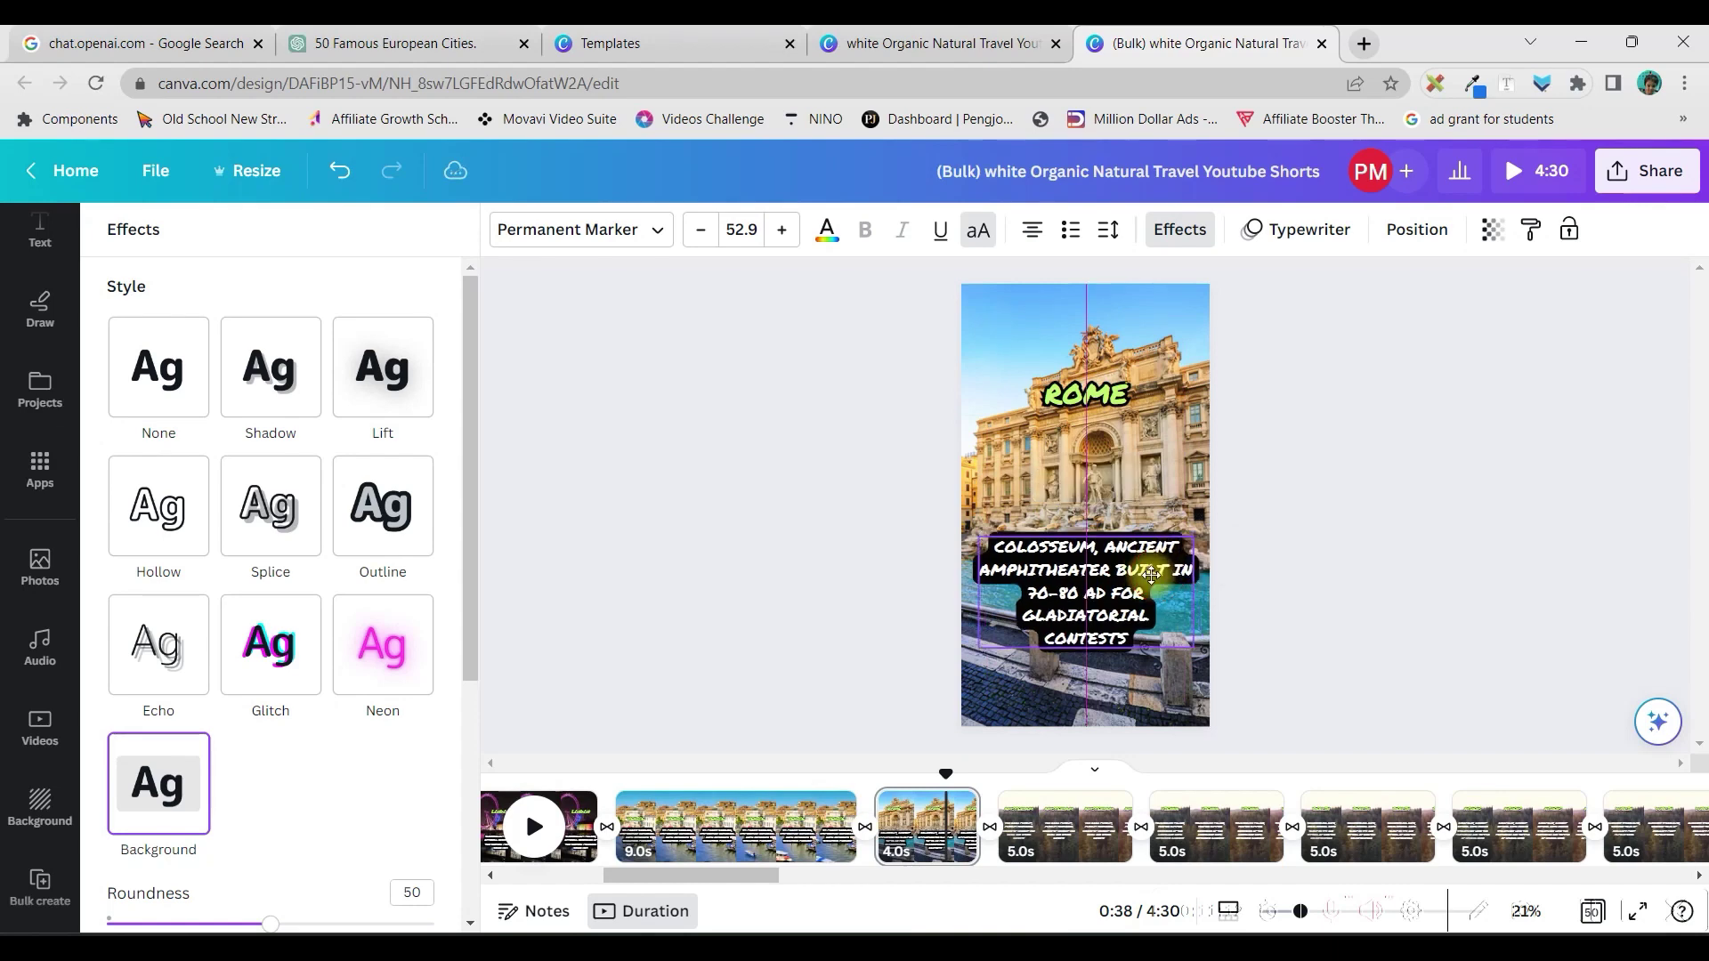
pyautogui.press('Escape')
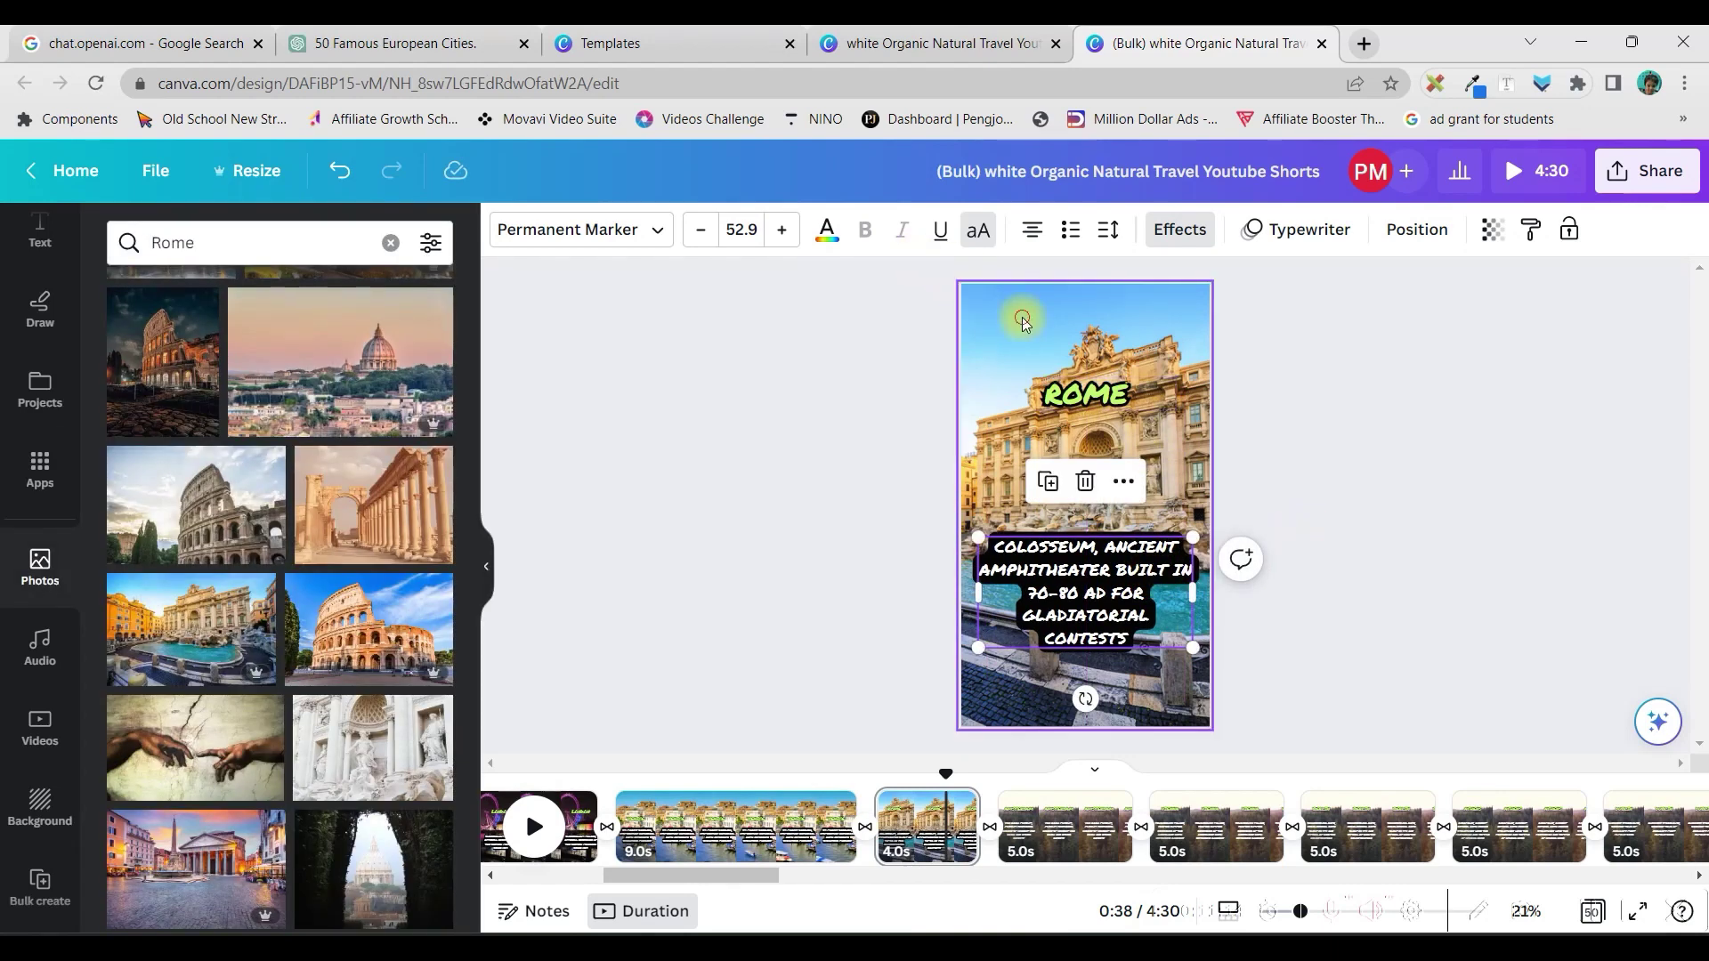
pyautogui.click(968, 304)
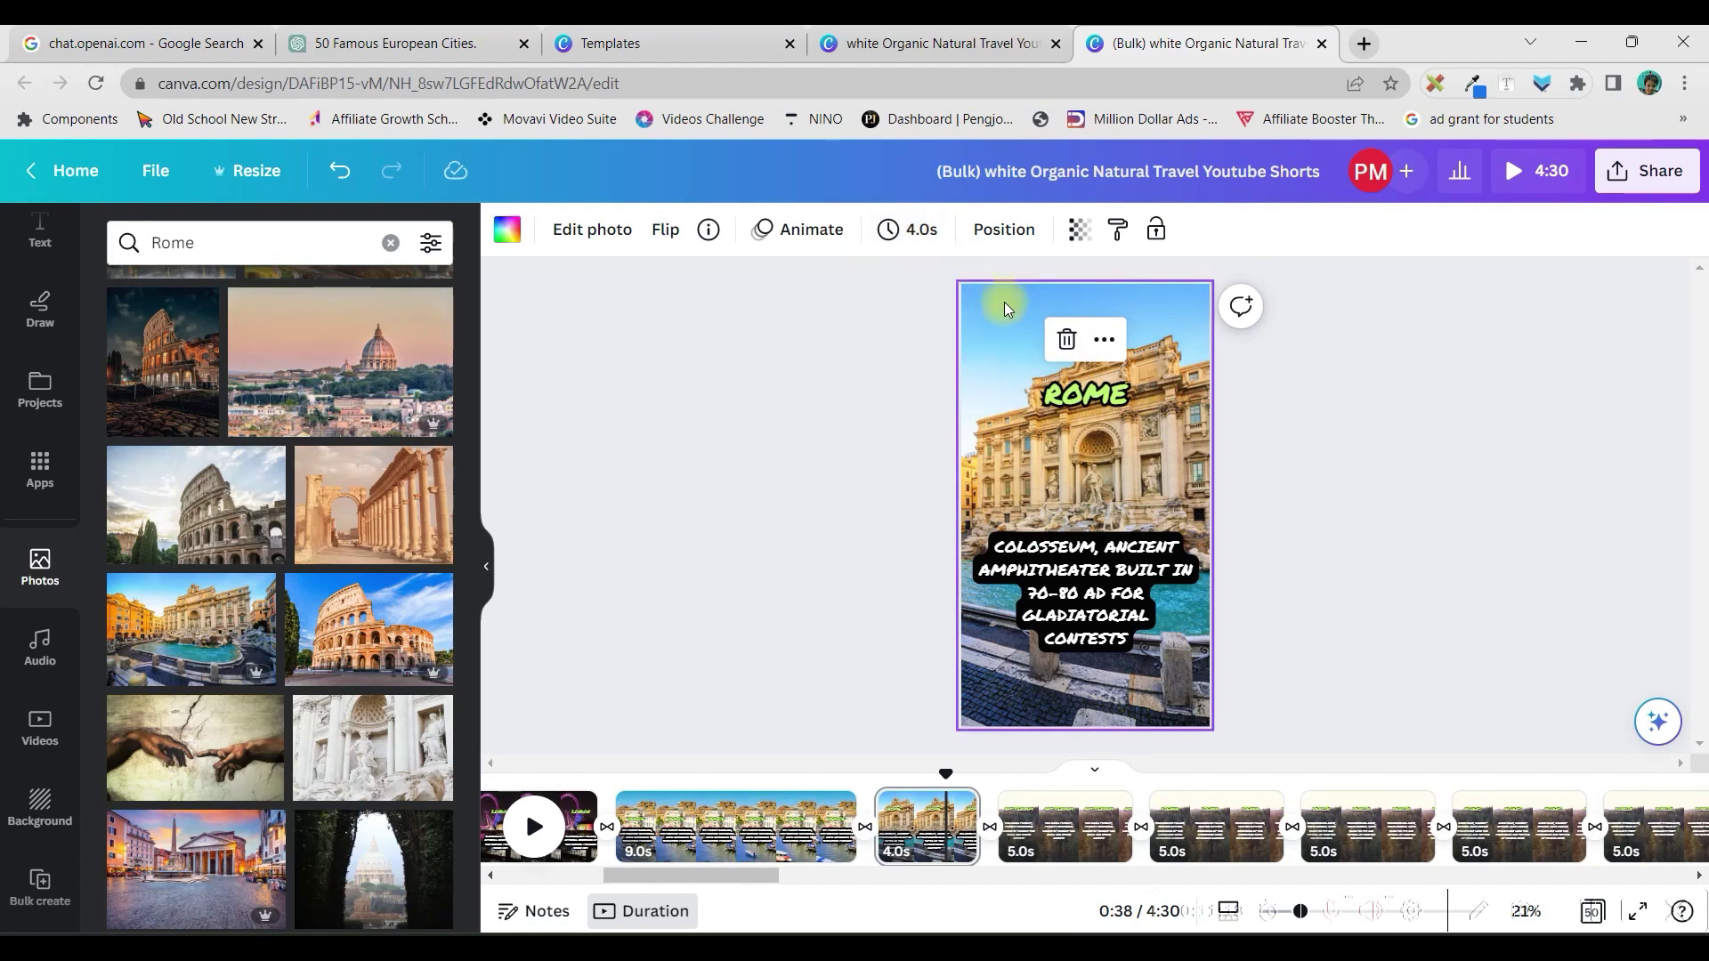
# Step: Set the page timing to 14.5s and apply it to all 50 pages
pyautogui.click(921, 234)
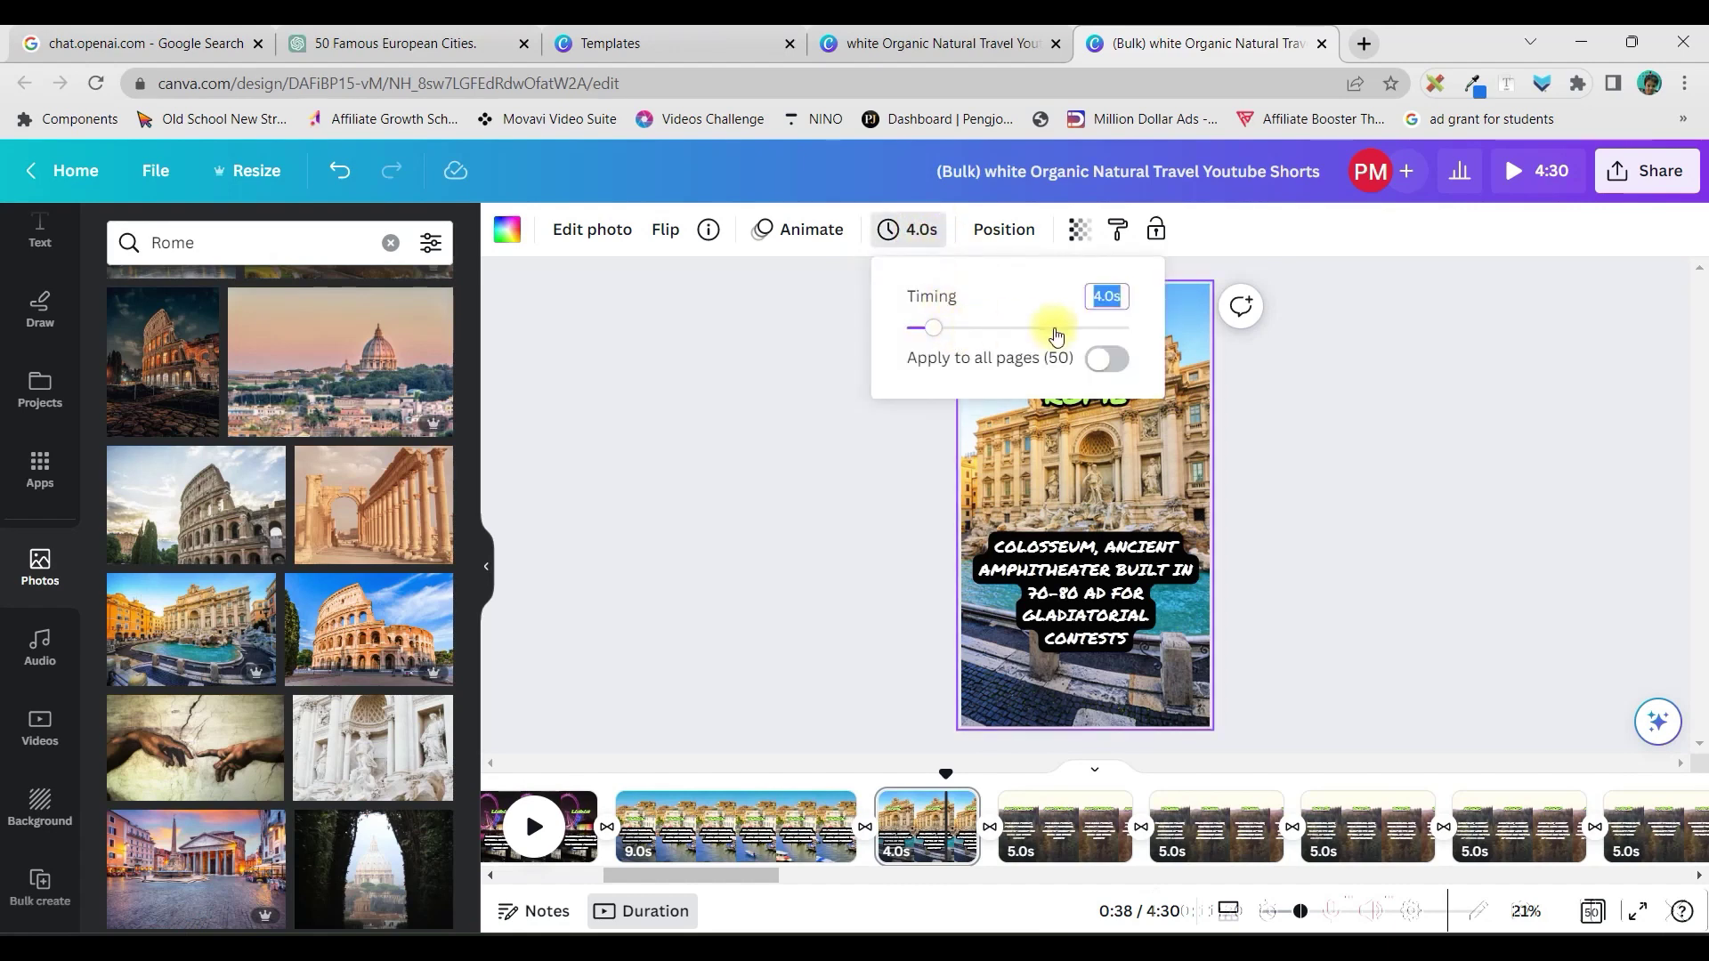
pyautogui.click(1103, 298)
pyautogui.press('BackSpace')
pyautogui.write('14')
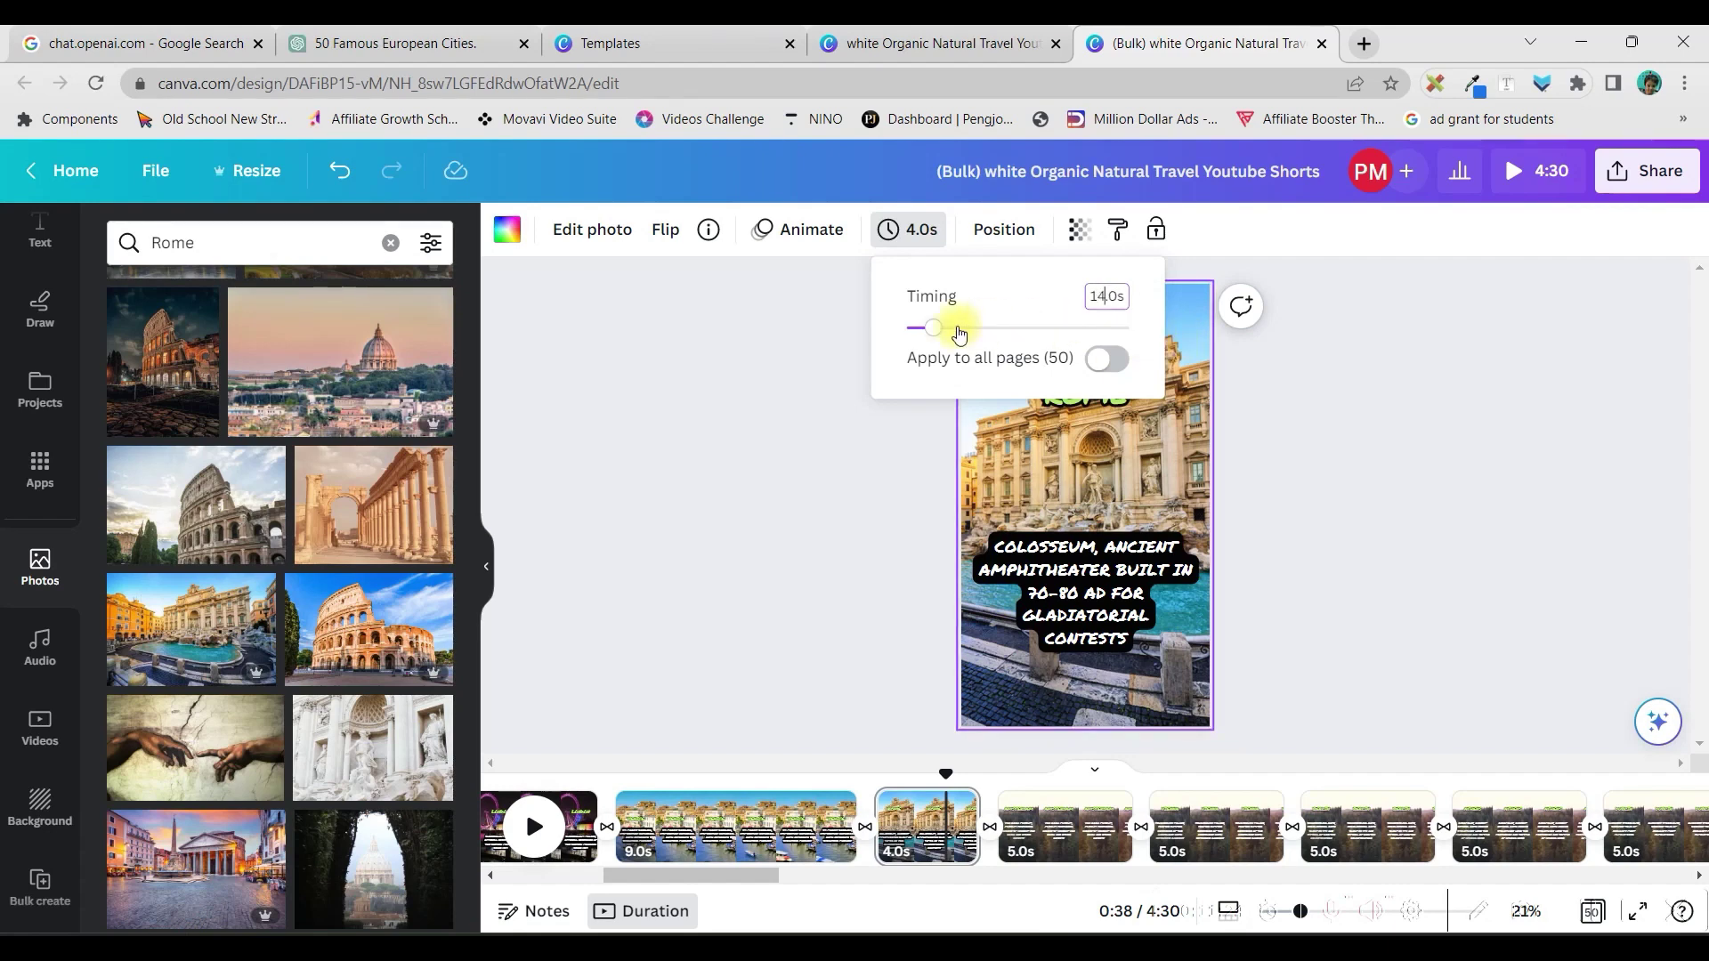
pyautogui.moveTo(926, 327); pyautogui.dragTo(1013, 328)
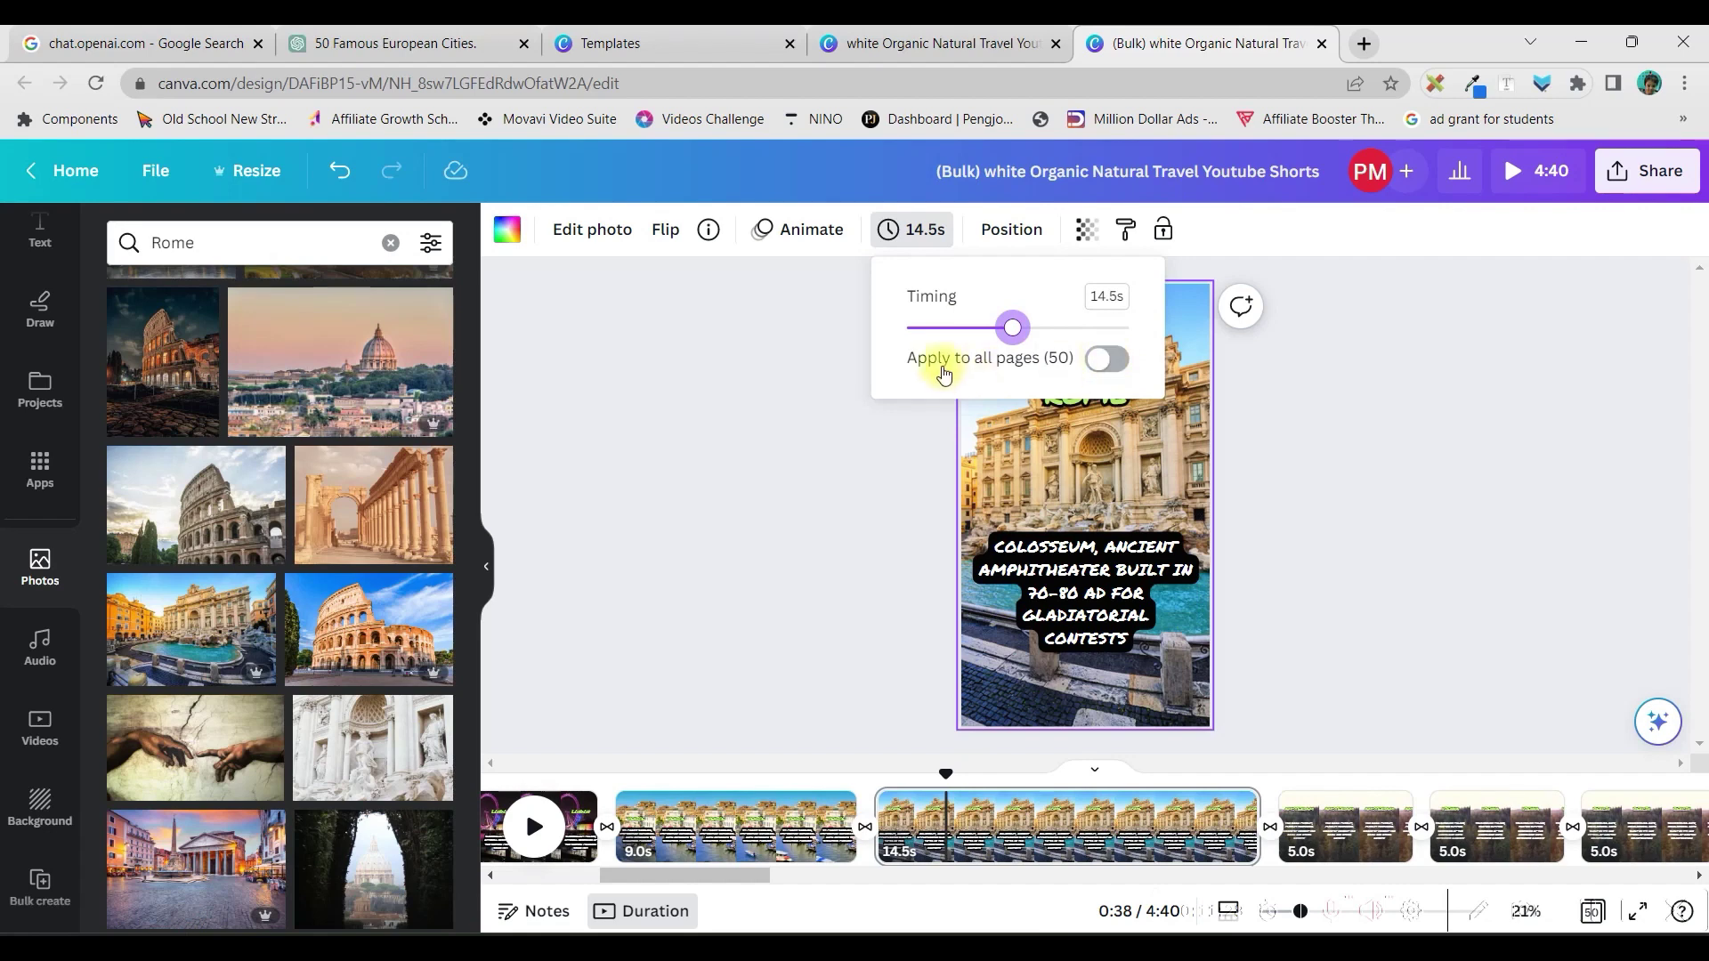
pyautogui.click(1106, 359)
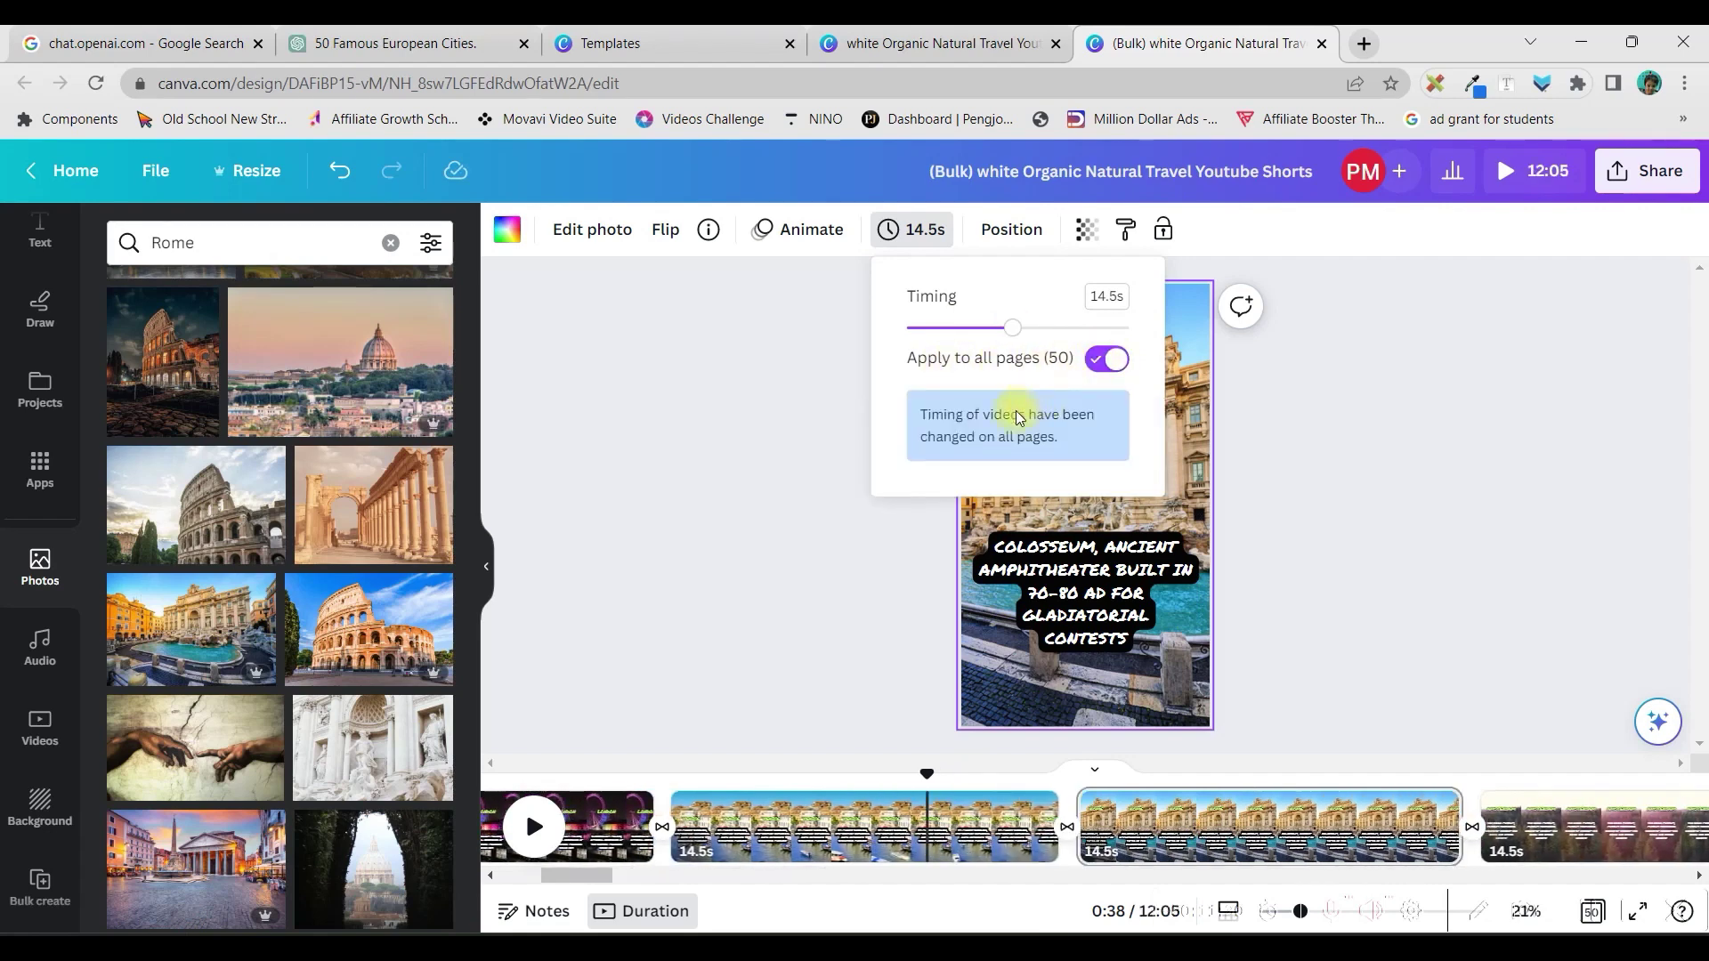
pyautogui.click(586, 884)
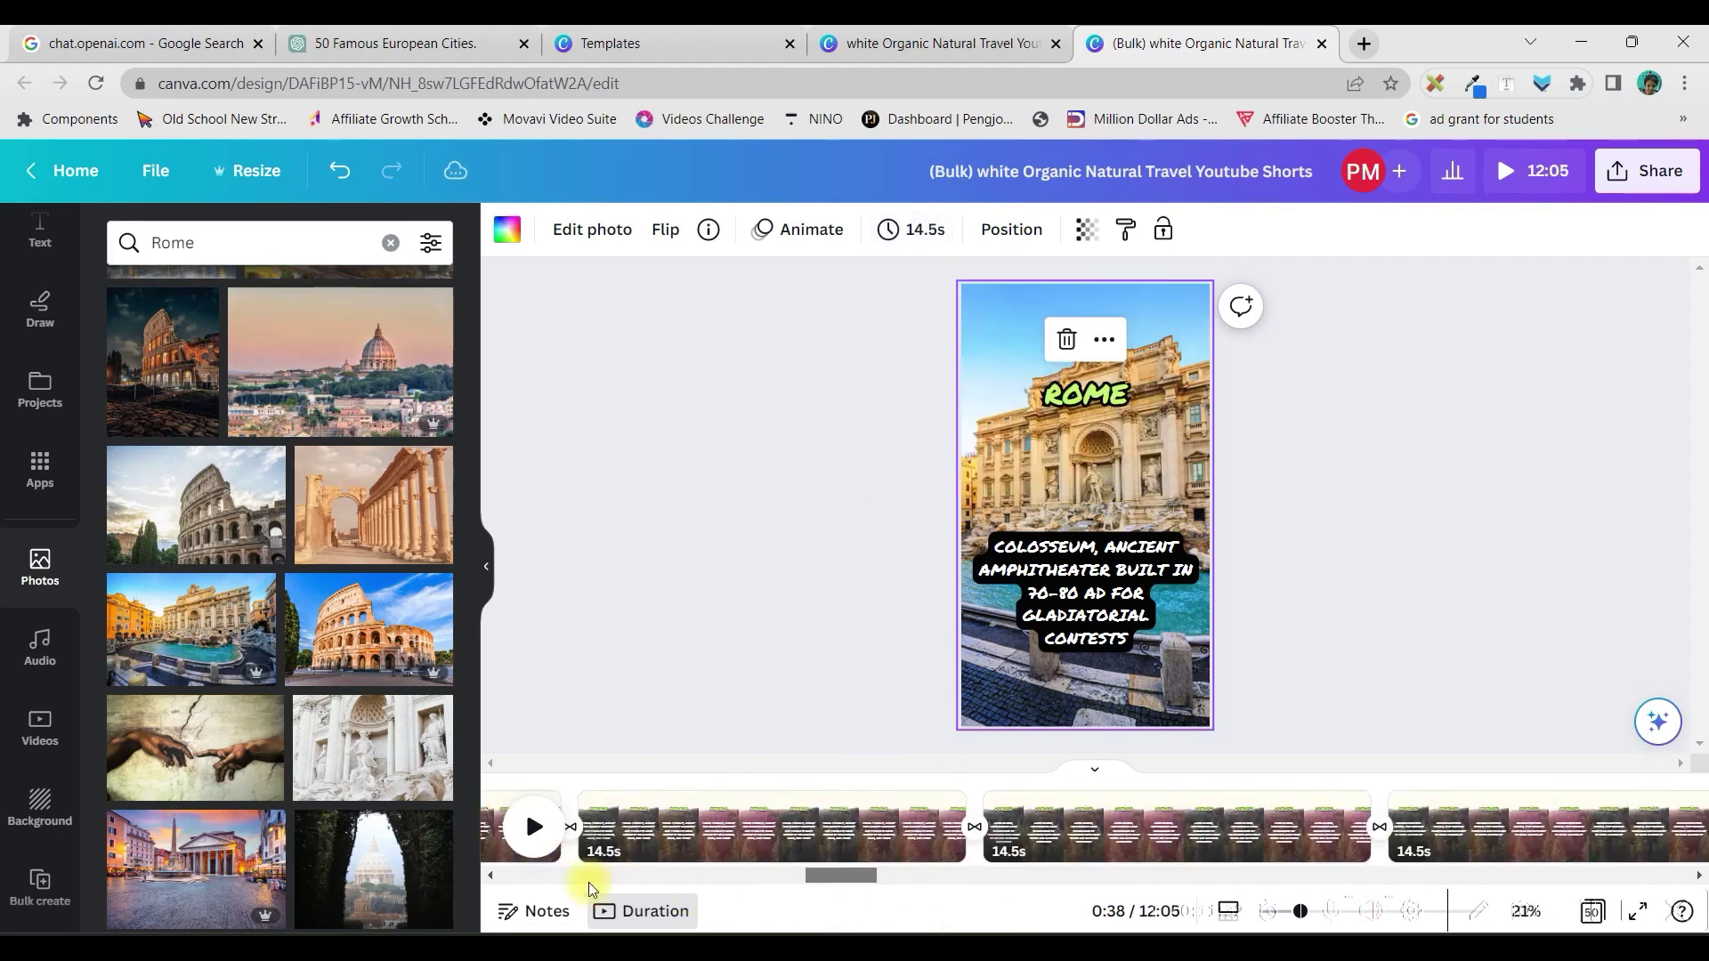